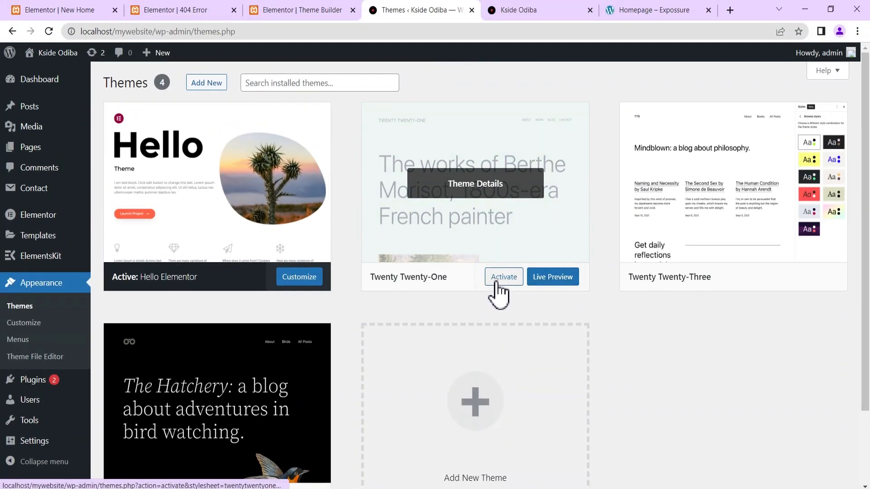
Activate the Twenty Twenty-One theme and open the nonexistent page localhost/mywebsite/fhfhdhs in the incognito window to view its 404 page
click(502, 283)
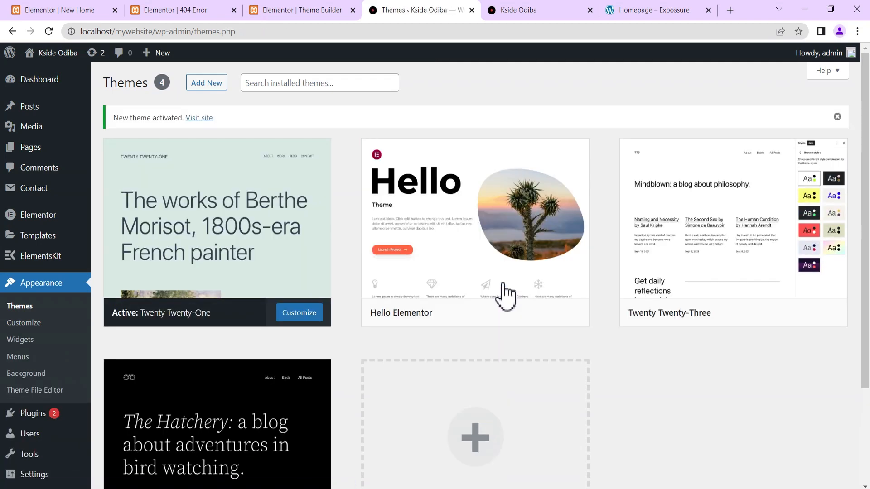
click(618, 466)
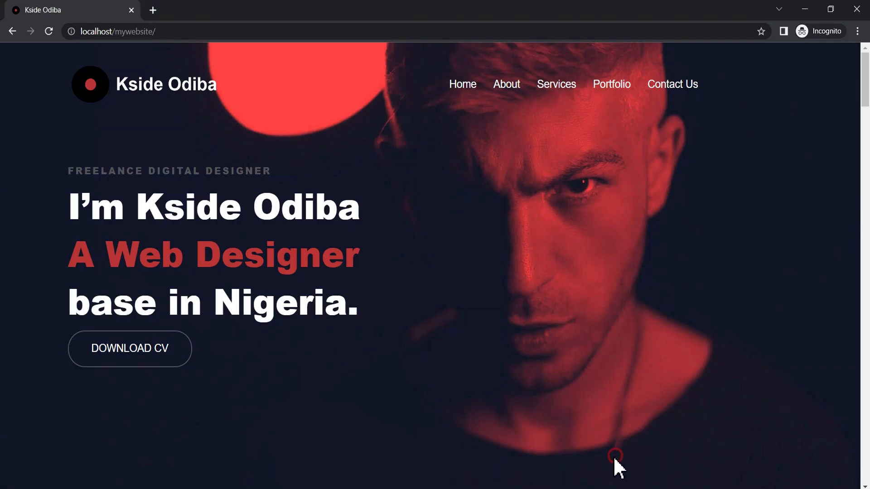
click(166, 32)
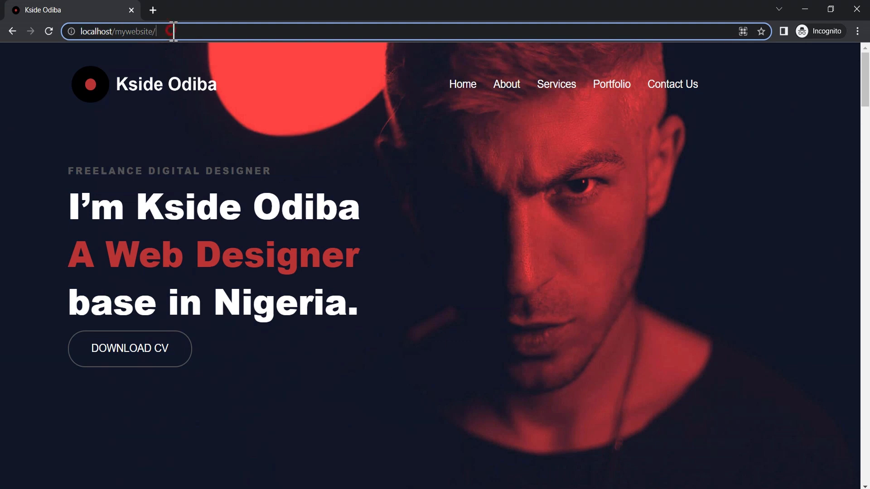
text(fhfhdhs)
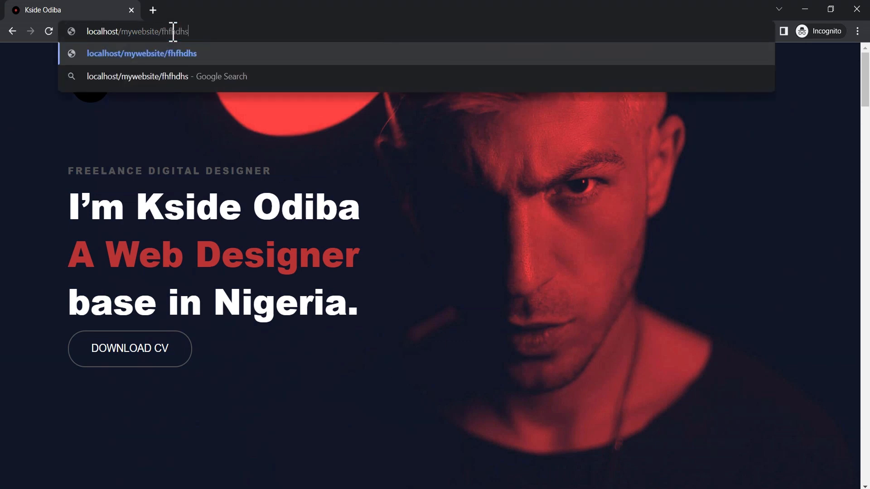
key(Return)
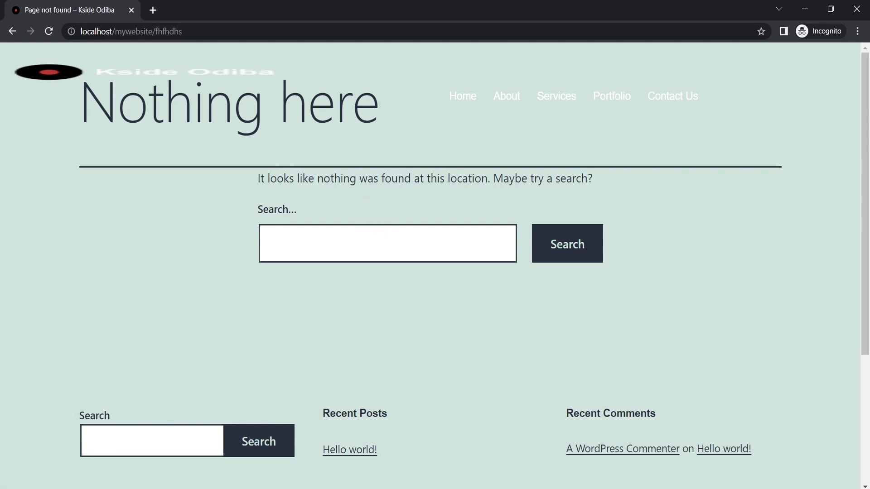
Activate the Twenty Twenty-Three theme and reload the nonexistent page in the incognito window to view its 404 design
click(539, 469)
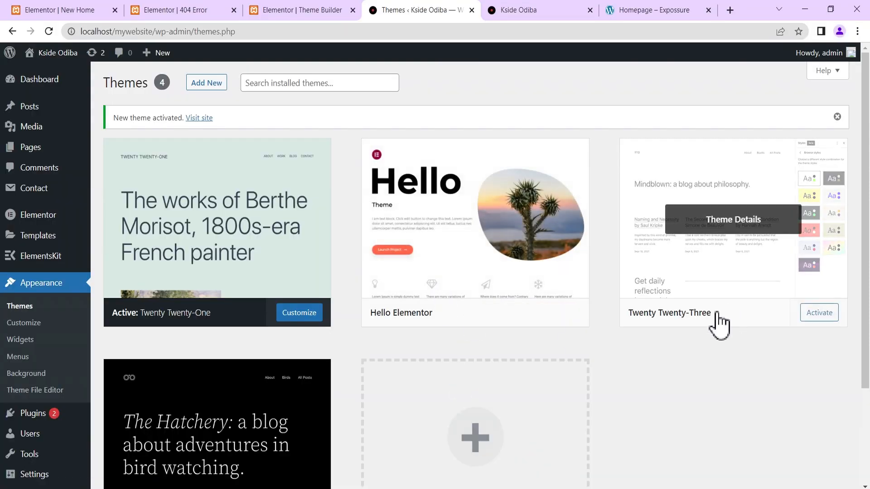
click(819, 314)
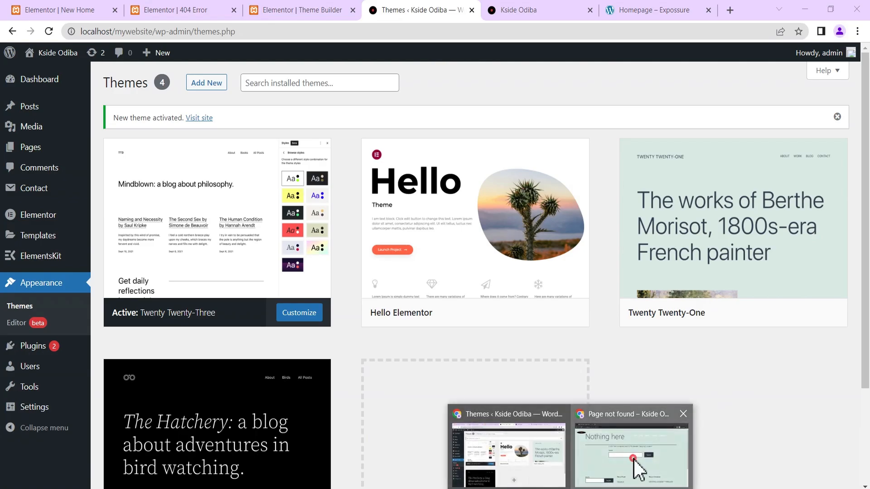
click(634, 460)
click(49, 31)
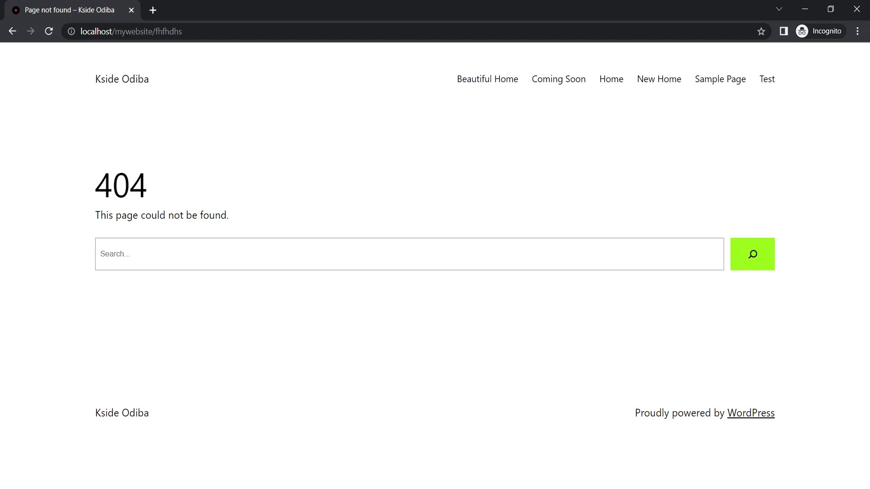
Activate the Twenty Twenty-Two theme and reload the nonexistent page in the incognito window to view its 404 design
click(521, 462)
scroll(268, 375, down, 3)
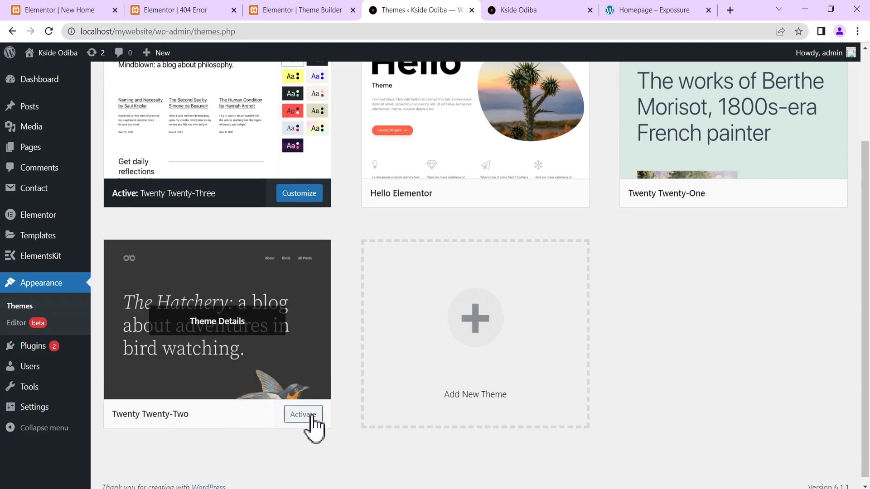
click(310, 413)
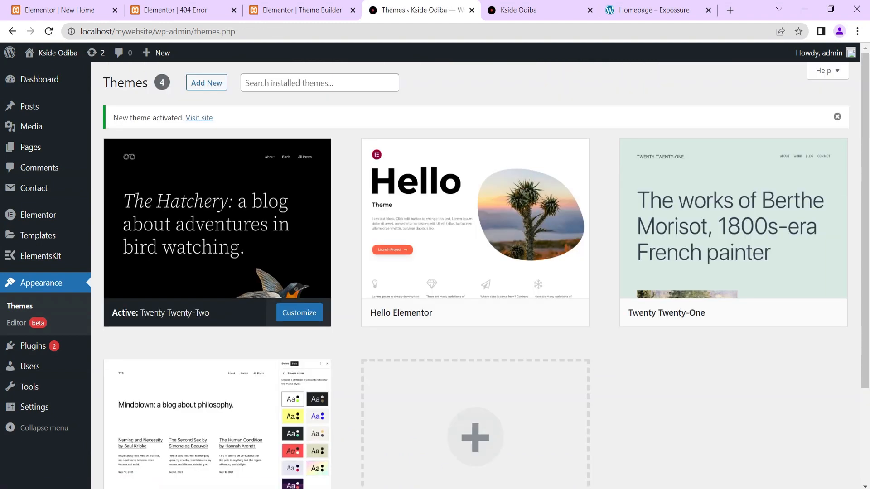
click(572, 488)
click(620, 460)
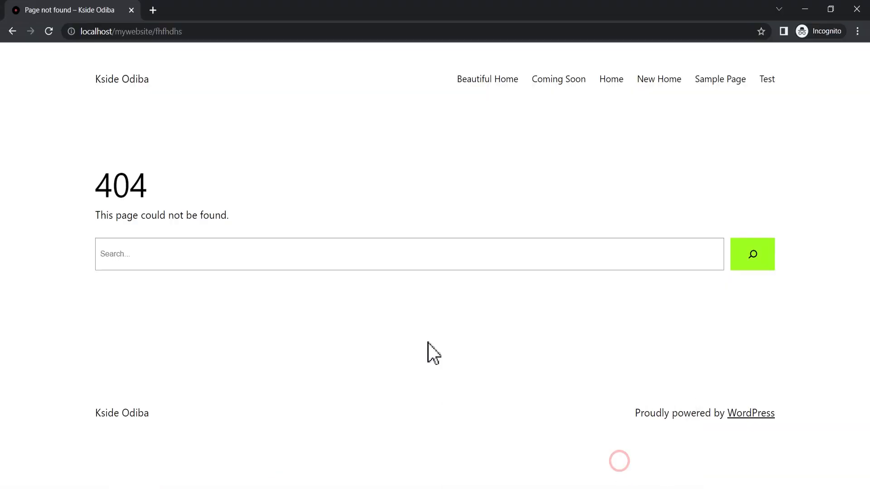
click(50, 31)
scroll(567, 259, down, 3)
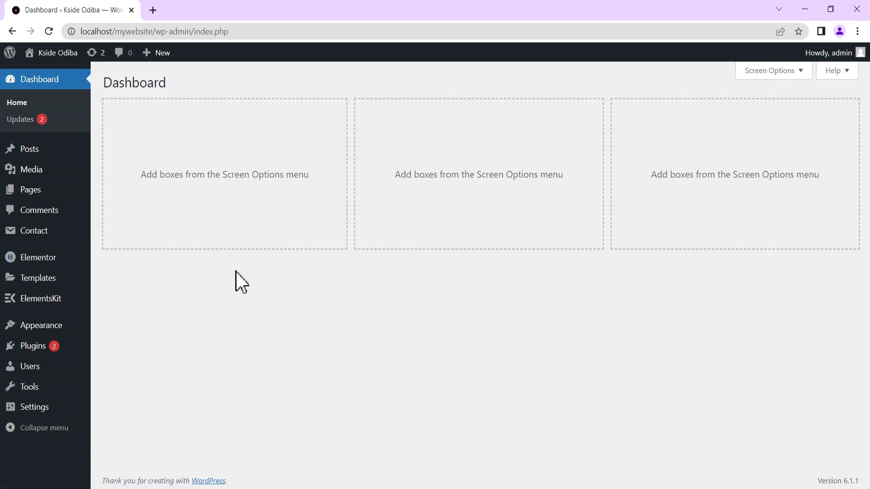
Check in Elementor's experiment settings whether Flexbox Container is set to Active, and look through the remaining experiments
mouse_move(45, 262)
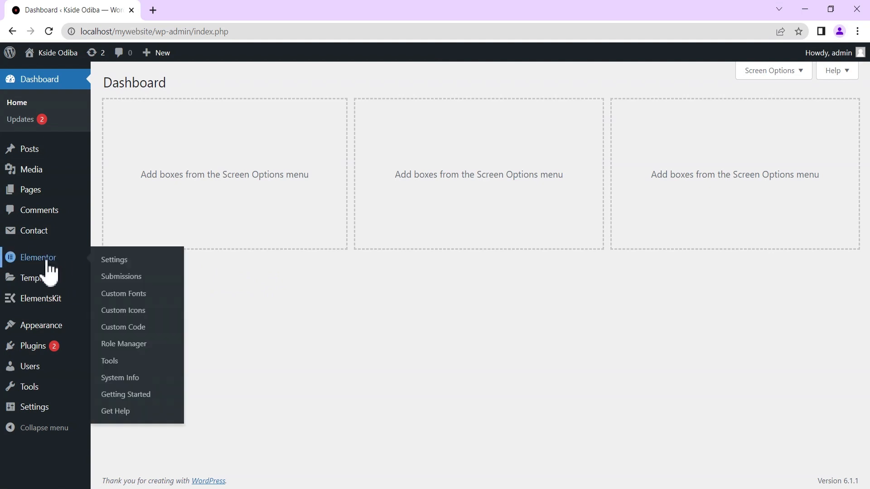
click(115, 264)
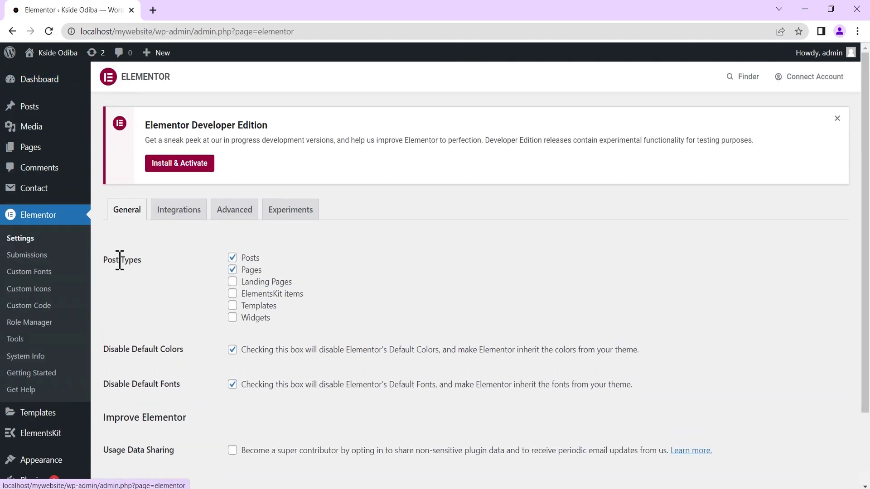
click(291, 213)
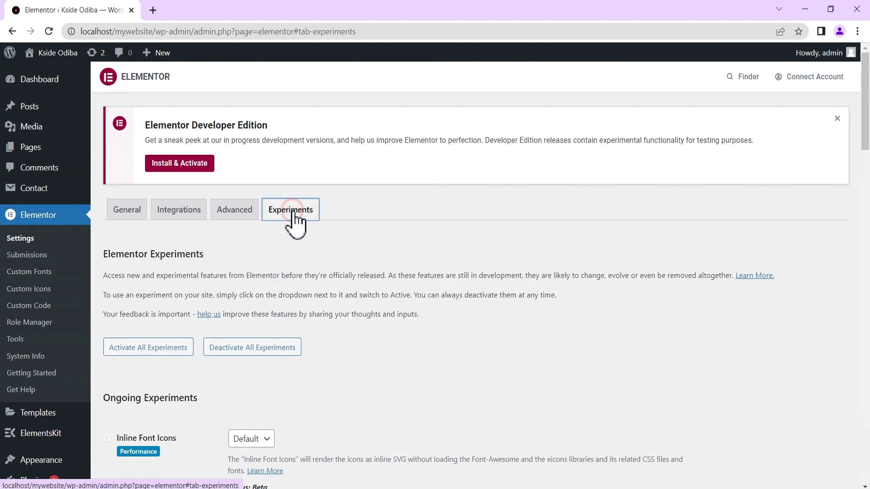
scroll(338, 302, down, 1)
scroll(344, 312, down, 5)
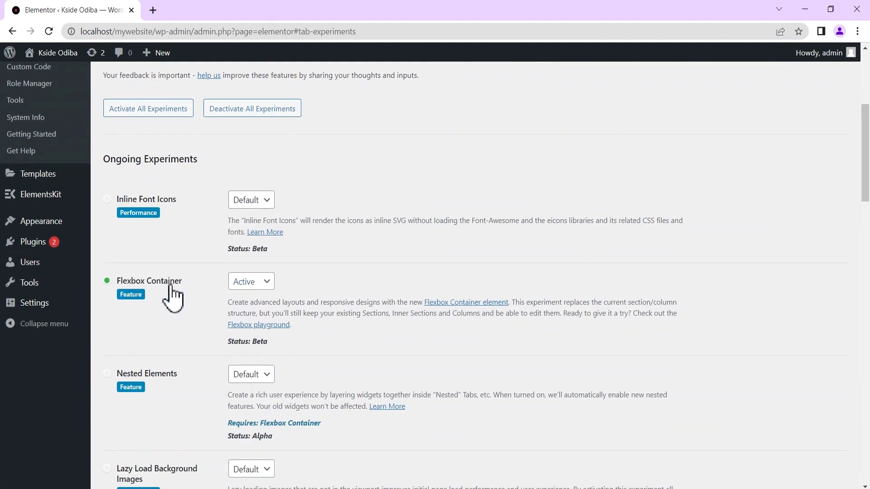
click(250, 282)
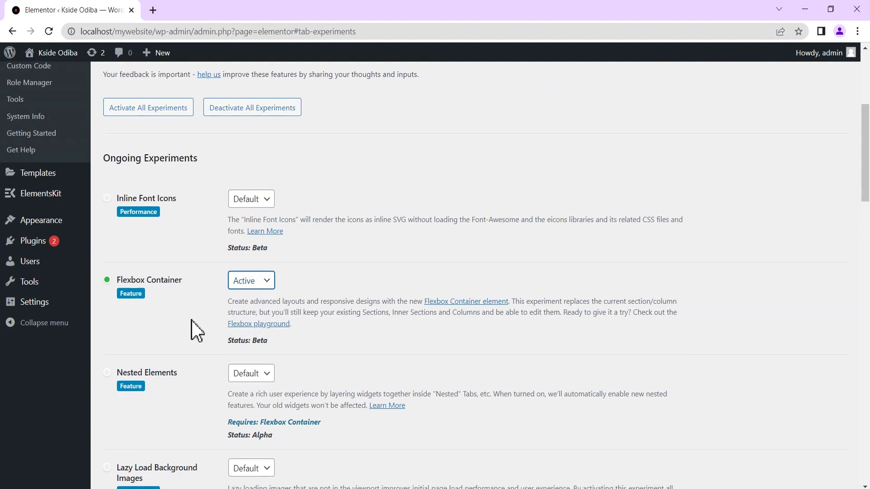
scroll(185, 326, down, 6)
scroll(176, 340, down, 18)
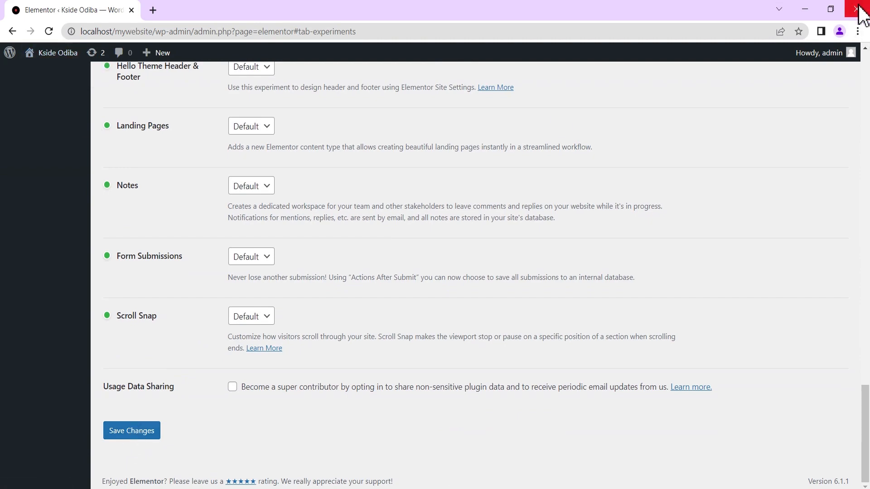
click(865, 58)
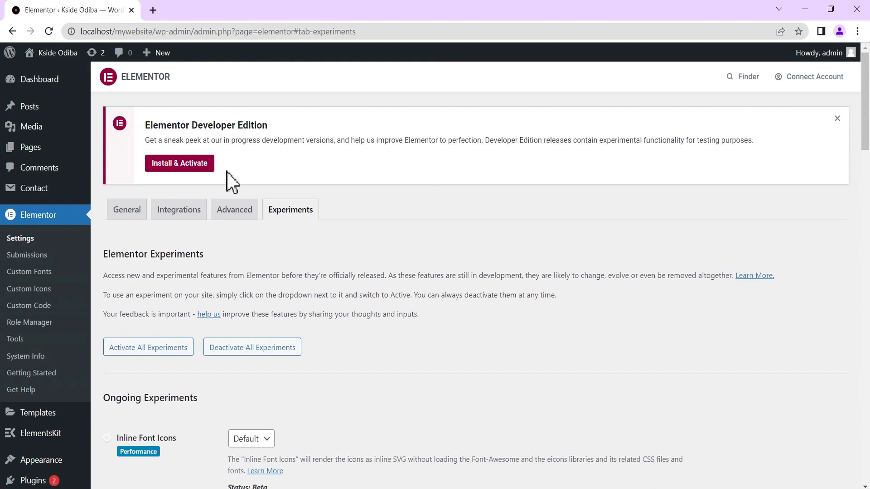
Create a new Error 404 template in the Theme Builder and dismiss the template library without inserting a block
mouse_move(50, 423)
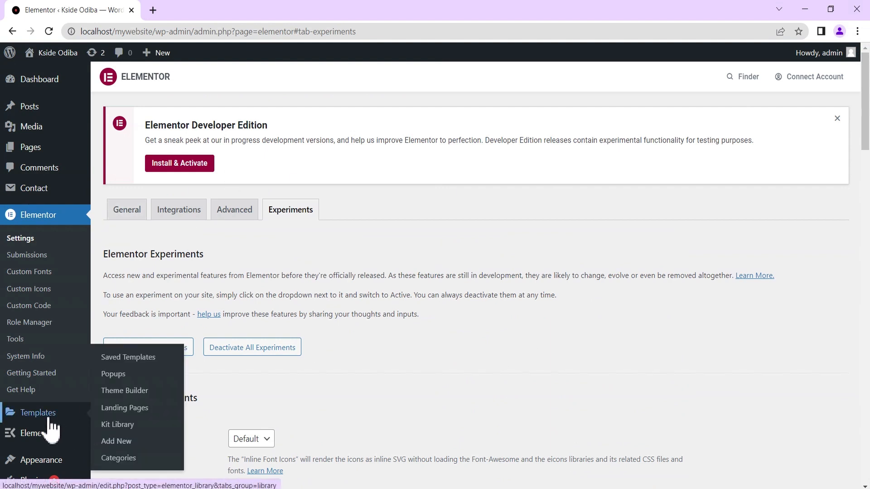
click(131, 393)
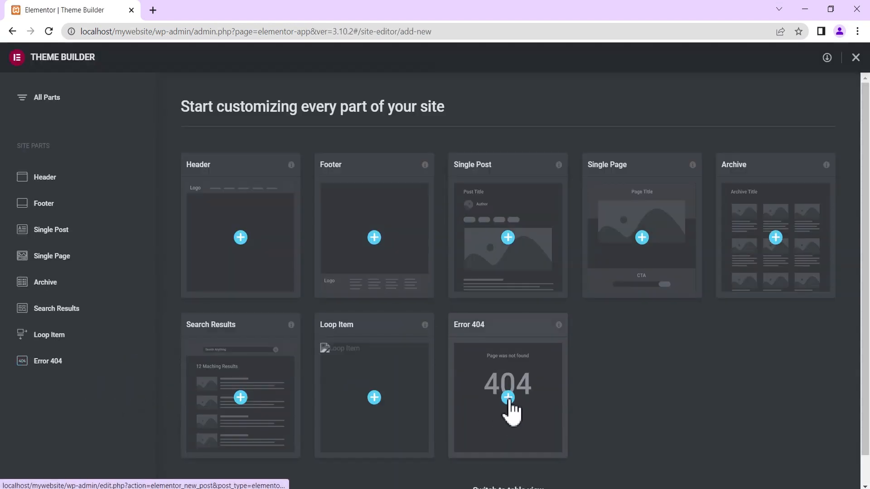
click(508, 398)
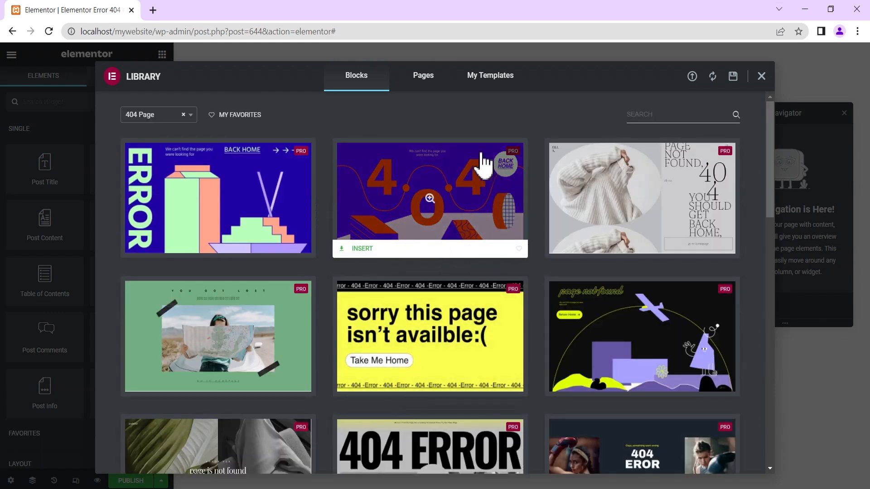
mouse_move(468, 175)
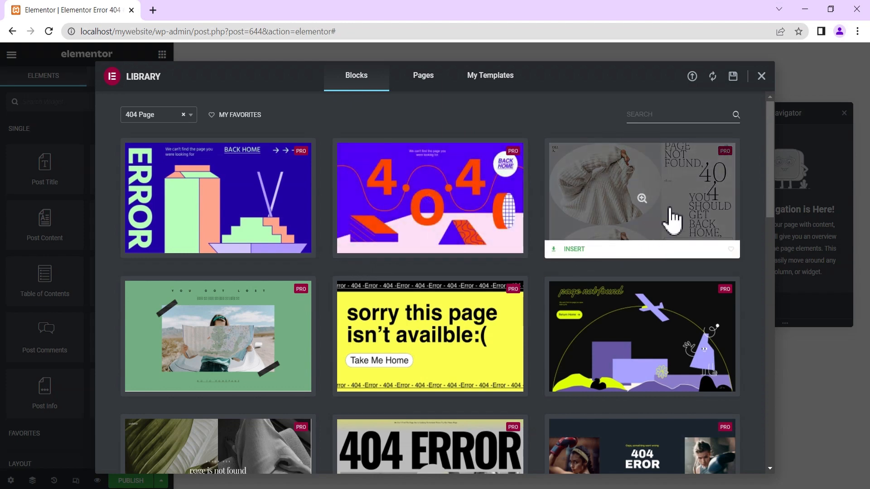
click(761, 76)
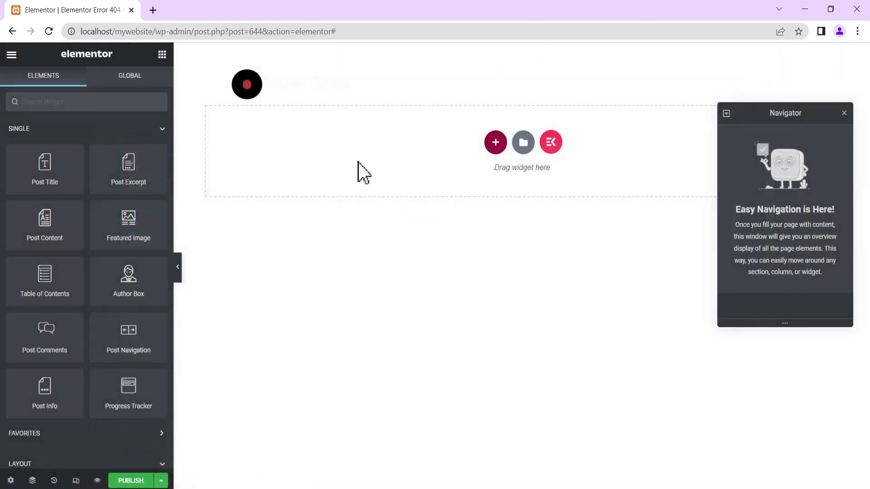
Set the page layout of the Error 404 template to Elementor Canvas
click(10, 480)
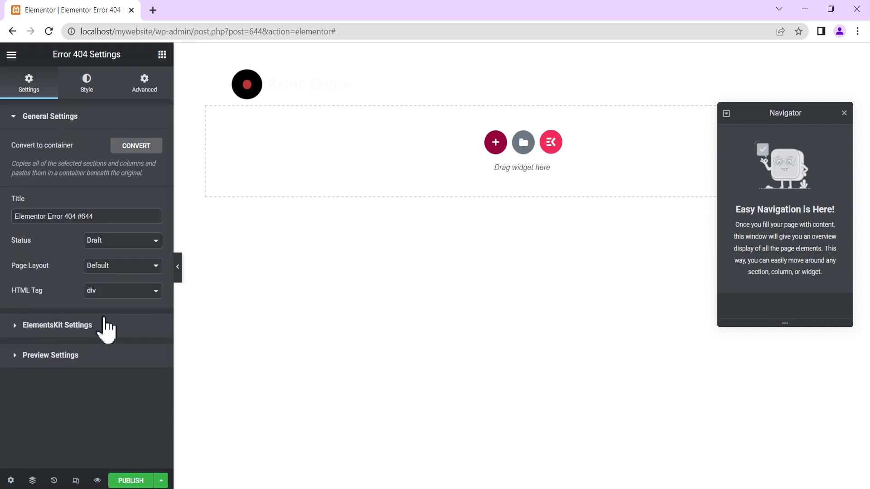
click(100, 267)
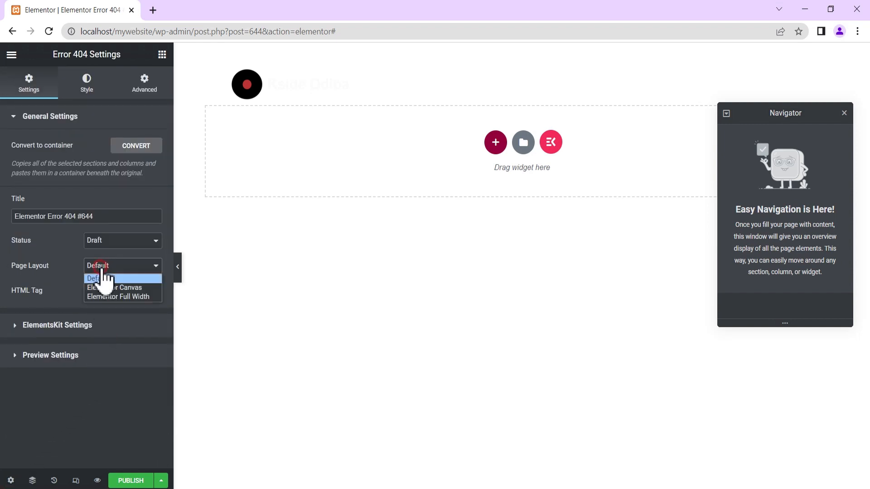
click(117, 288)
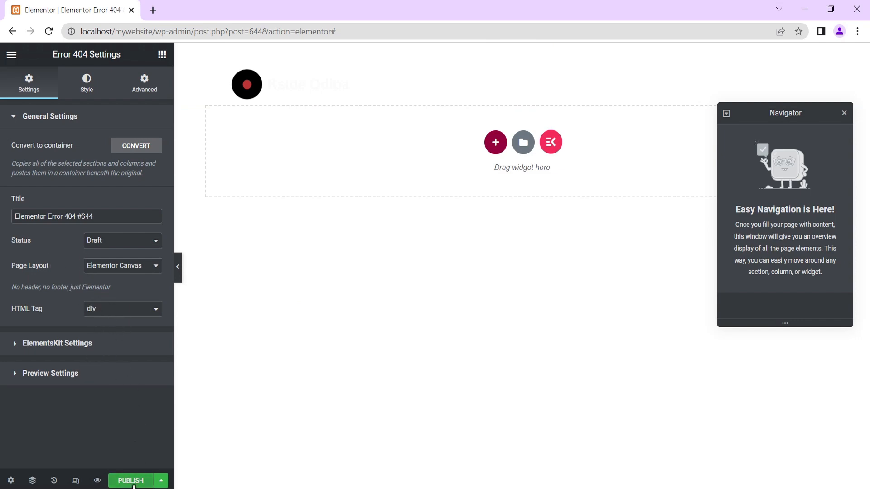
Publish the template with the display condition Include 404 Page, and reload the editor
click(131, 481)
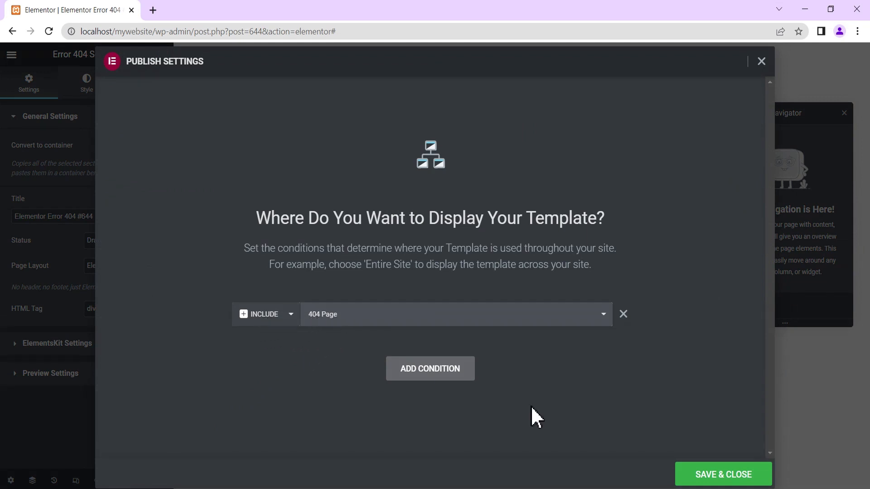
click(722, 477)
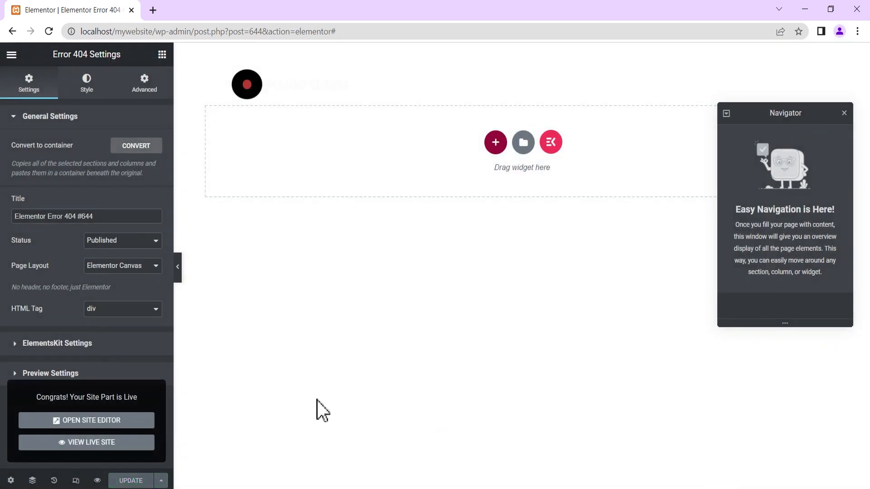
click(48, 31)
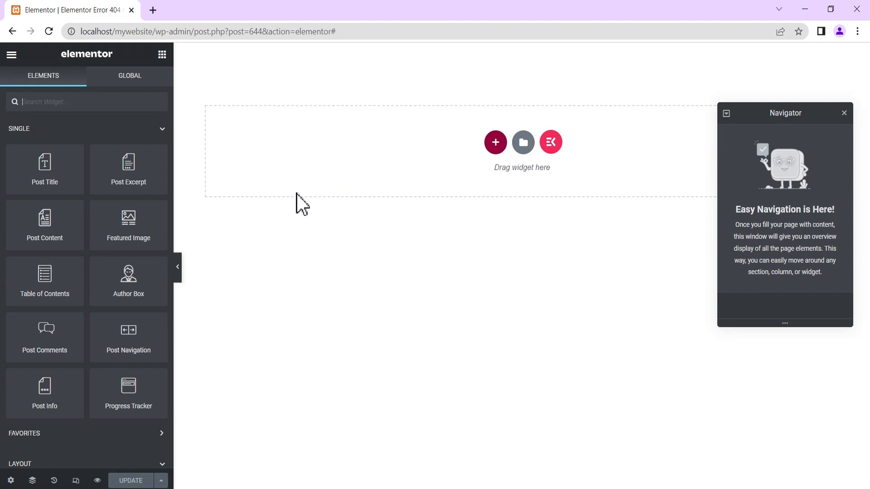
Add a single container with horizontal row direction to the empty template and set its content width to Full Width
scroll(91, 376, down, 3)
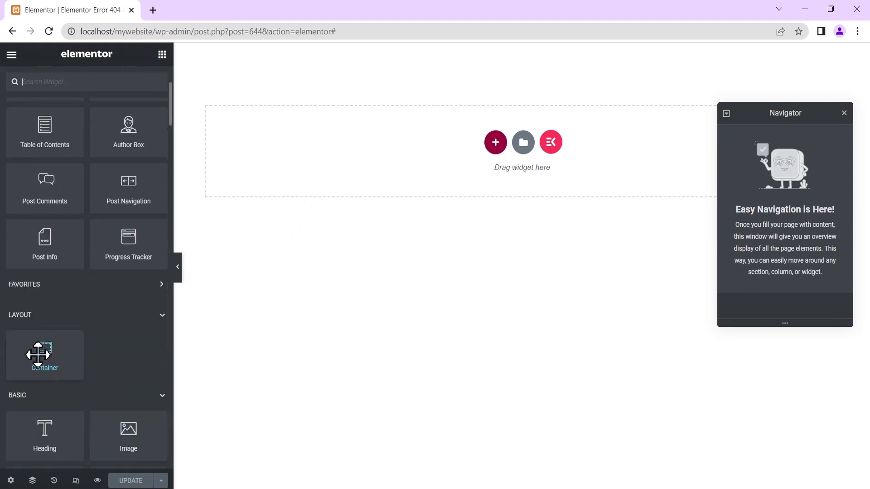
click(495, 143)
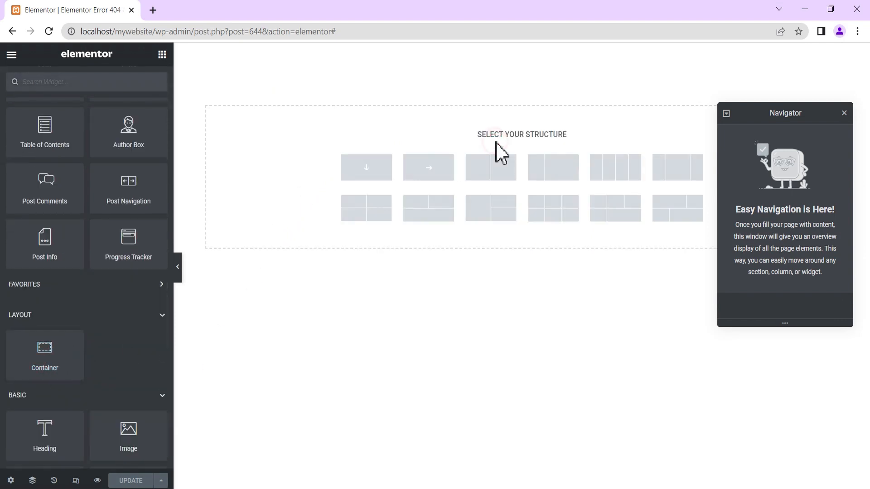
click(421, 167)
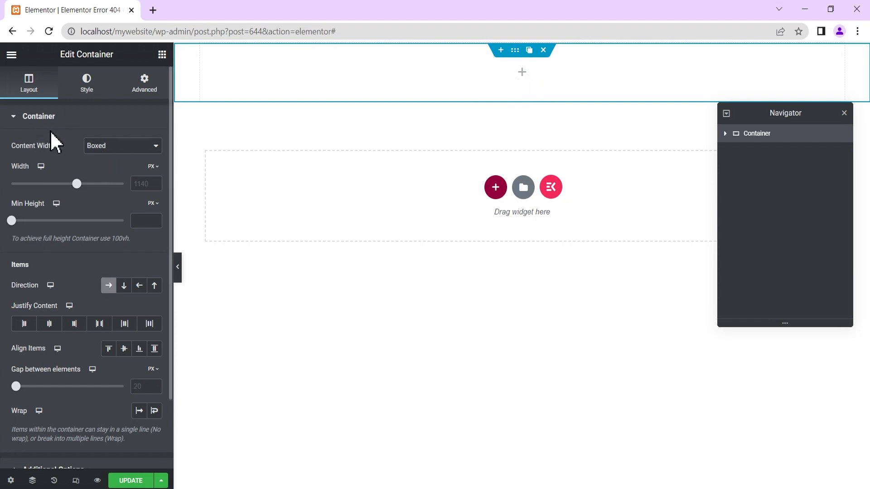
click(105, 147)
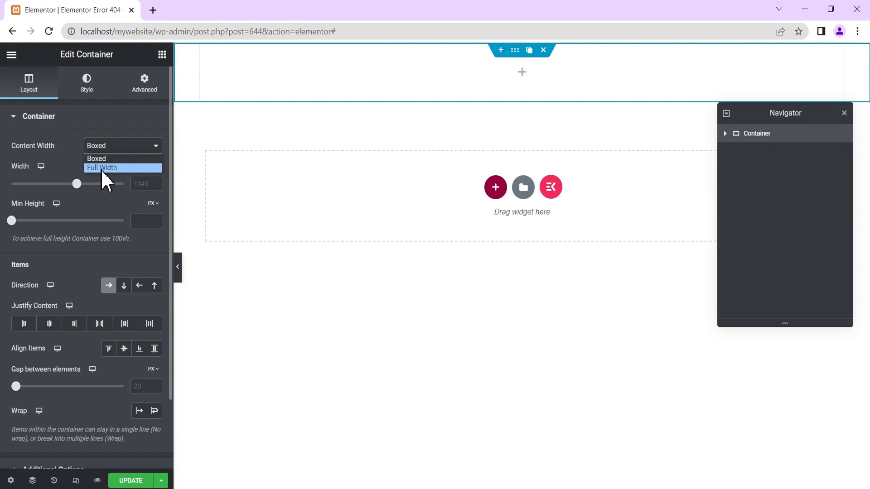
click(102, 169)
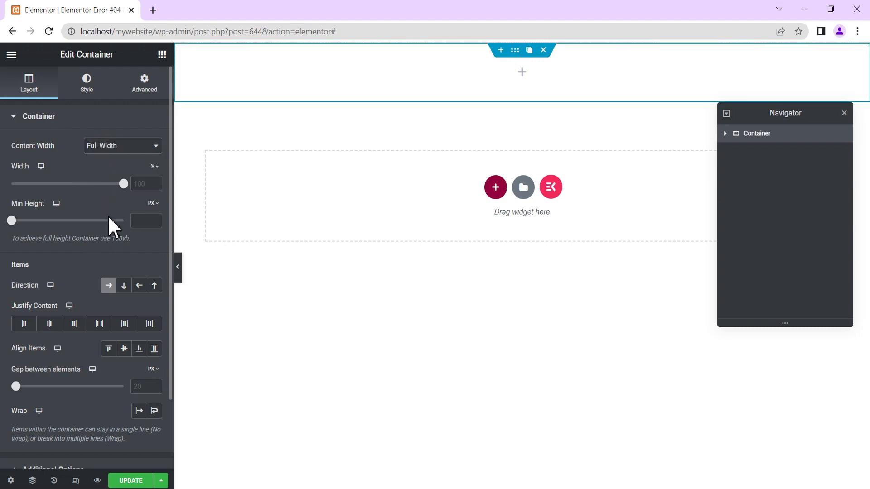
Set the container's minimum height to 100 VH
click(153, 203)
click(151, 219)
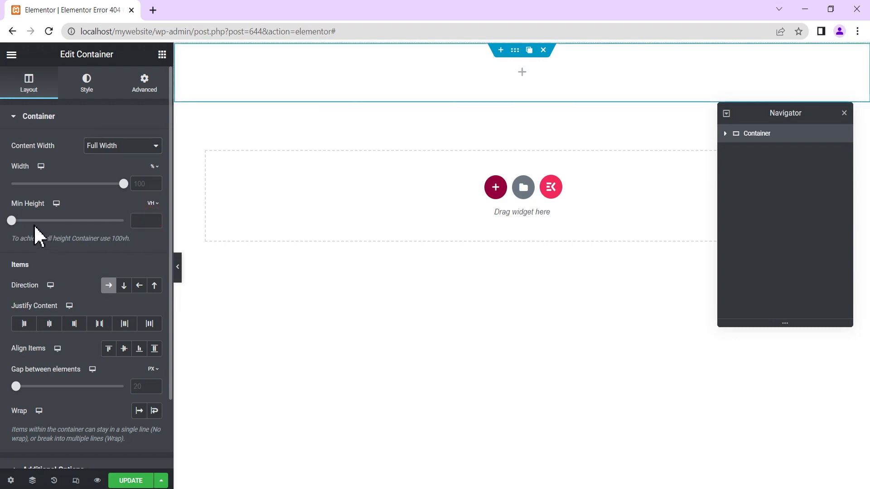
drag(12, 221, 140, 222)
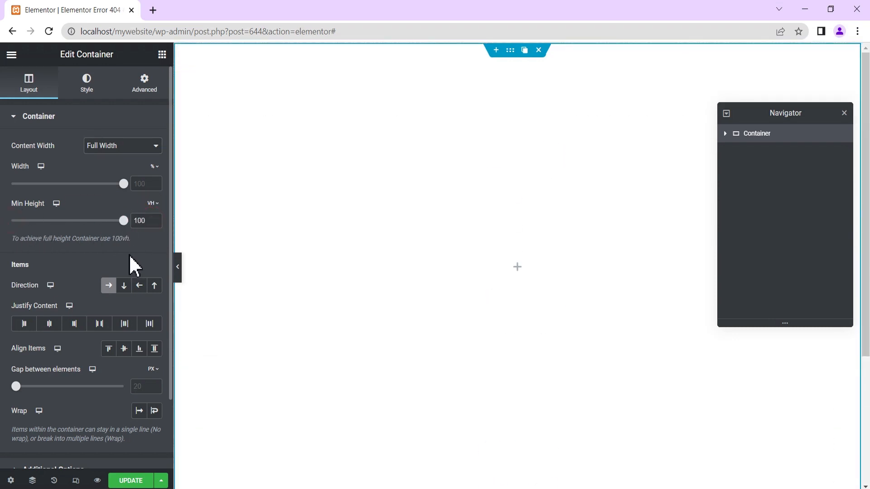
scroll(76, 261, down, 2)
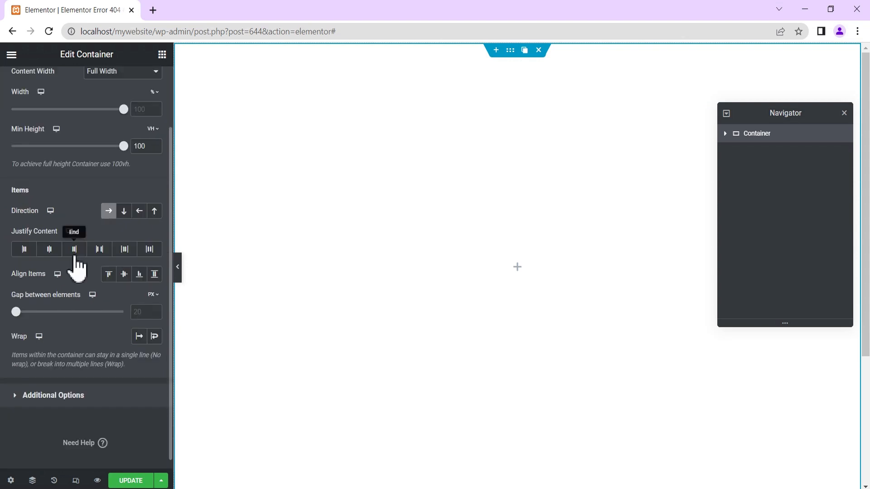
scroll(80, 266, up, 2)
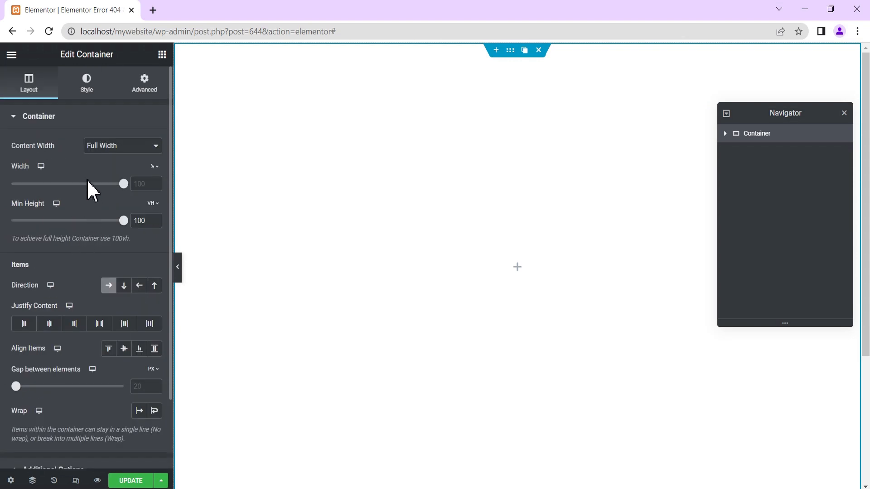
Give the container a classic background using the dark, cloudy mountain landscape photo from the media library
click(87, 89)
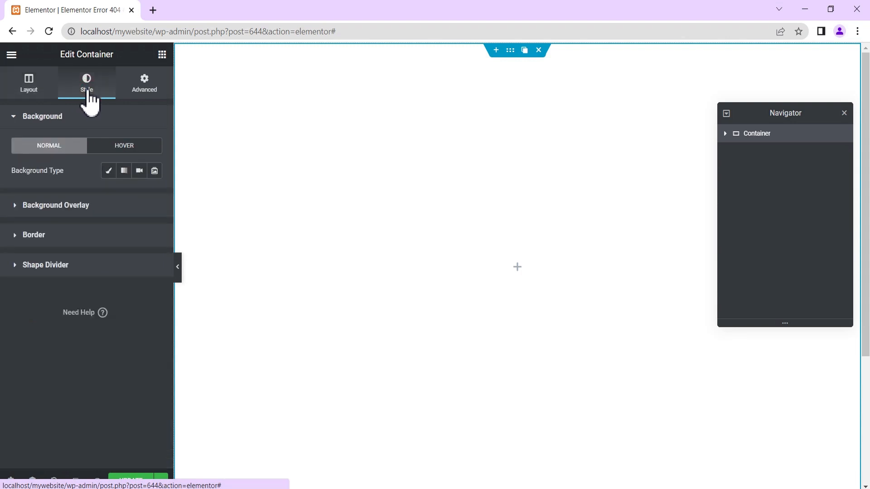
click(108, 170)
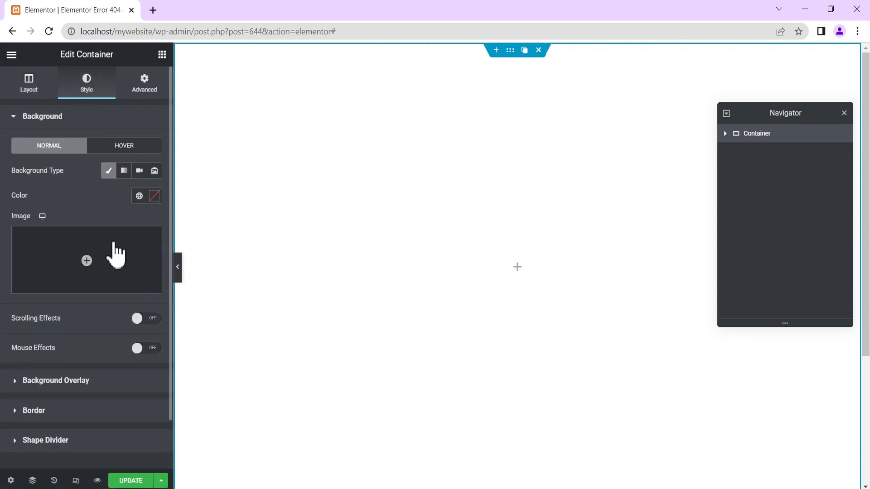
click(98, 257)
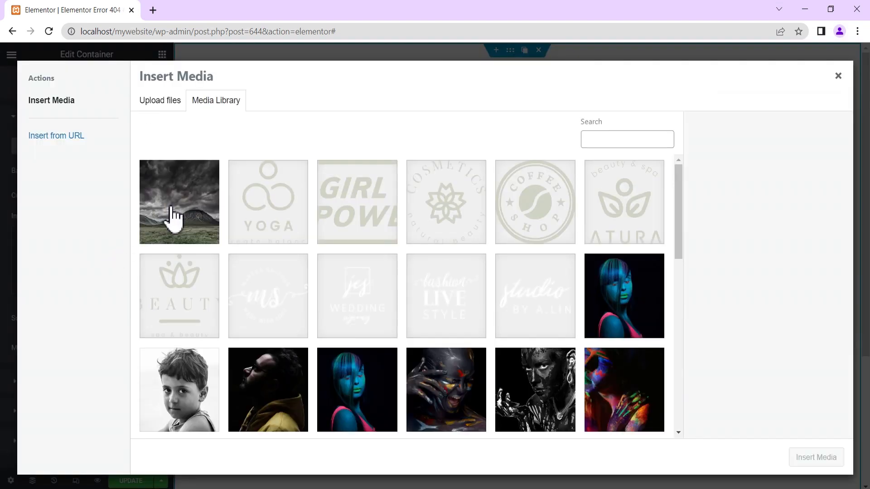
click(171, 206)
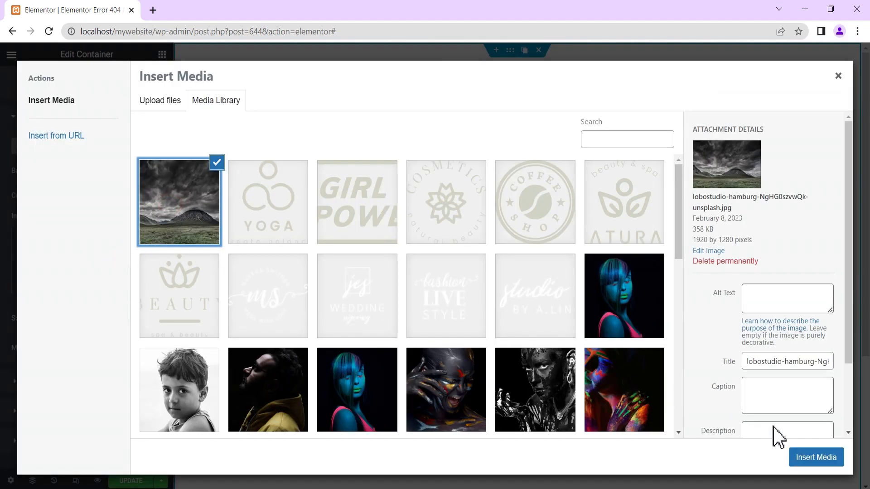
click(815, 458)
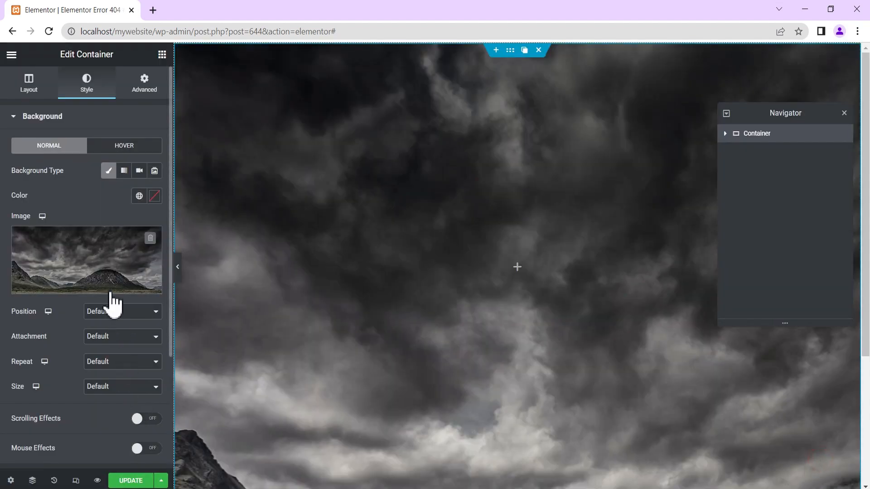
Set the background image to position Center Center, attachment Scroll, No-repeat and size Cover
click(105, 319)
click(116, 336)
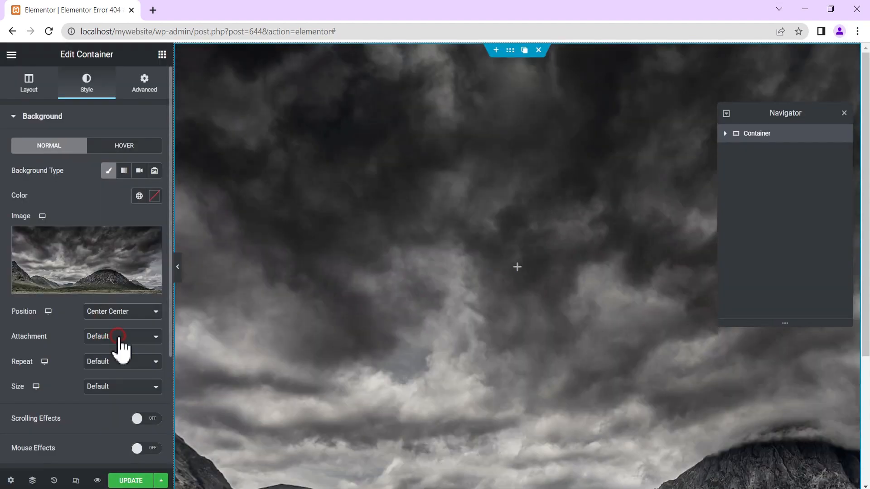
click(119, 348)
click(118, 357)
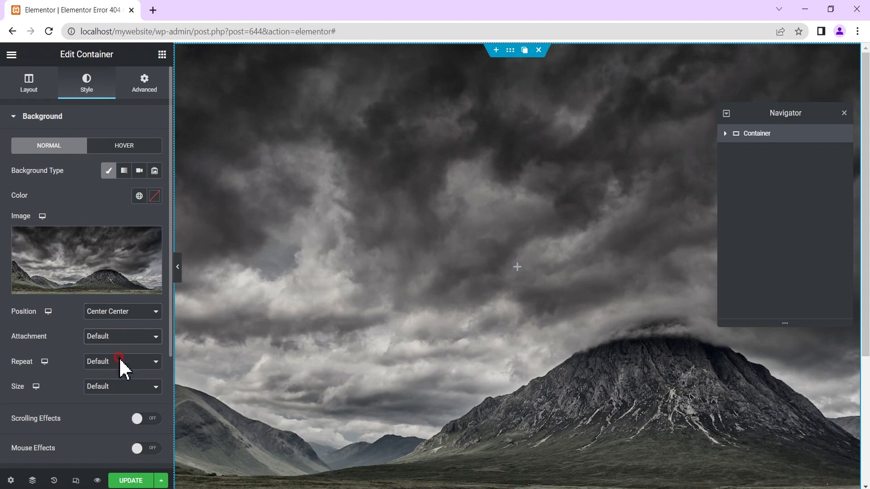
click(119, 367)
click(119, 383)
click(121, 387)
click(114, 416)
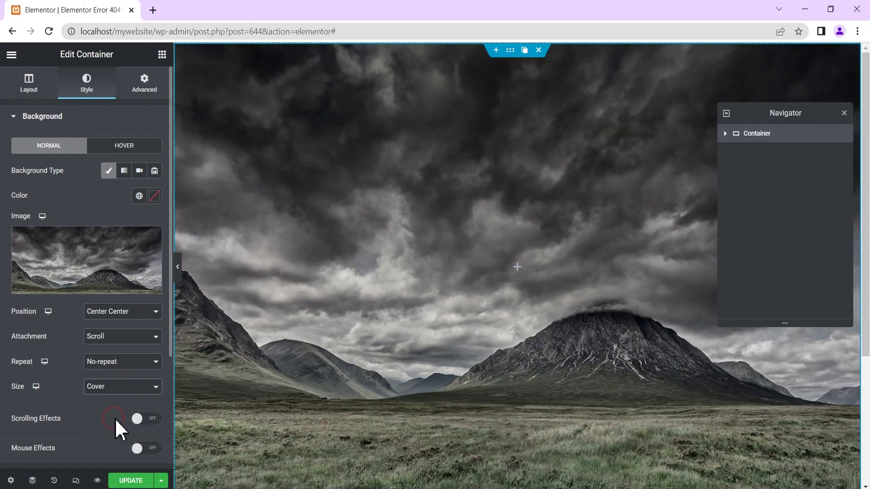
click(76, 116)
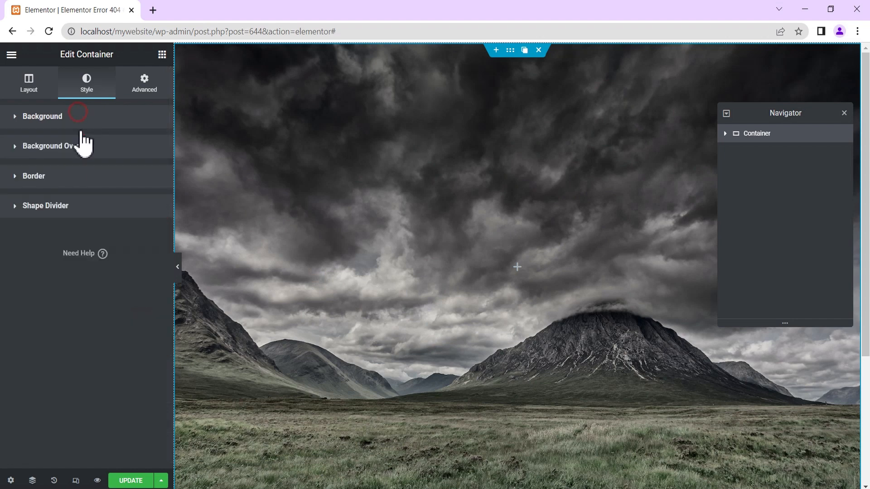
Add a classic background overlay in near-black to the container
click(86, 146)
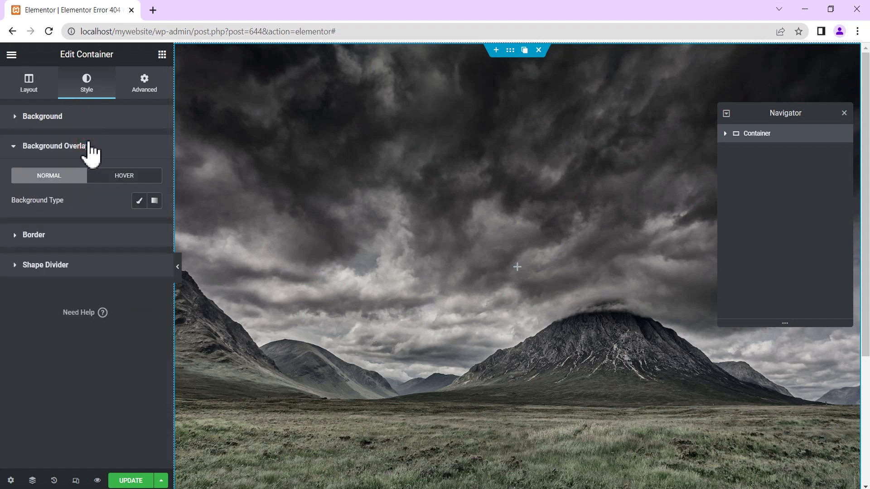
click(138, 201)
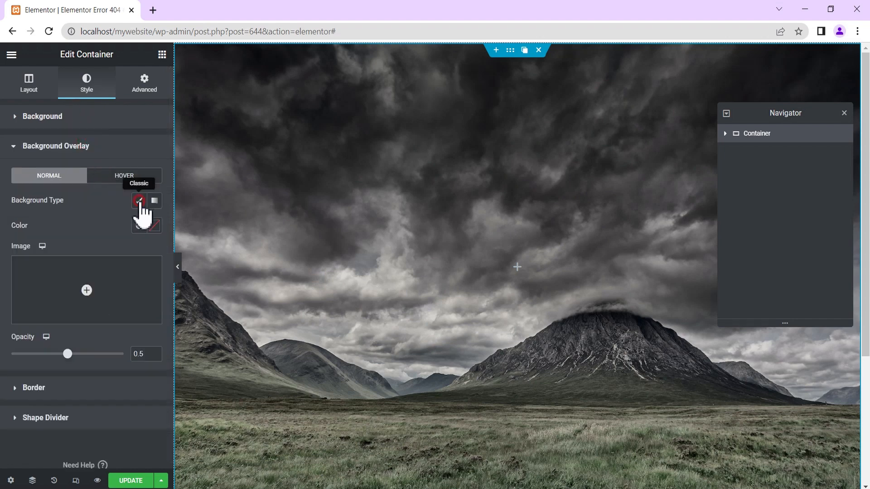
click(154, 227)
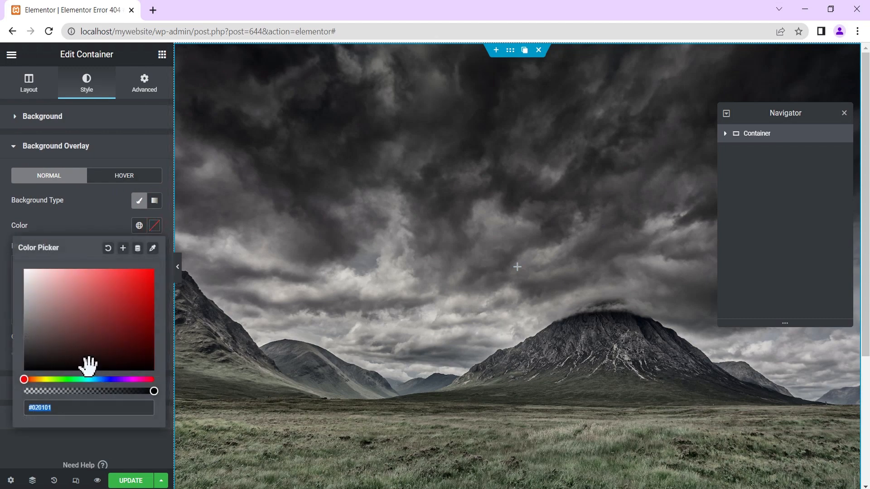
drag(88, 367, 91, 376)
click(82, 215)
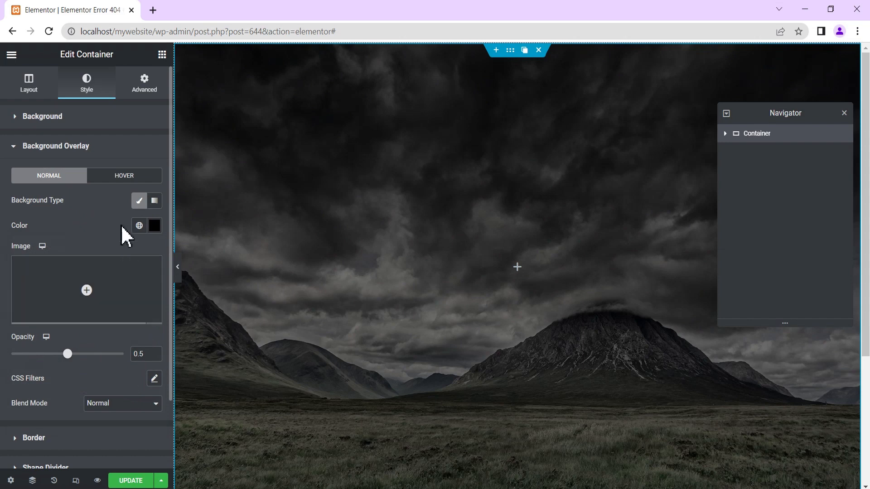
click(86, 149)
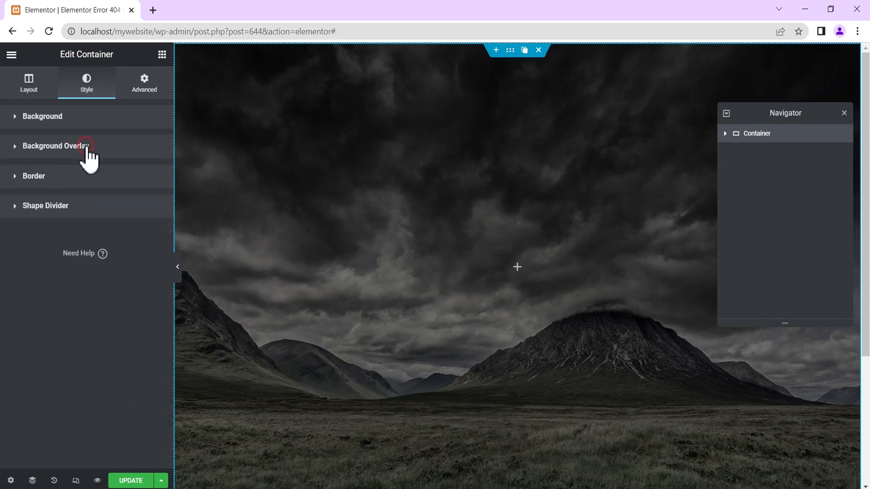
Set the container's padding to 100 px on all four sides
click(143, 94)
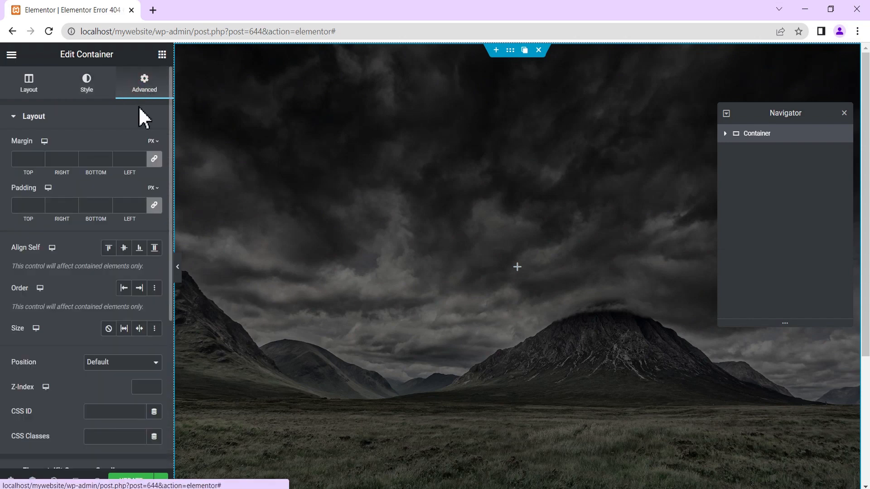
click(29, 205)
text(100)
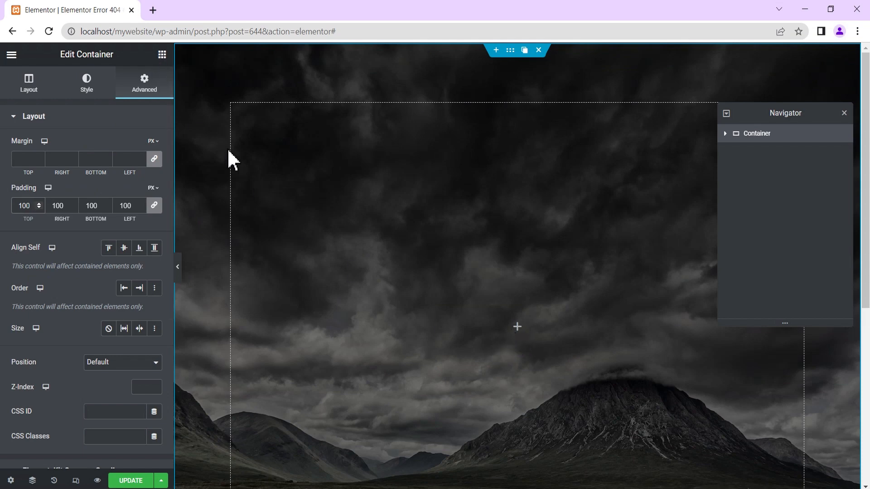
Insert a new Container element inside the full-height container
click(162, 54)
scroll(82, 435, down, 4)
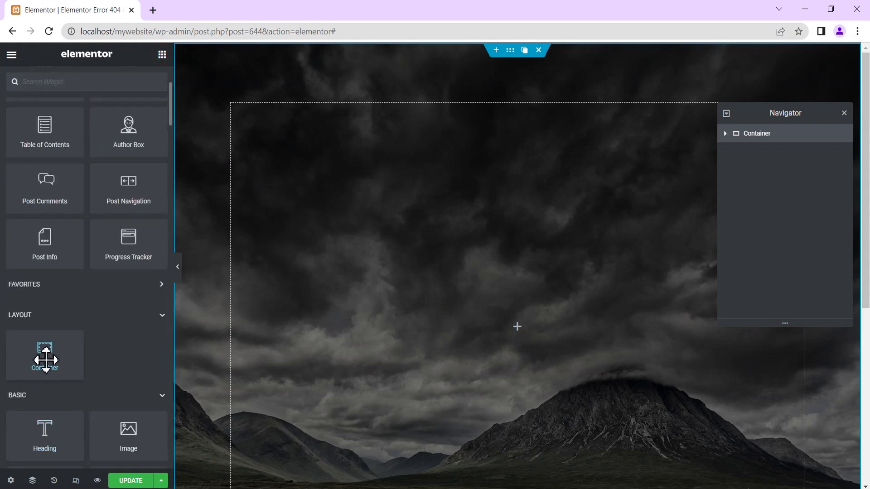
drag(46, 360, 548, 345)
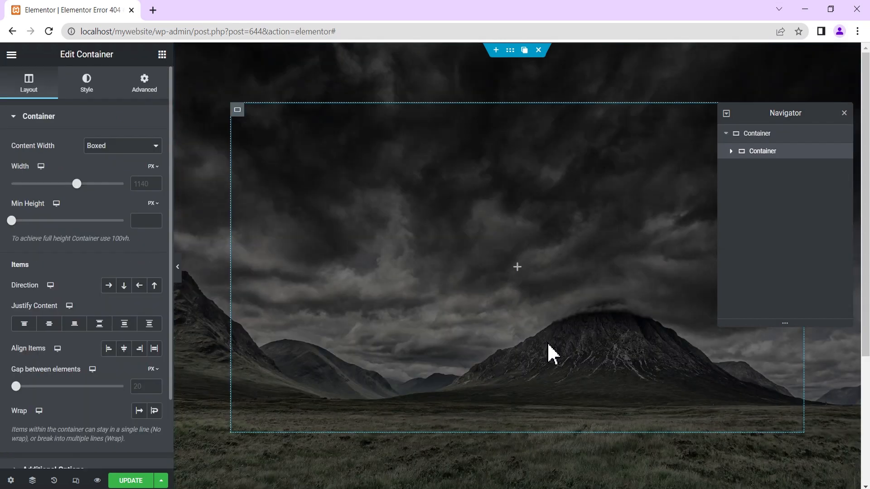
Rename the outer container as Main Container in the Navigator
click(747, 135)
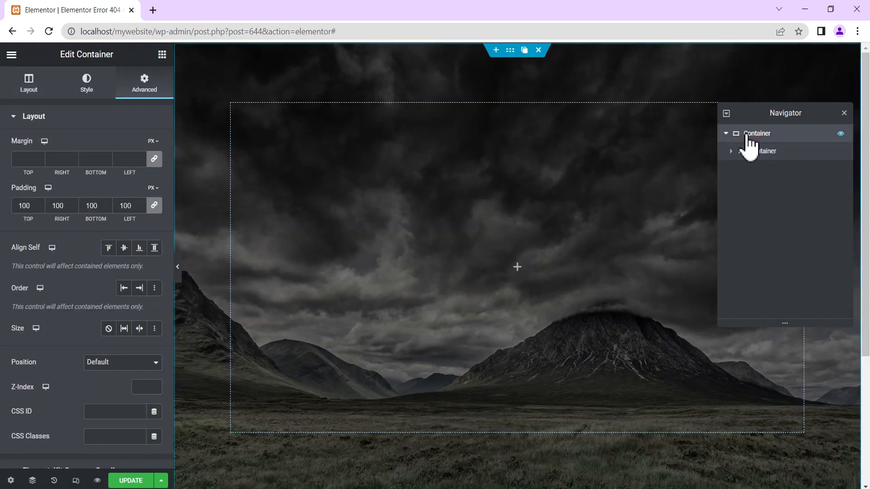
double_click(747, 134)
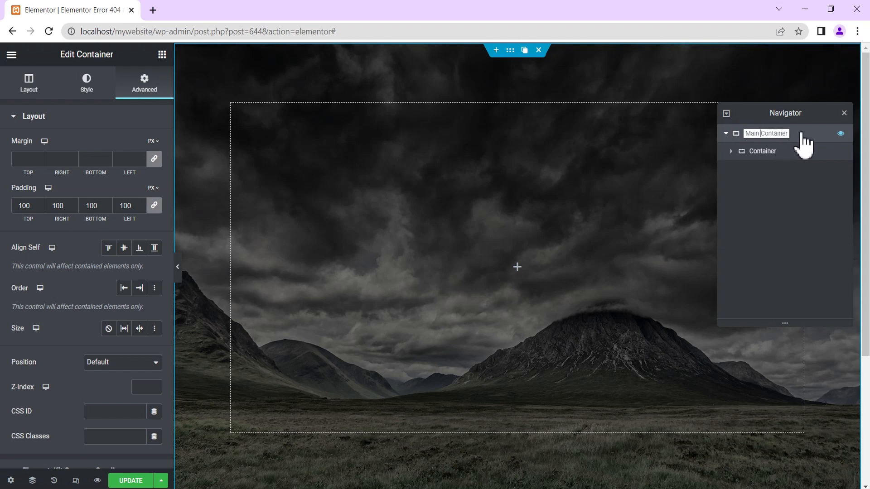
key(Return)
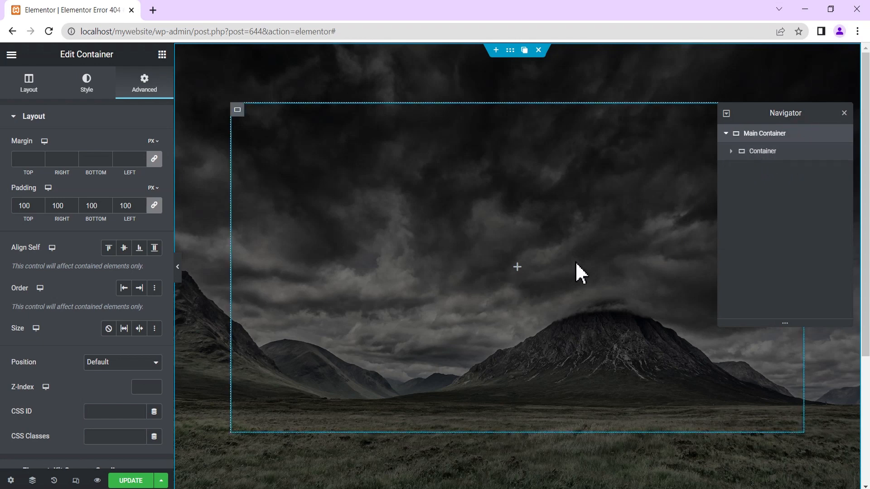
Duplicate the inner container so that two containers sit side by side in the Main Container
click(755, 154)
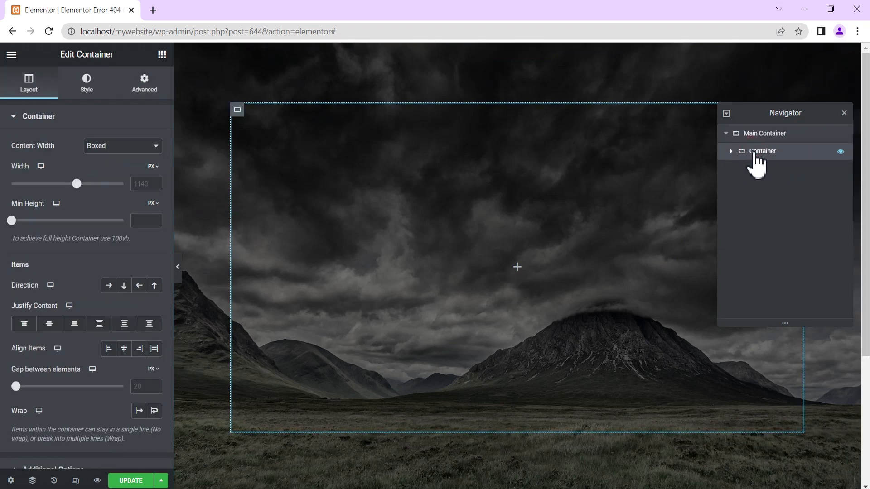
right_click(753, 155)
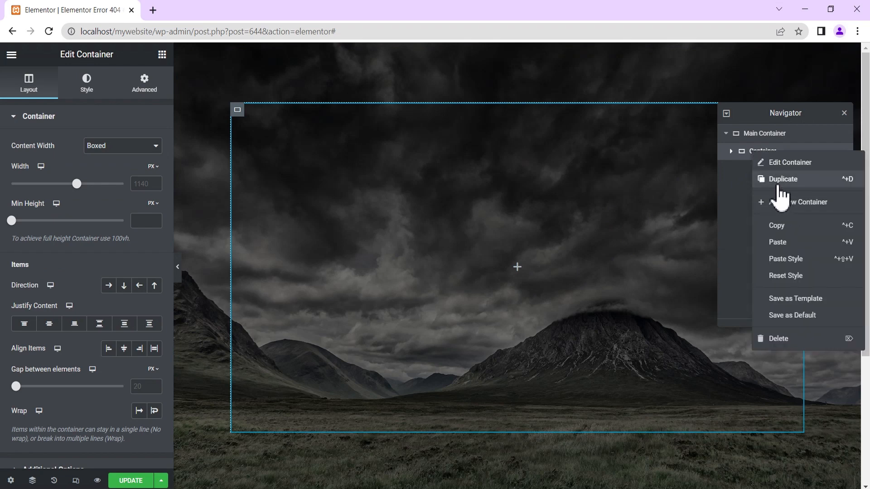
click(776, 180)
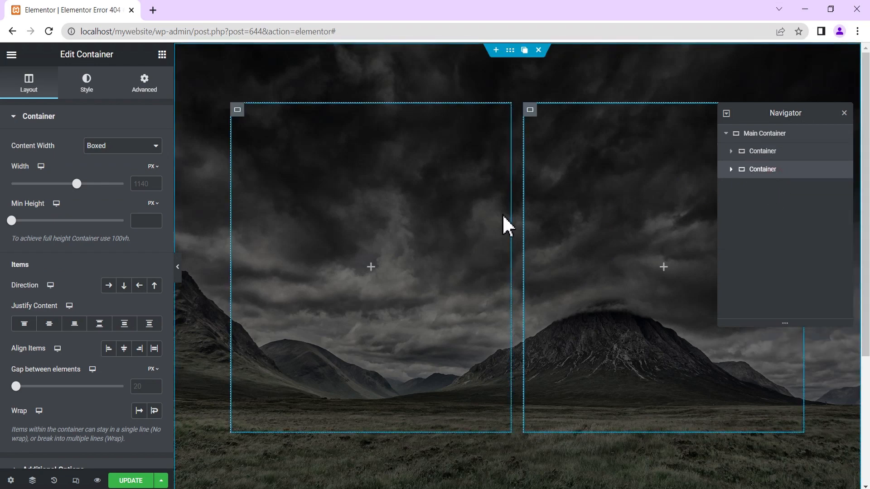
Rename the first inner container as Left Container in the Navigator
click(750, 154)
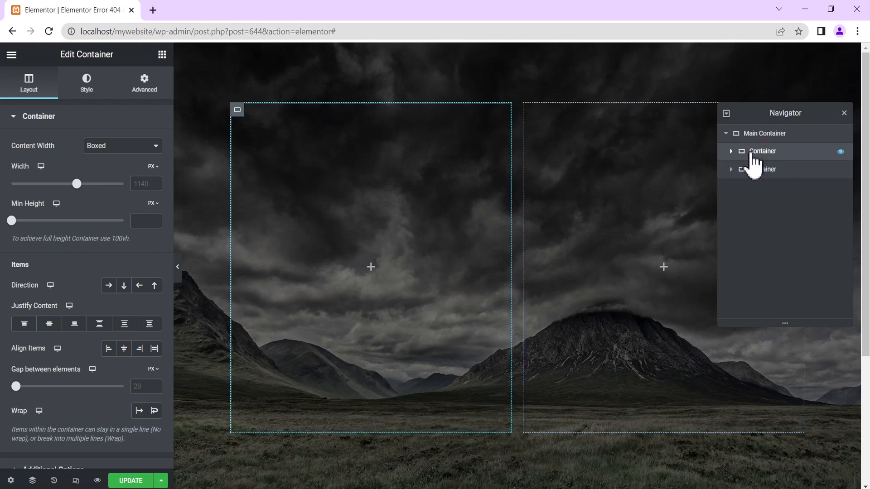
click(752, 153)
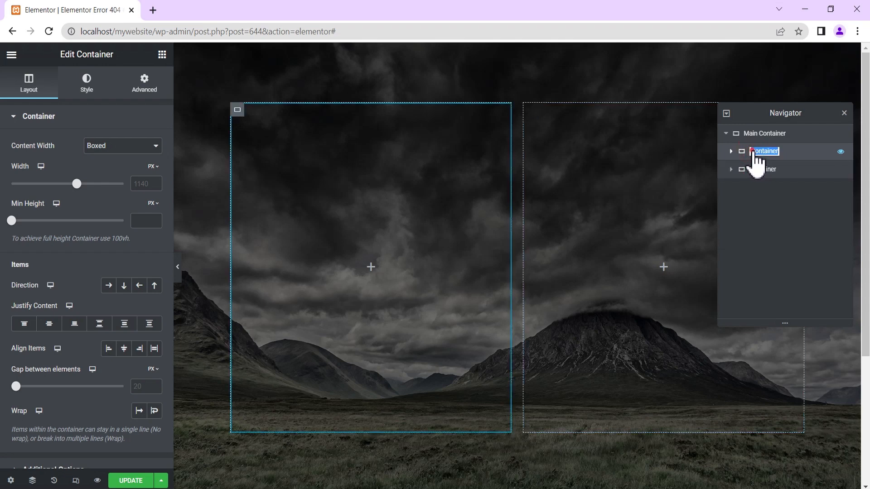
click(753, 153)
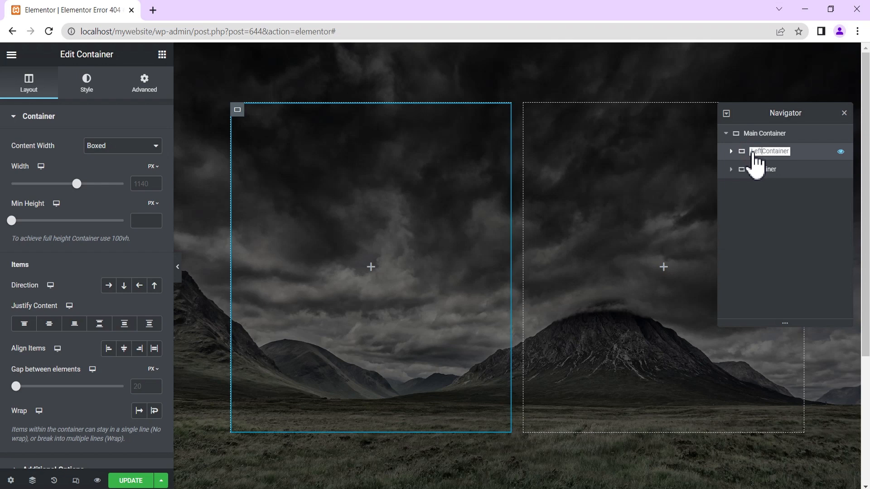
key(Return)
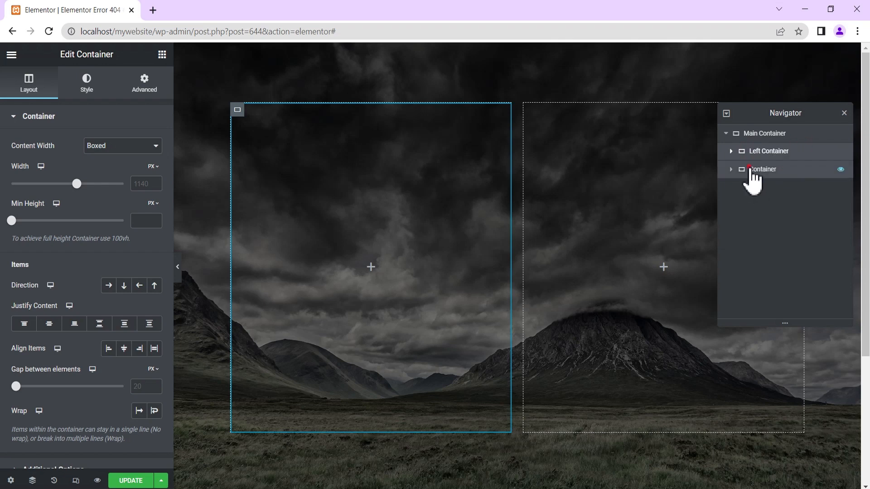
Rename the second inner container as Right Container in the Navigator
click(754, 177)
double_click(752, 176)
click(750, 177)
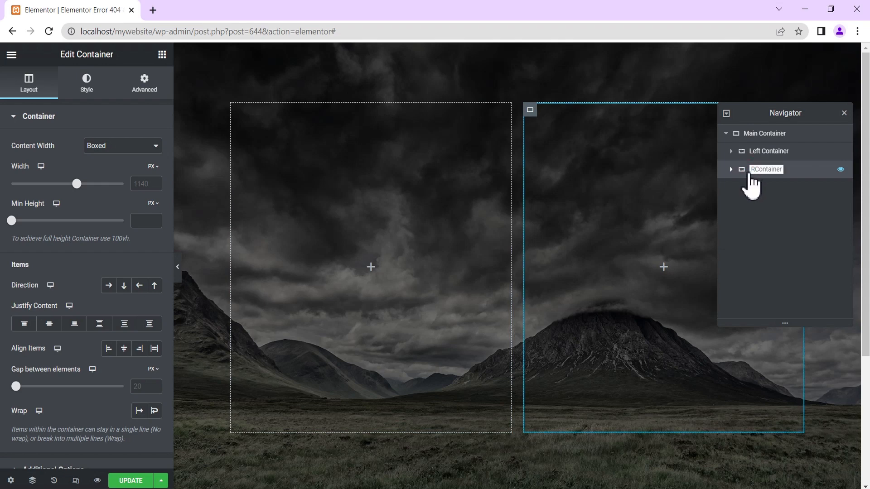
key(Return)
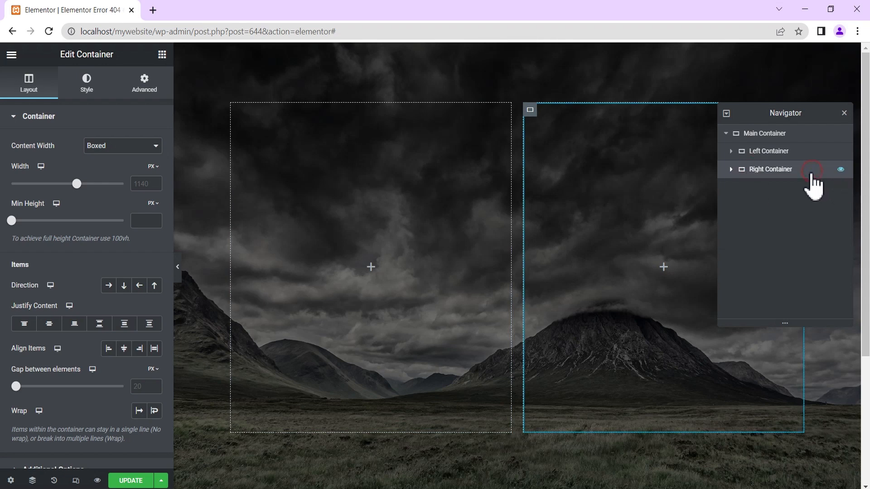
click(401, 251)
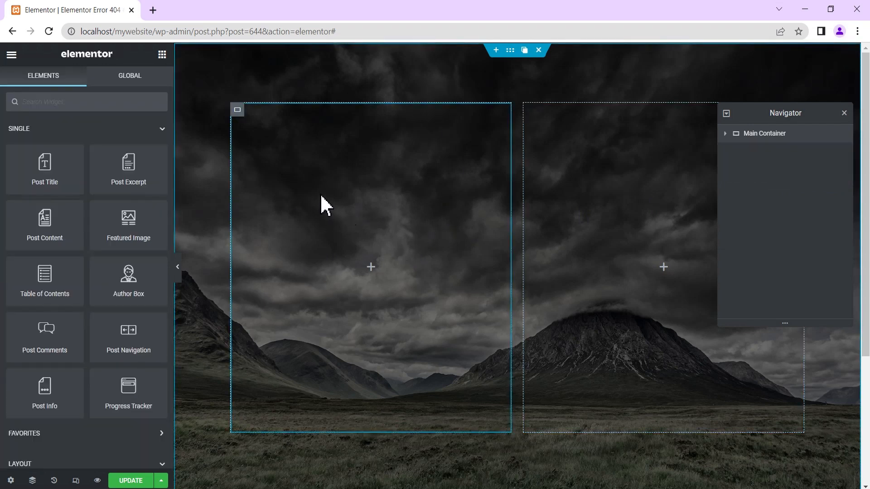
Add a Heading widget to the Left Container with the title text "OOPS..."
scroll(62, 236, down, 5)
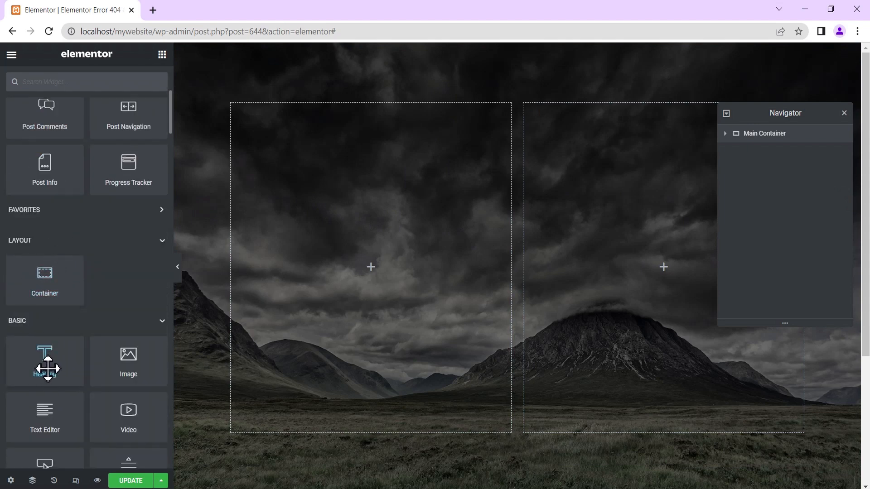
drag(47, 369, 361, 261)
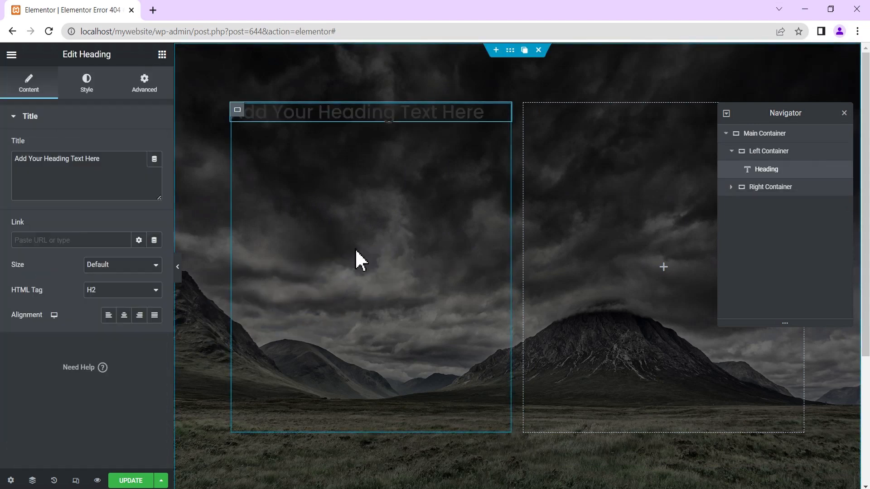
drag(110, 160, 15, 161)
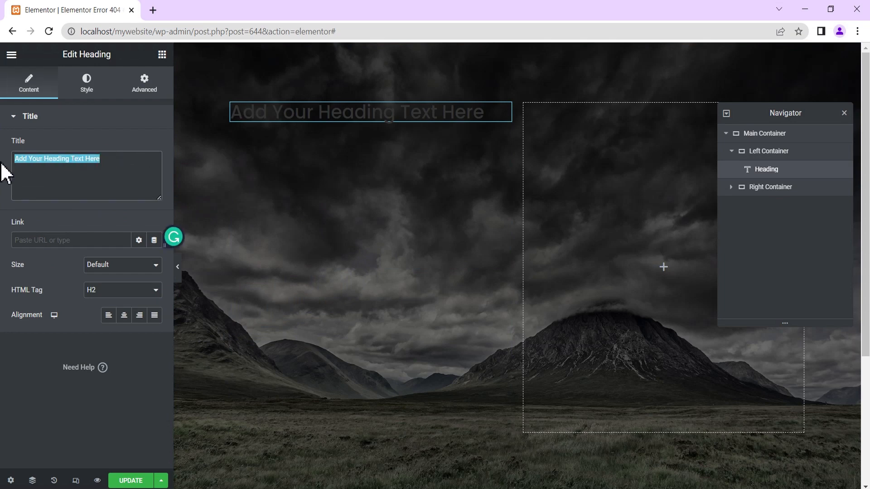
text(OOPS...)
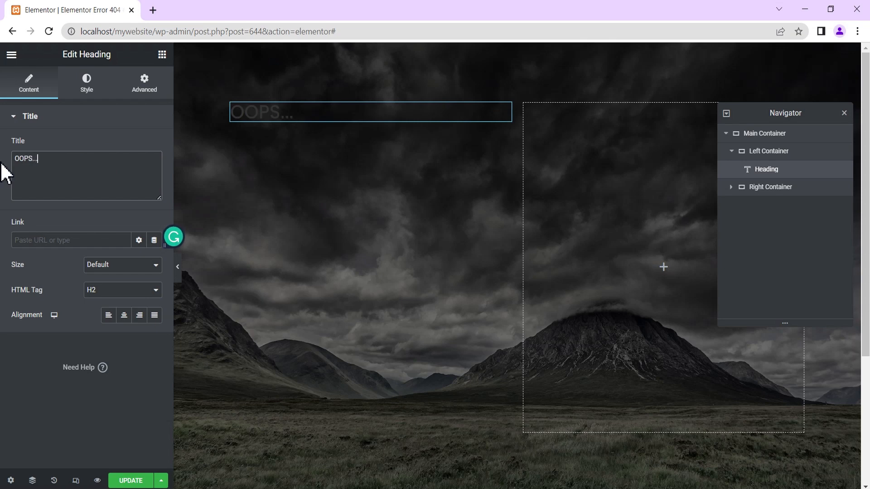
Set the text color of the "OOPS..." heading to white
click(88, 96)
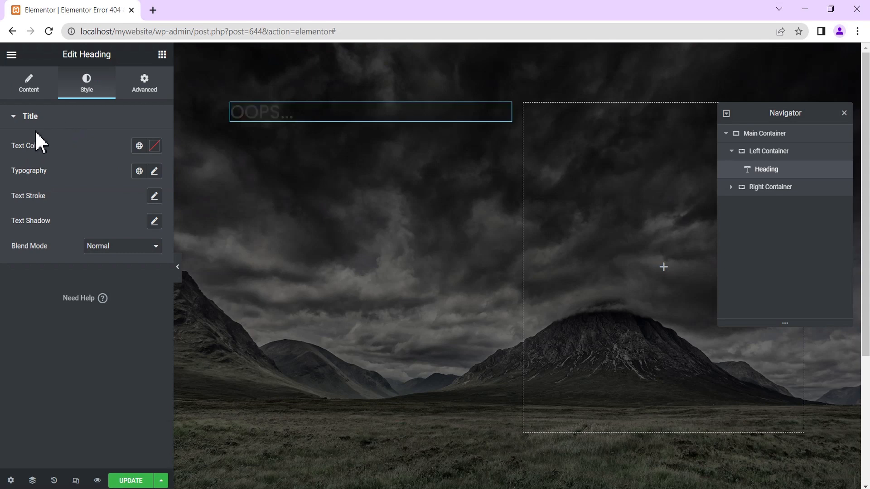
click(154, 147)
drag(88, 288, 4, 188)
click(86, 137)
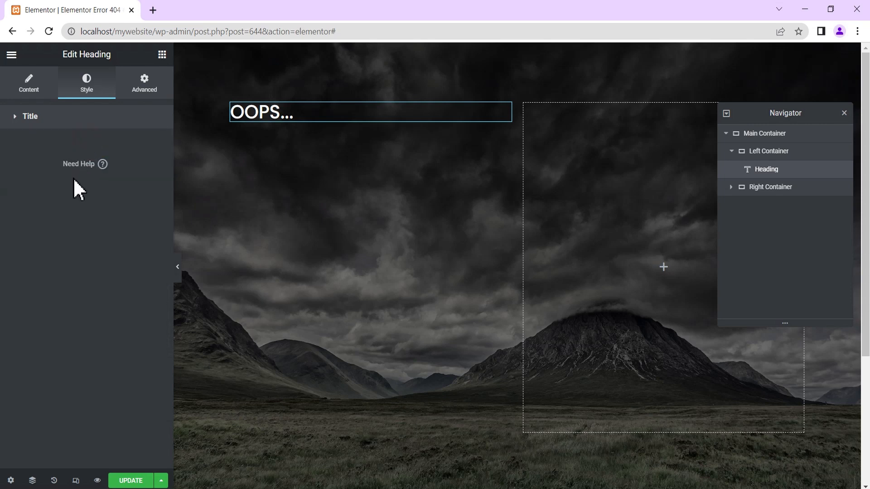
click(72, 129)
Set the "OOPS..." heading's typography to Poppins, size 80 px, weight 600 (Semi Bold)
click(154, 172)
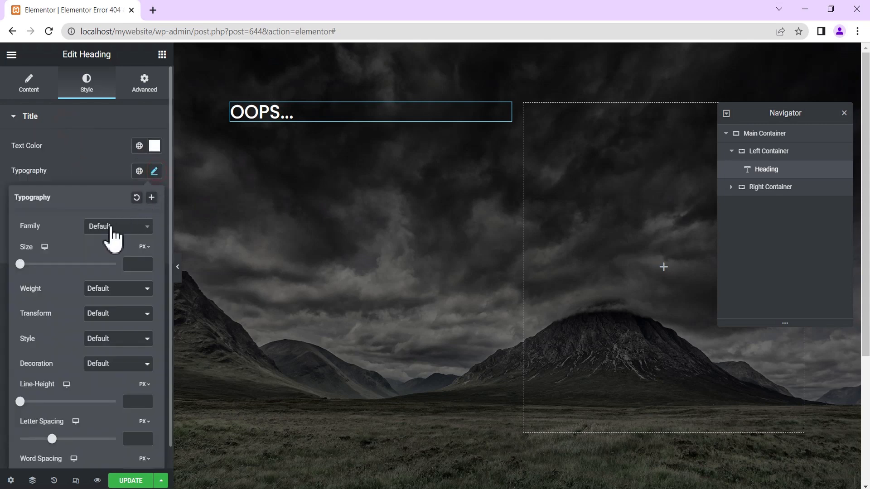
click(111, 228)
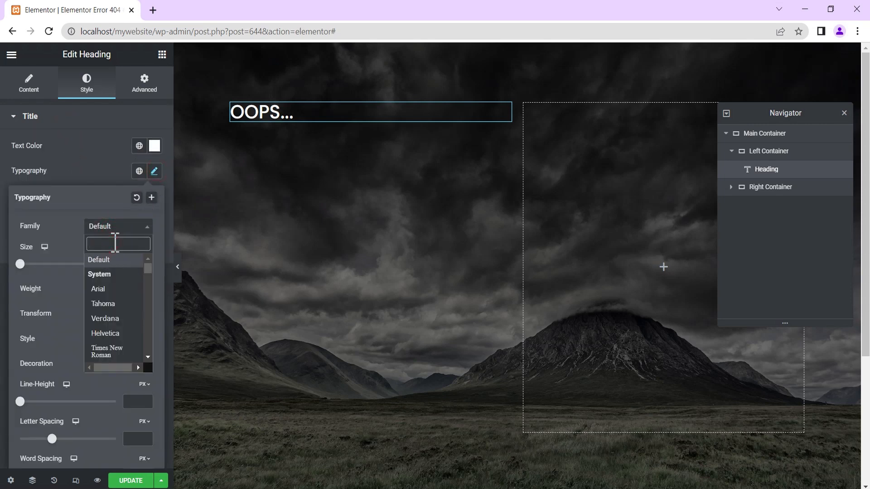
text(popp)
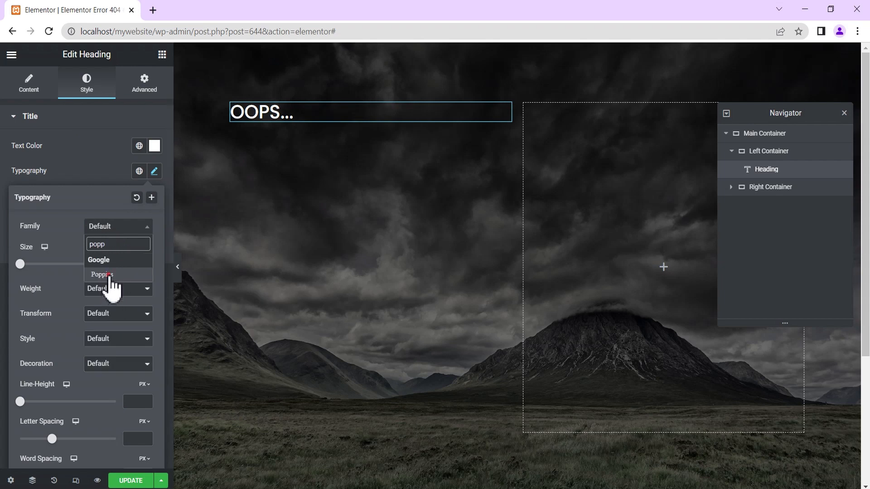
click(111, 274)
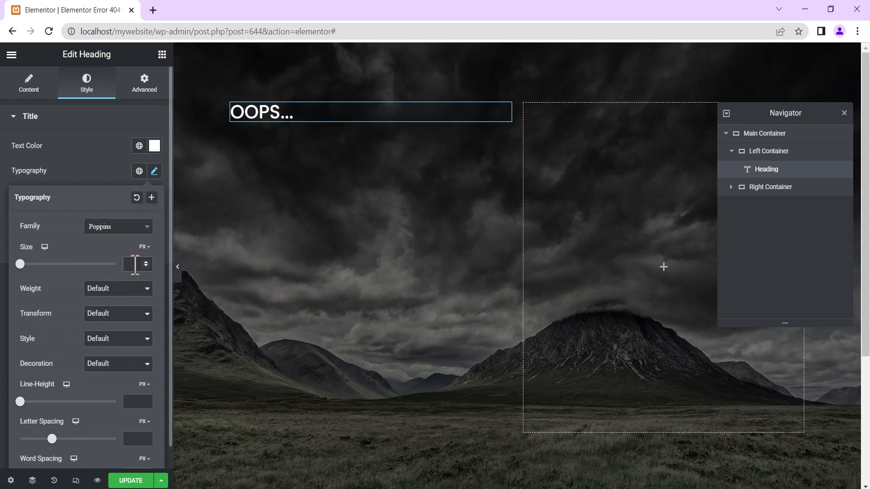
click(135, 264)
text(80)
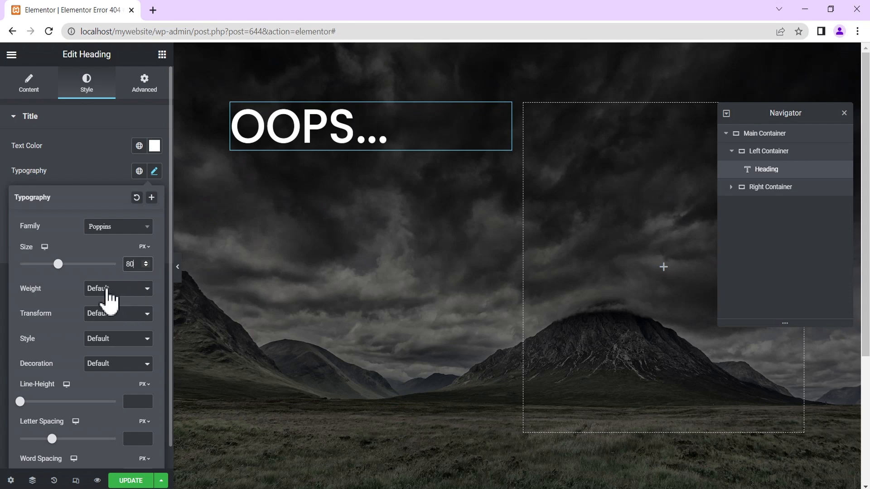
click(108, 290)
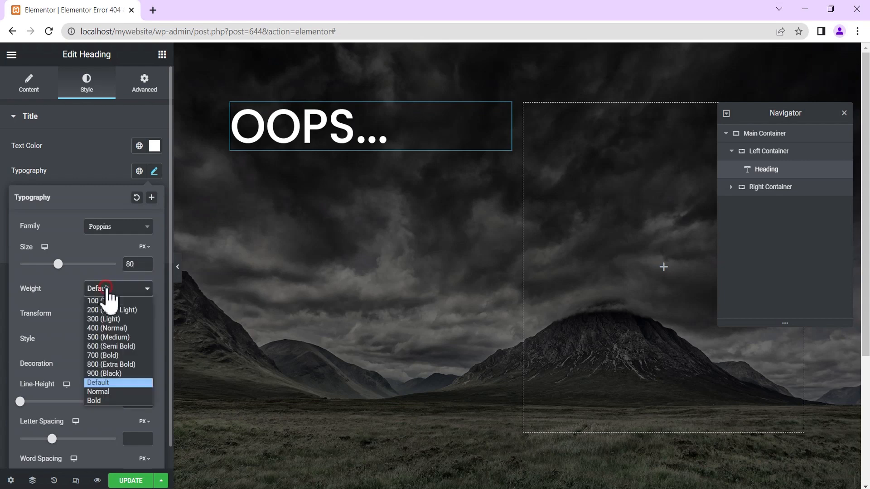
click(116, 347)
click(99, 167)
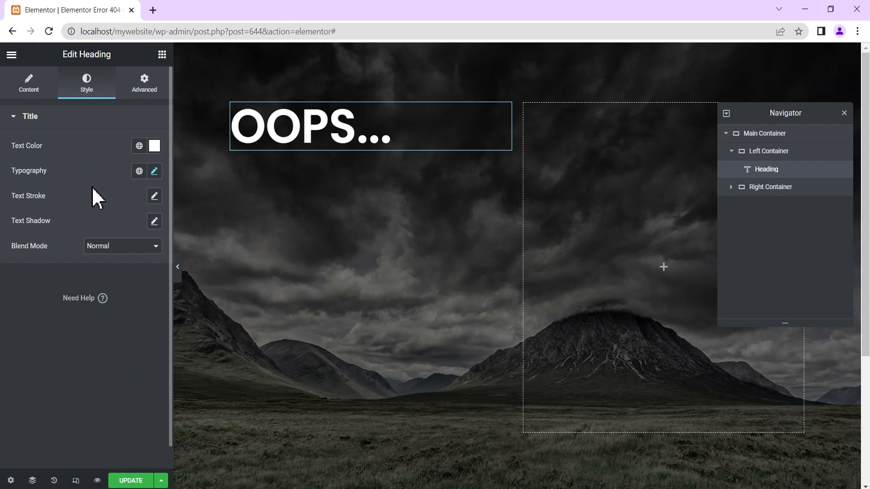
Add a second Heading widget below "OOPS..." in the Left Container with the title "Something went wrong"
click(162, 55)
scroll(47, 350, down, 5)
drag(47, 350, 338, 148)
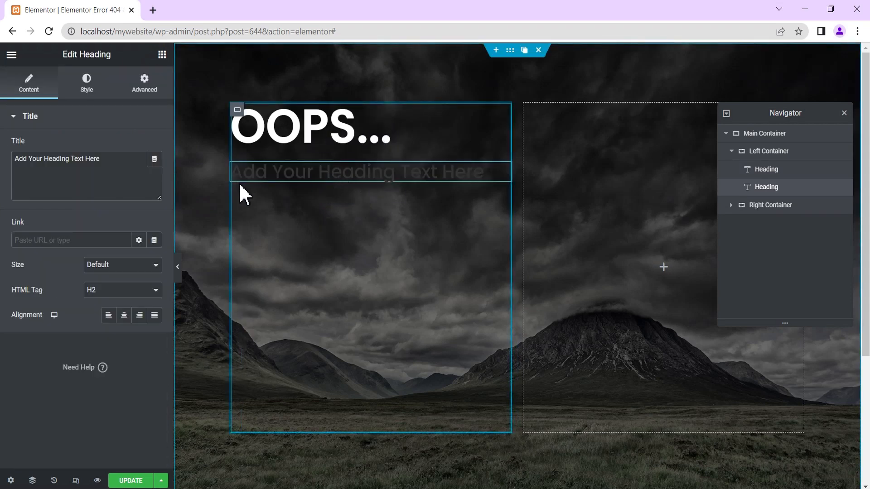
drag(114, 166, 2, 156)
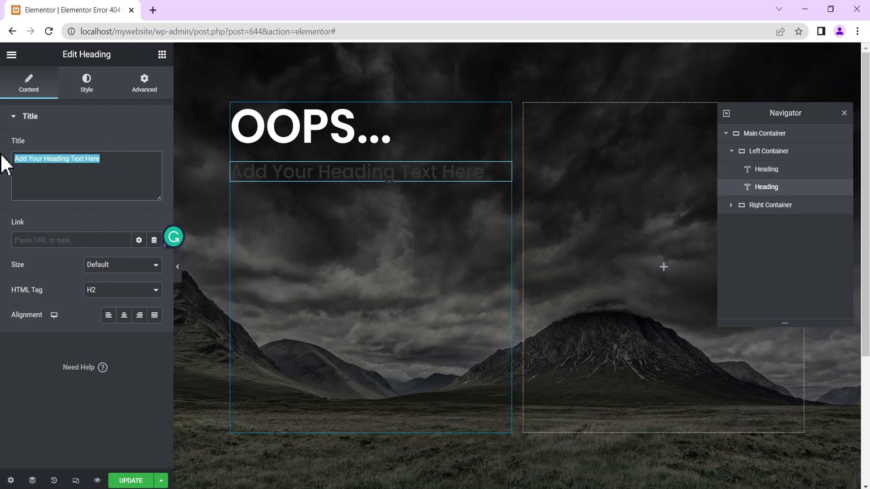
text(Some)
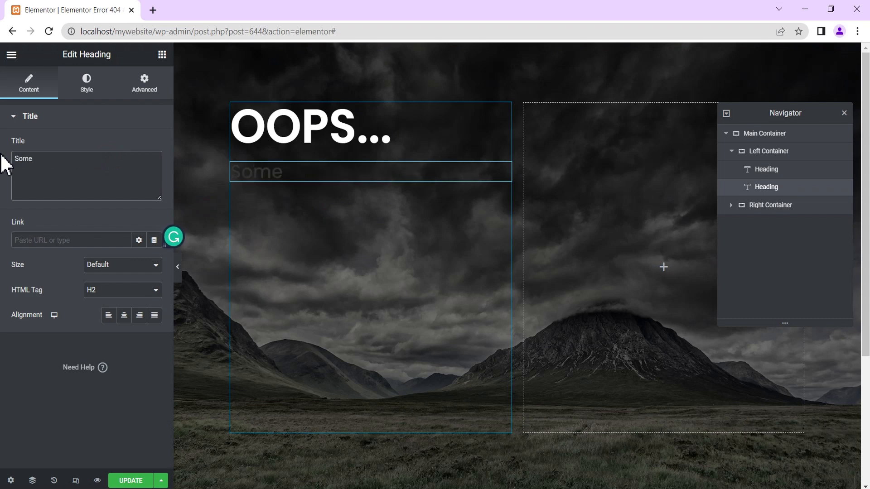
text(thing went wrong)
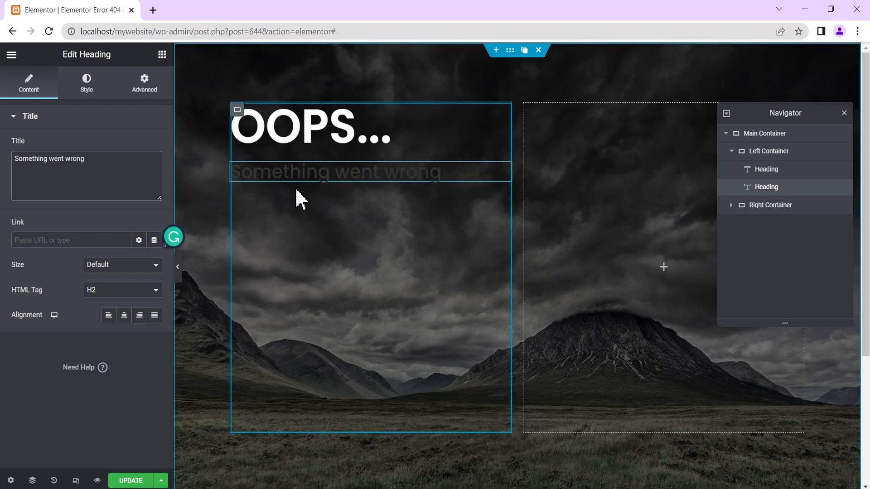
Set the text color of the "Something went wrong" heading to white
click(86, 86)
click(154, 145)
drag(89, 288, 5, 188)
click(63, 143)
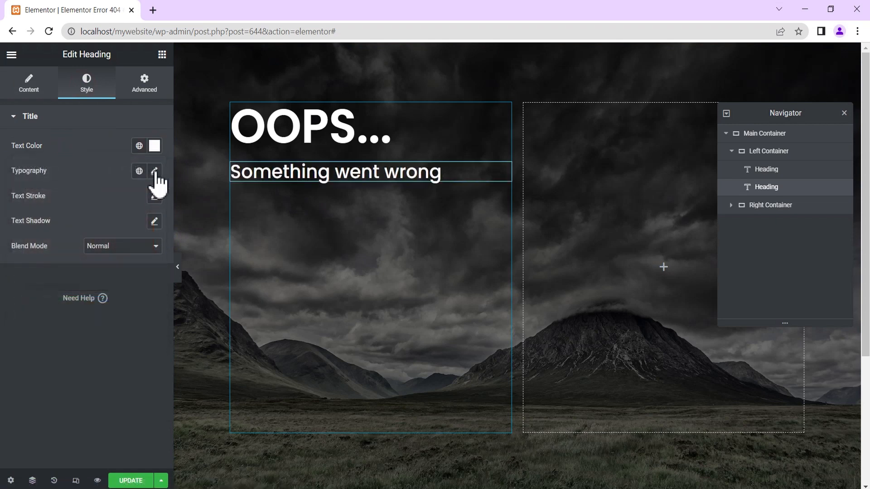
Set the "Something went wrong" heading's typography to the Poppins family at size 32 px
click(154, 170)
click(129, 221)
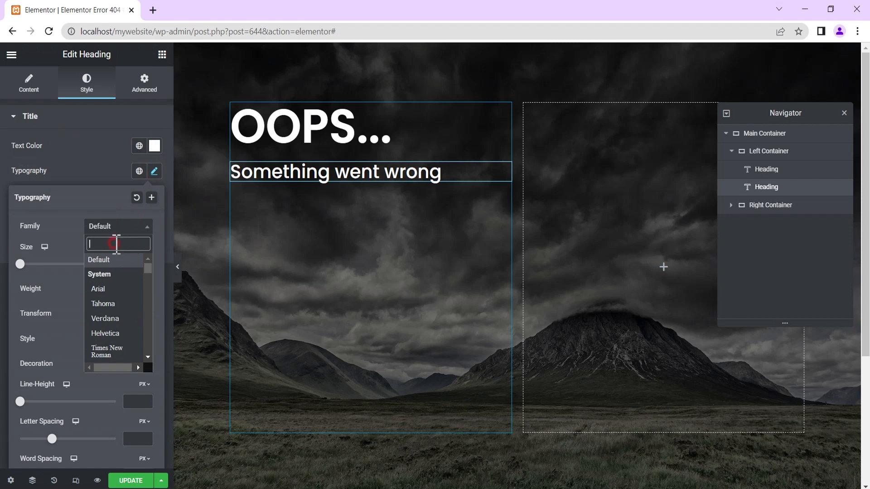
text(popl)
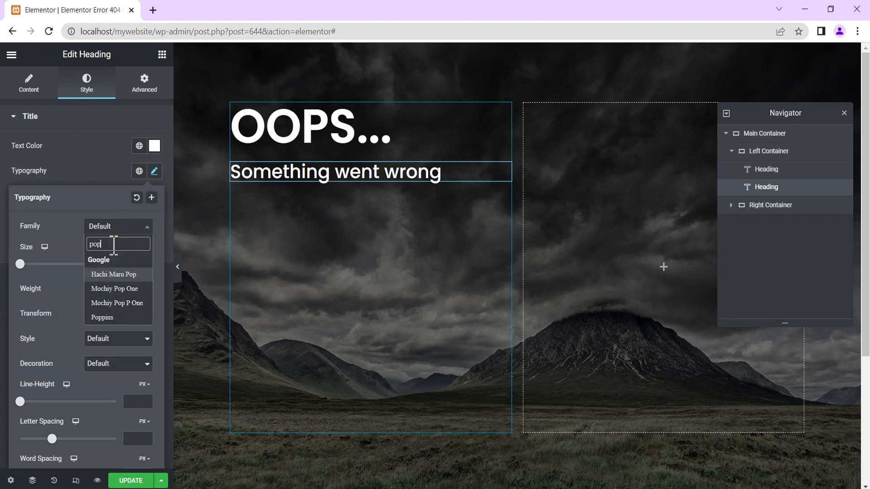
click(74, 148)
click(154, 171)
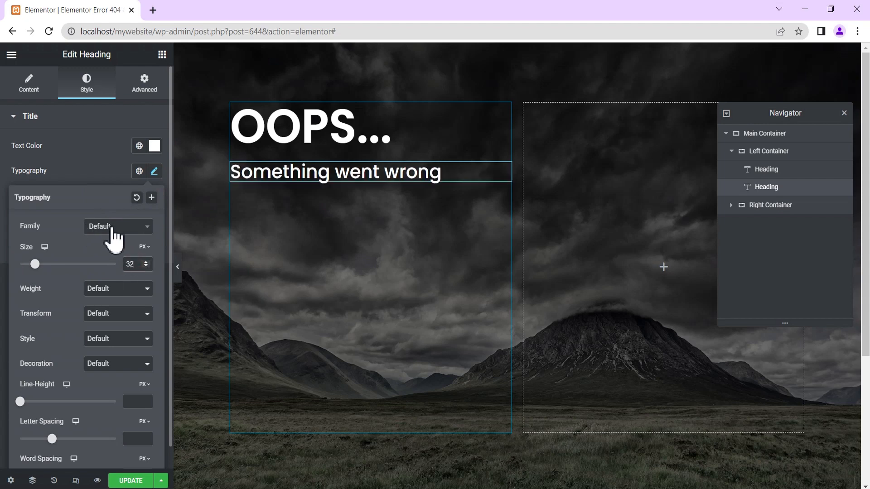
click(112, 229)
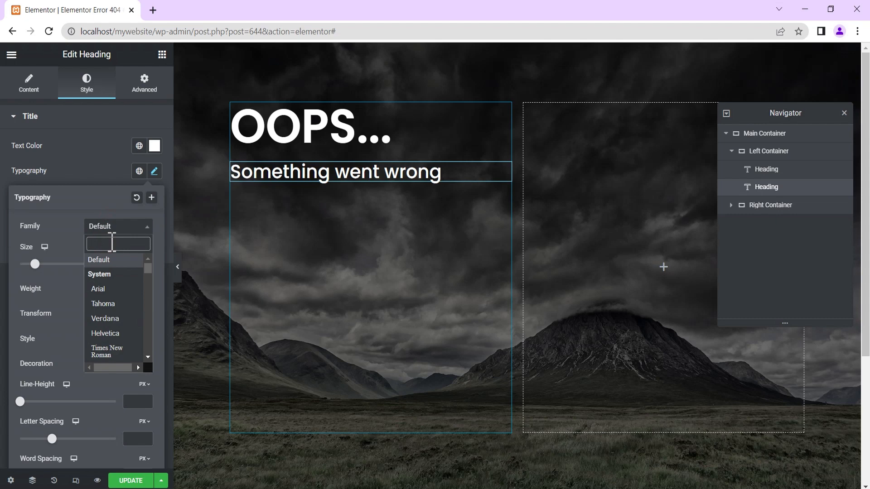
text(popp)
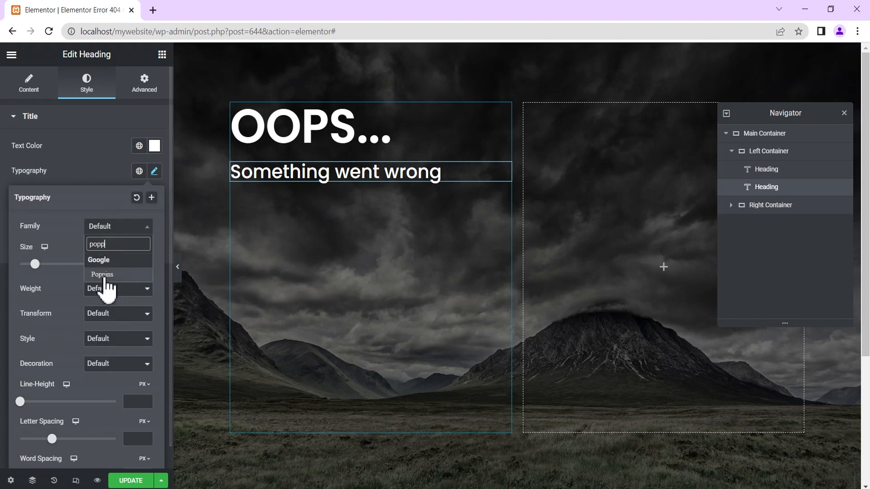
click(104, 274)
click(93, 160)
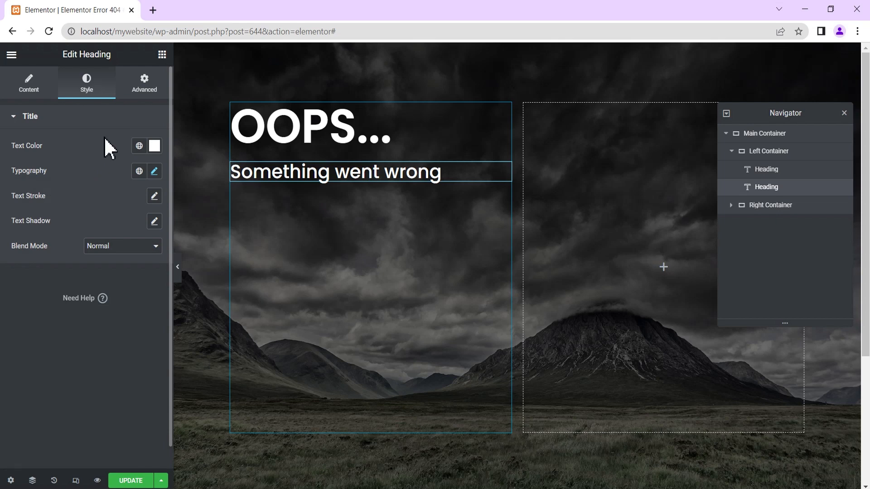
Add a third Heading widget below "Something went wrong" with the title "We couldn't find the page you are looking for"
click(161, 56)
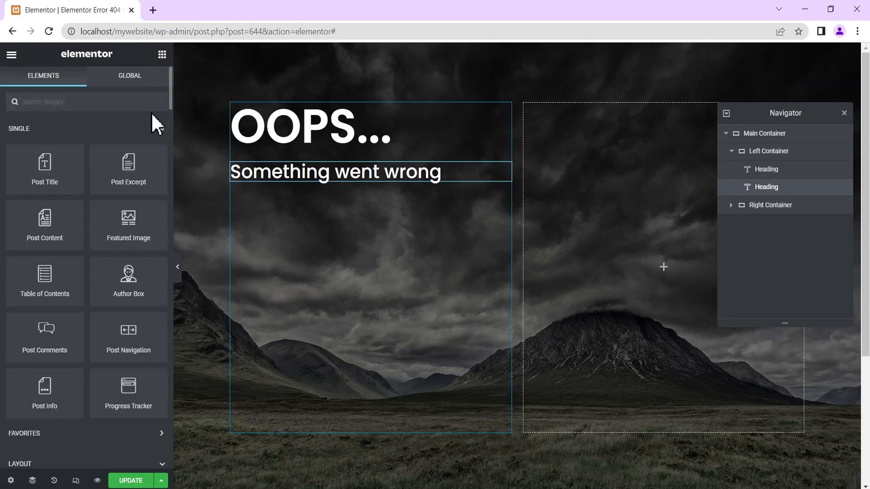
scroll(48, 402, down, 3)
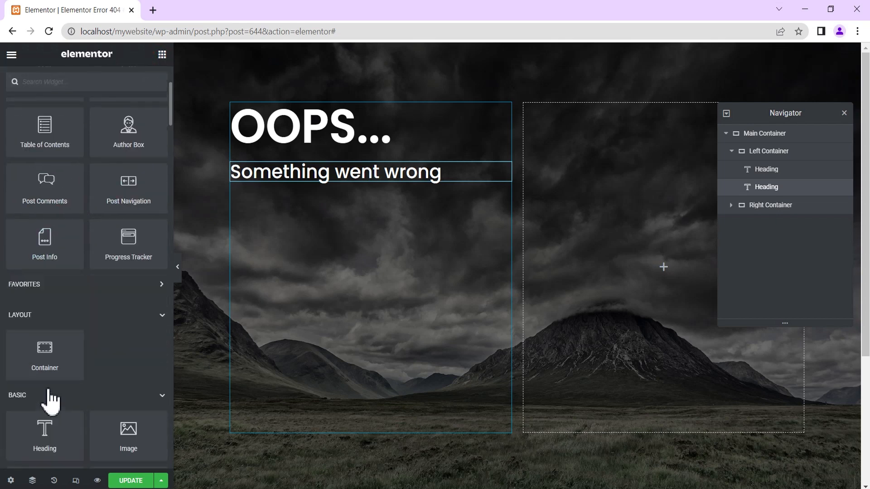
drag(33, 441, 355, 183)
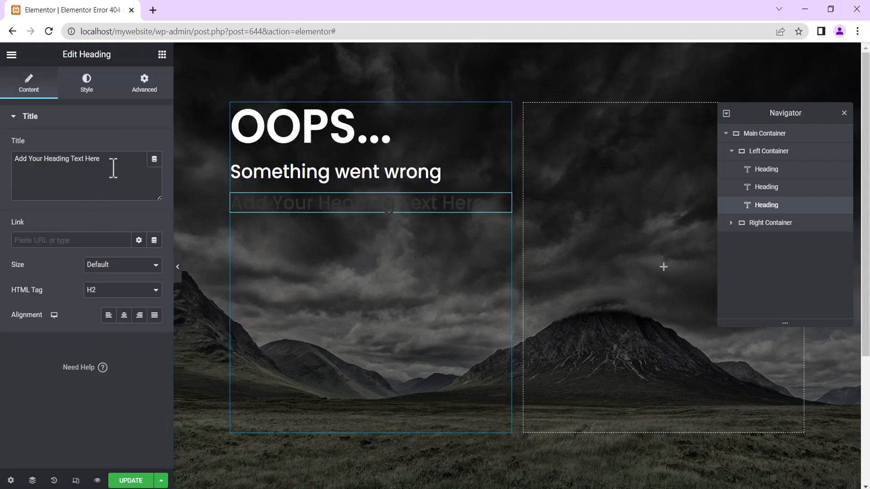
drag(109, 158, 2, 147)
text(We)
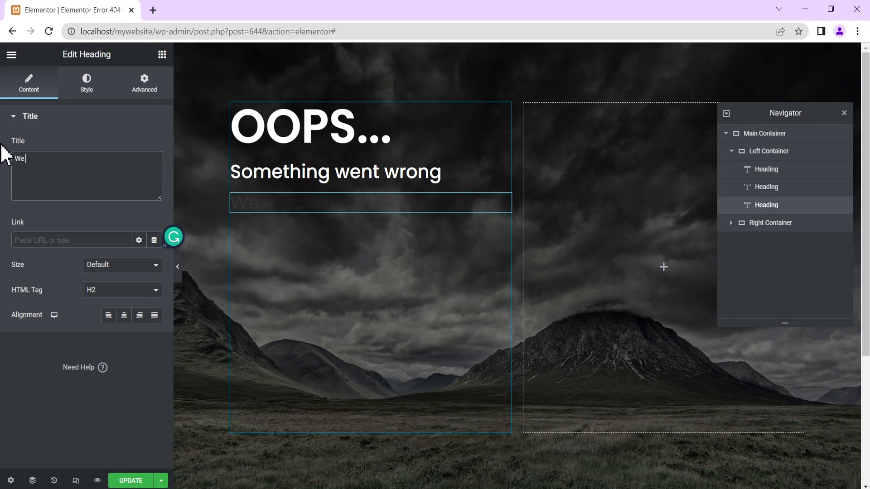
text( couldn't find)
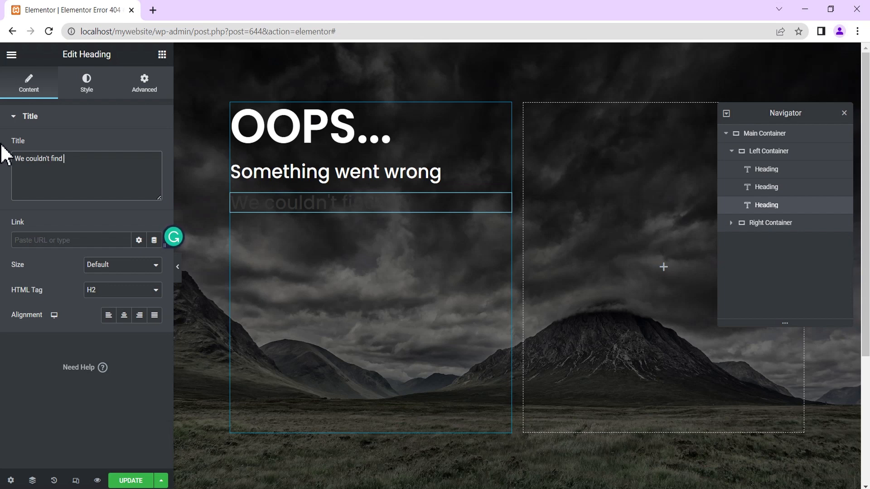
text(the page you)
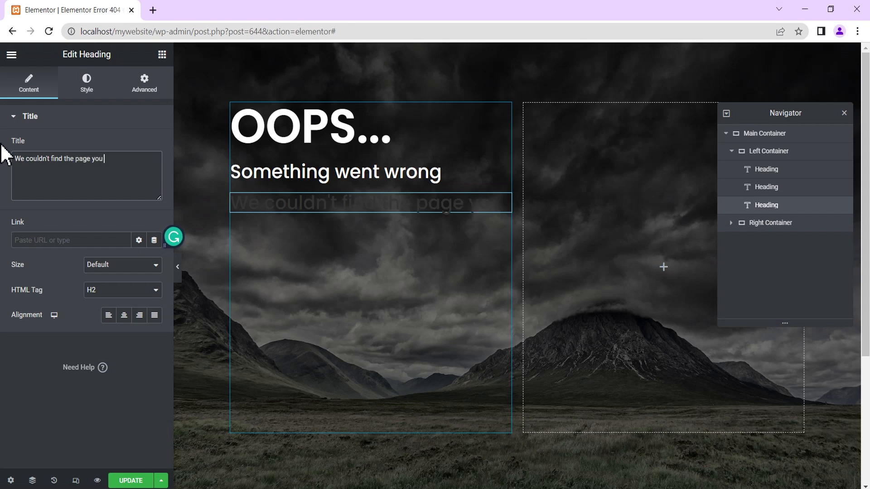
text( are looking )
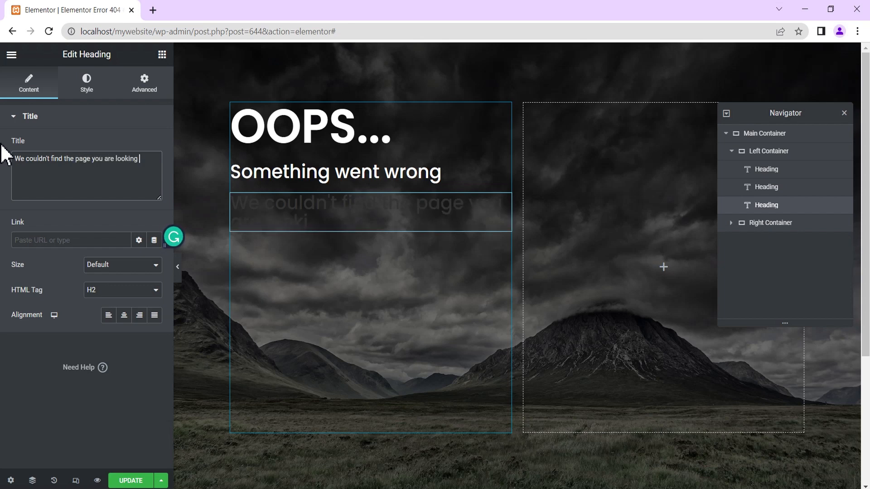
text(for)
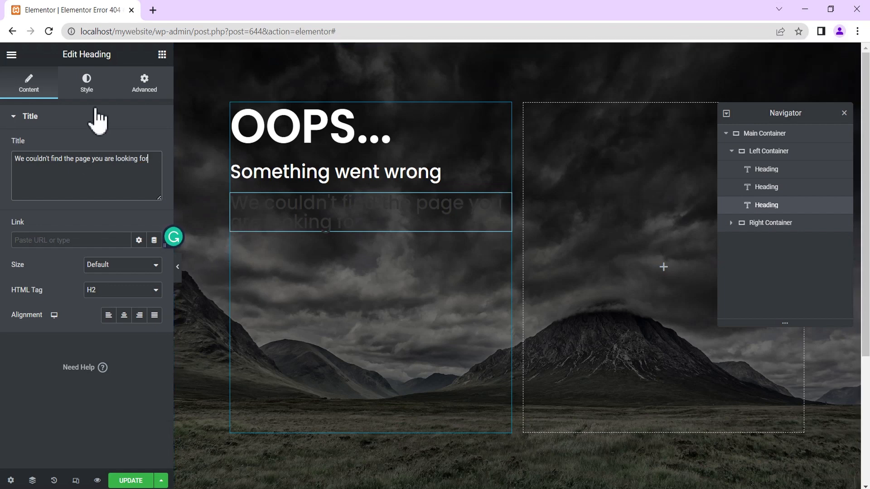
Set the text color of the "We couldn't find the page you are looking for" heading to white (#FFFFFF)
click(87, 84)
click(154, 147)
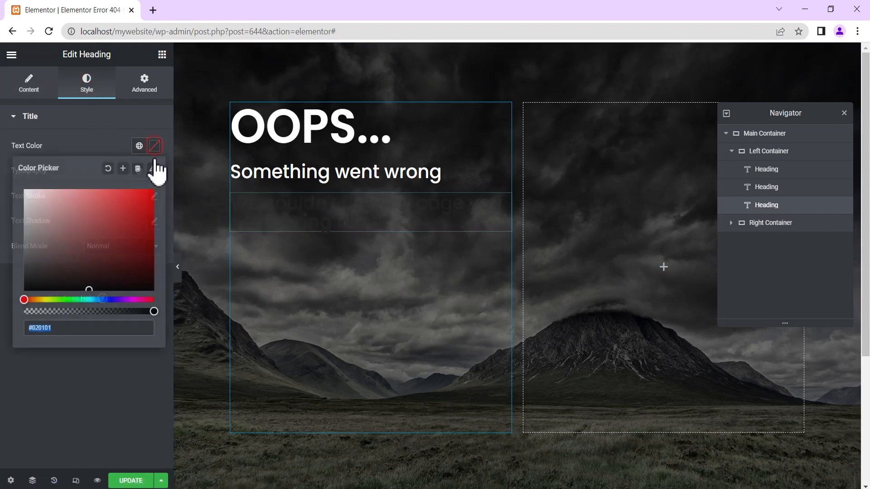
drag(87, 287, 9, 204)
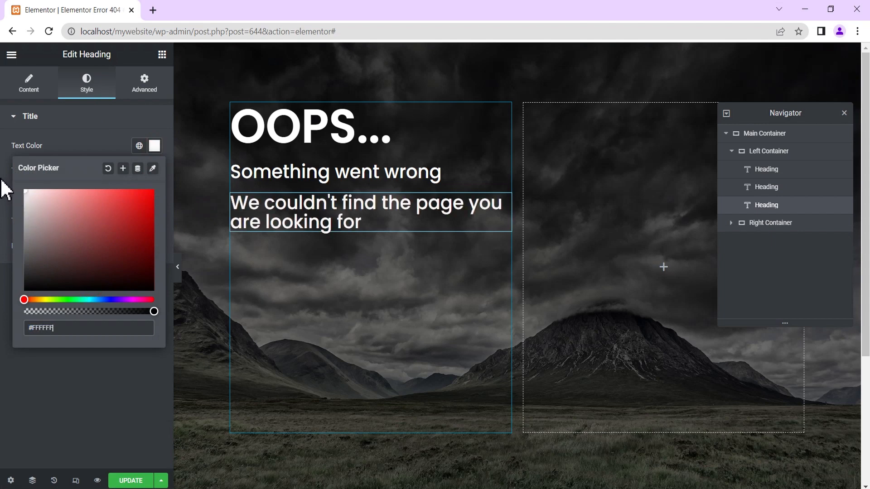
click(75, 139)
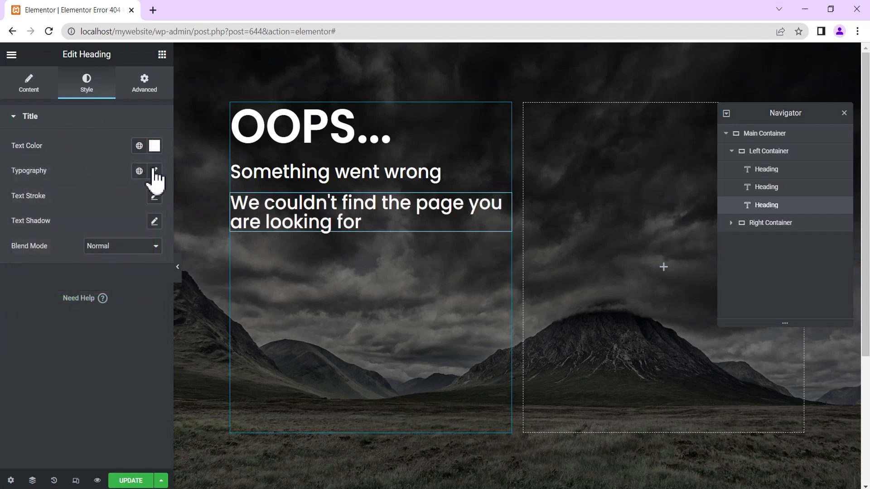
Set the typography of the "We couldn't find the page you are looking for" heading to the Poppins family at size 22 px
click(154, 172)
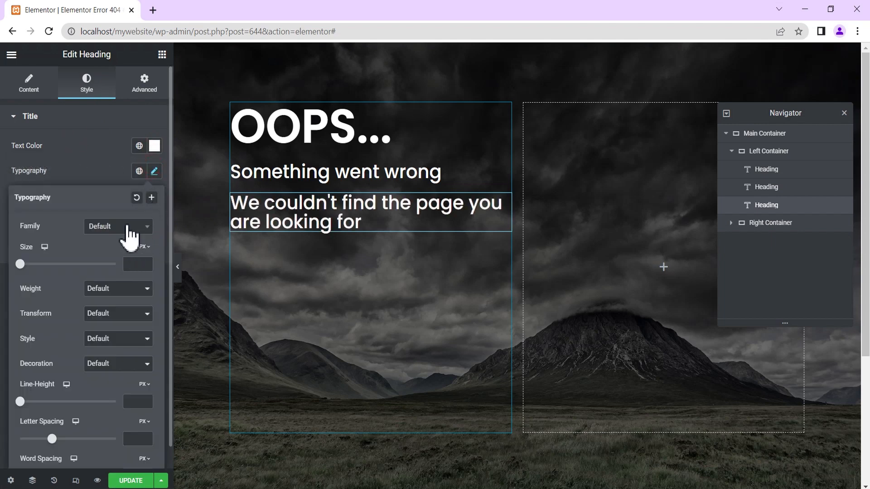
click(126, 226)
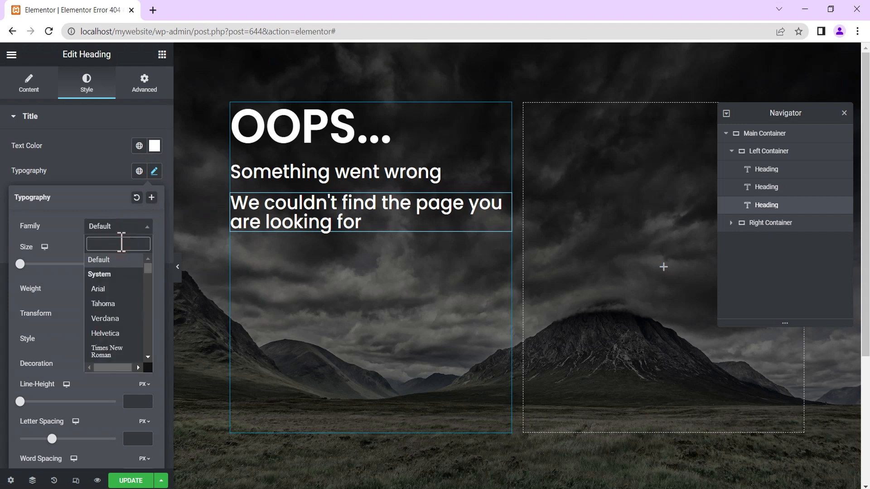
text(pop)
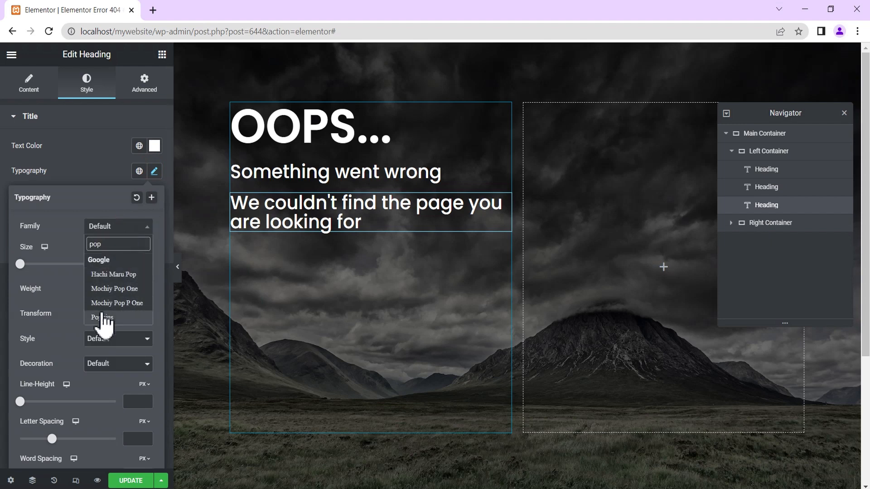
click(102, 318)
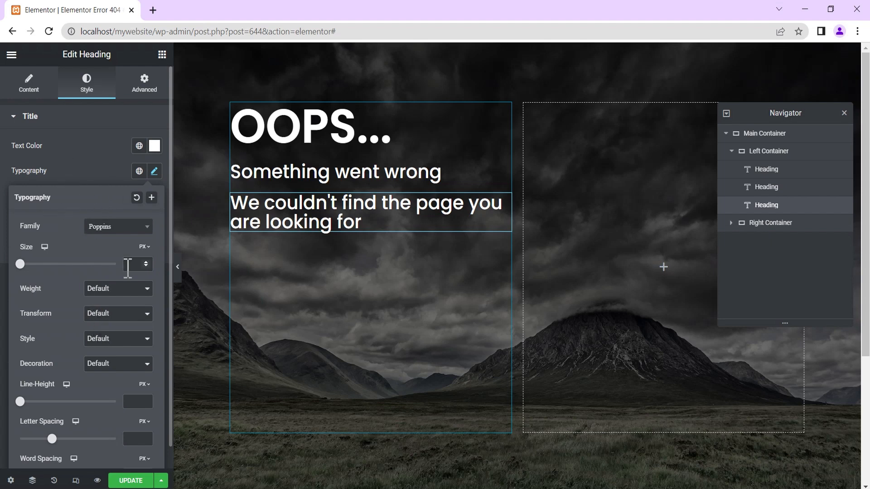
click(138, 263)
text(22)
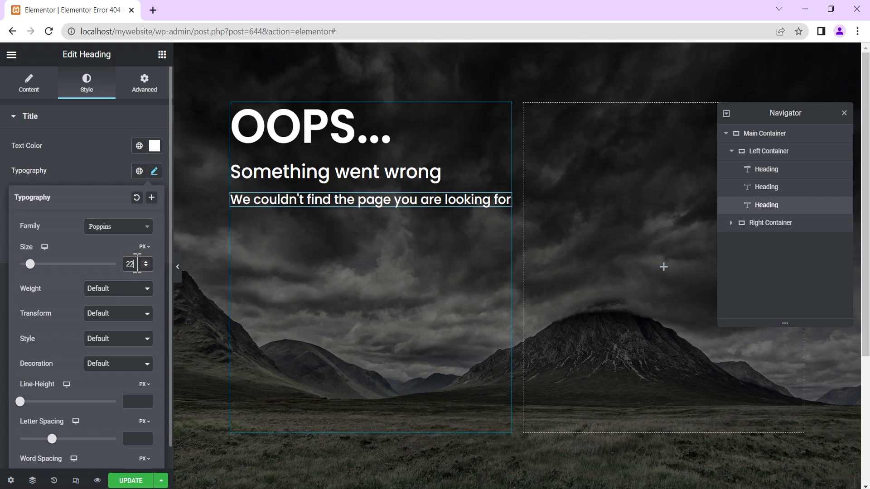
click(84, 155)
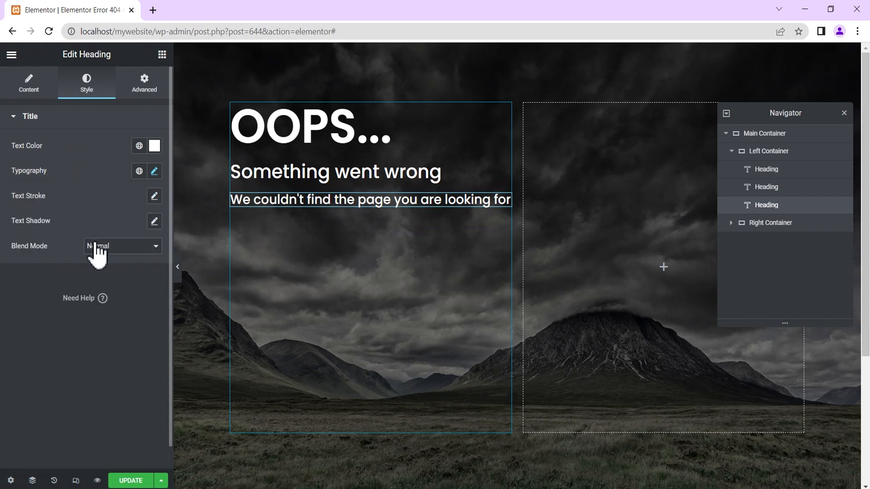
Add a Button widget below the third heading with the text "Return to hompage" and the size Medium
click(162, 54)
scroll(52, 402, down, 10)
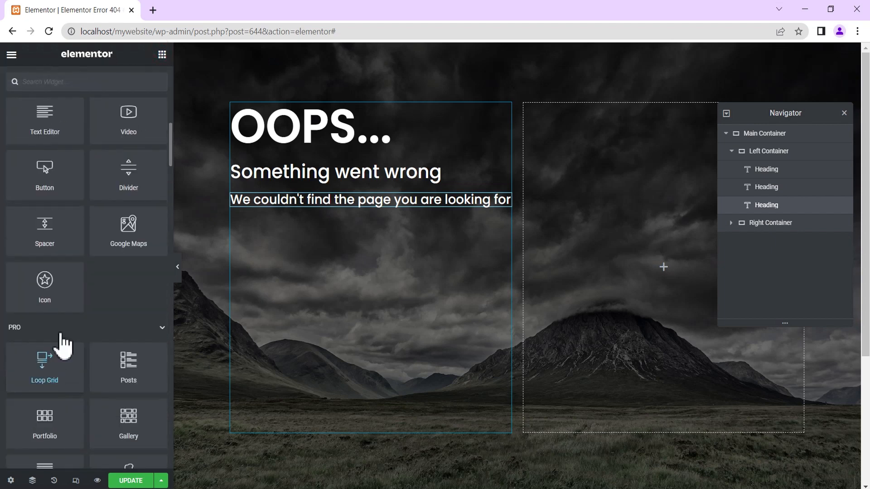
drag(40, 177, 379, 210)
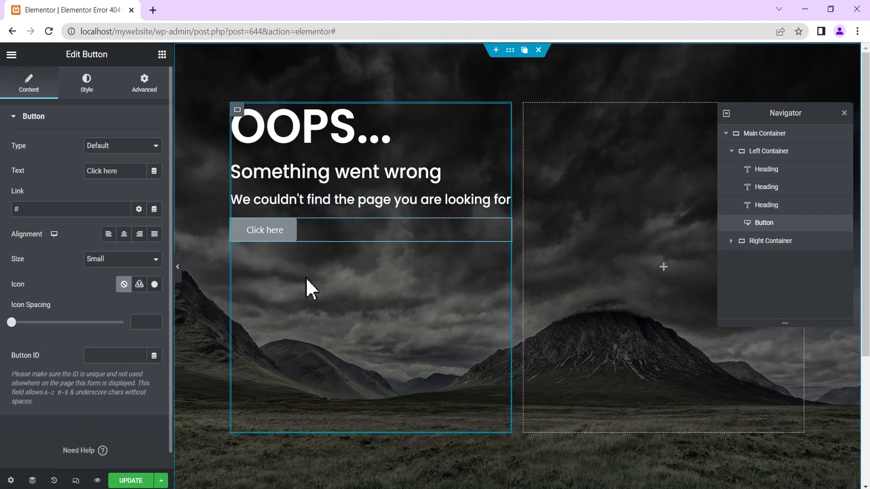
drag(123, 171, 36, 170)
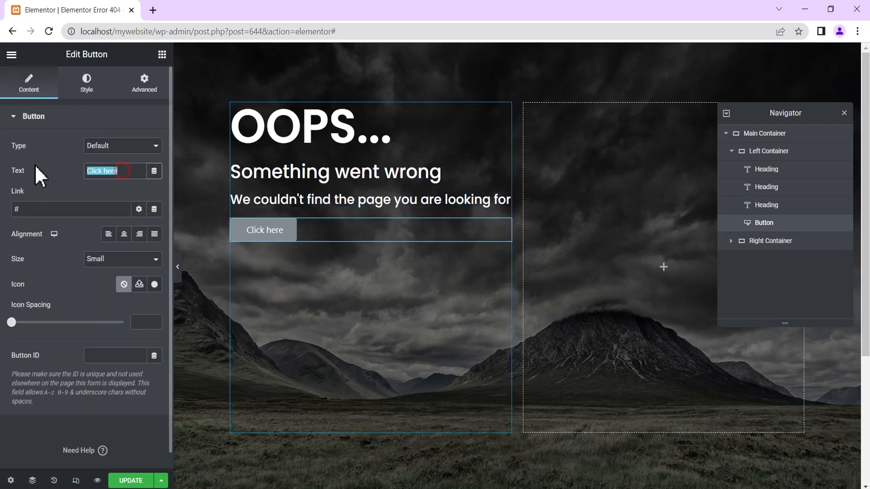
text(ret)
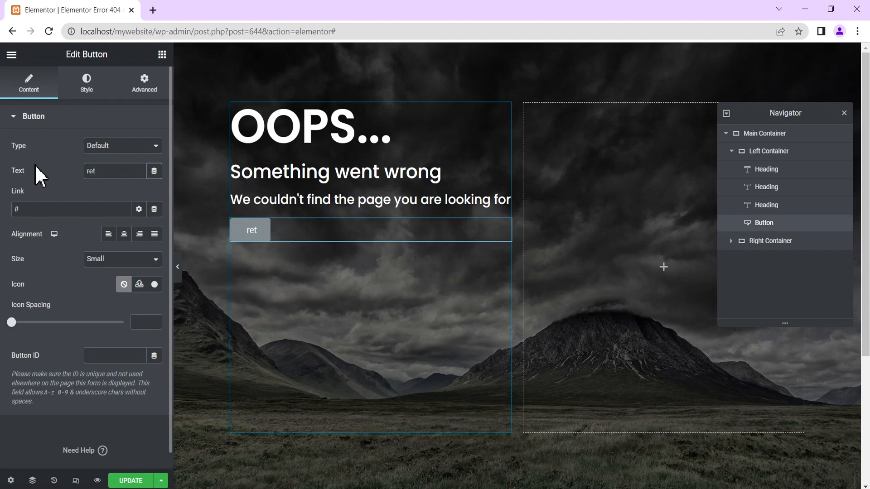
text(urn)
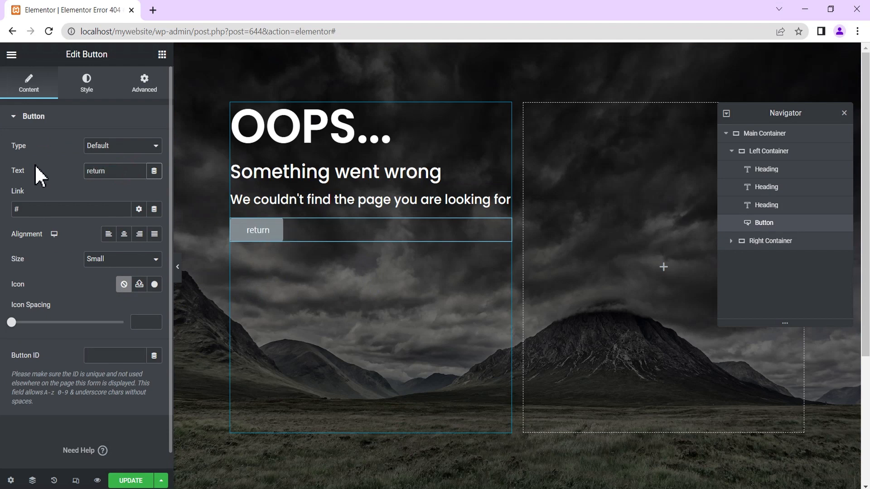
text( to ho)
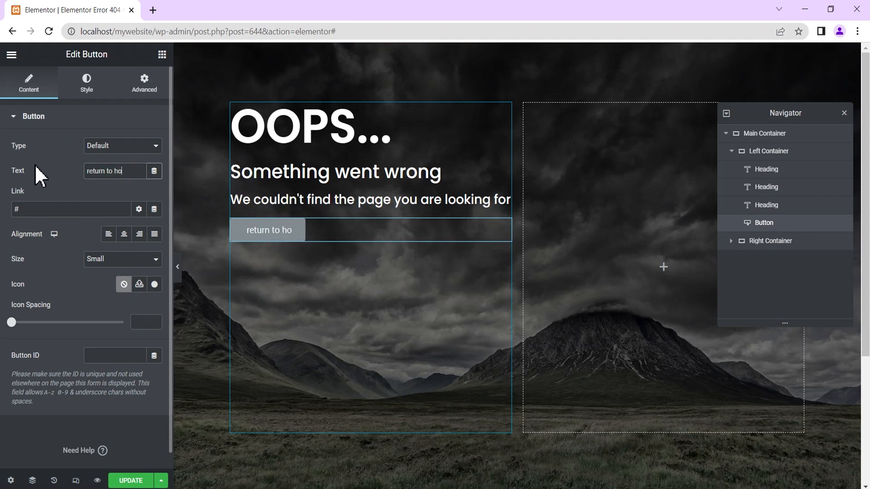
text(mpage)
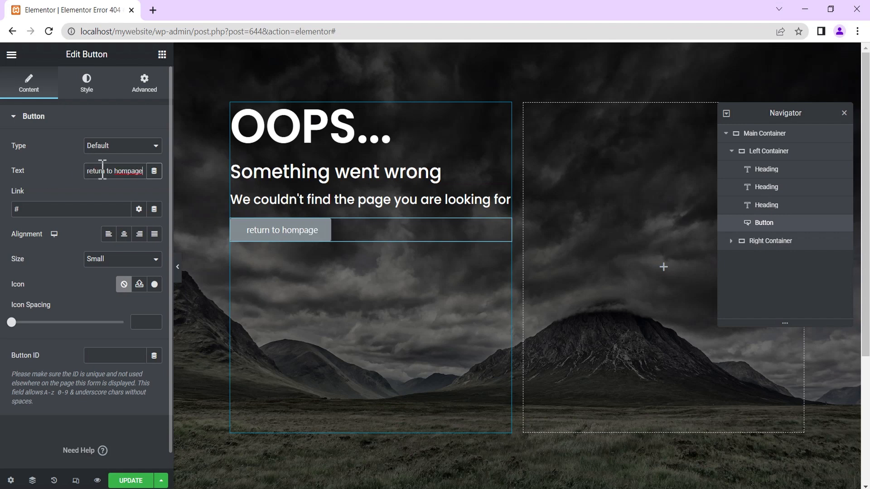
text(R)
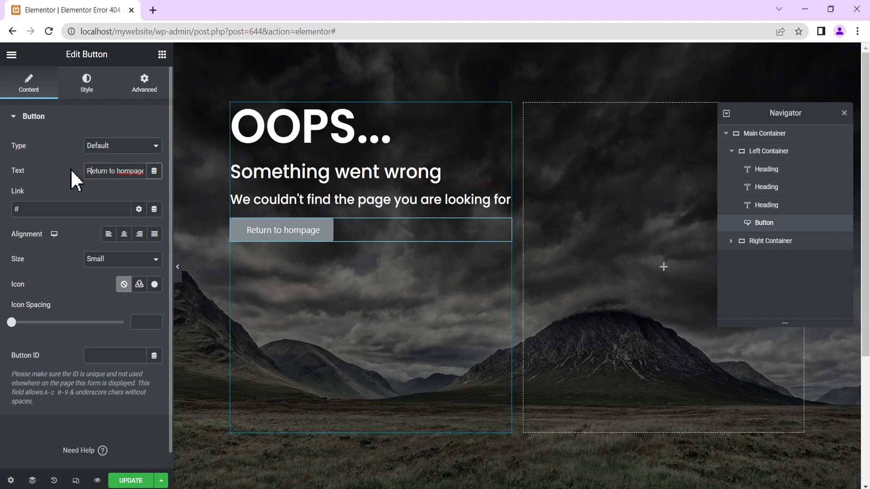
click(109, 262)
click(102, 291)
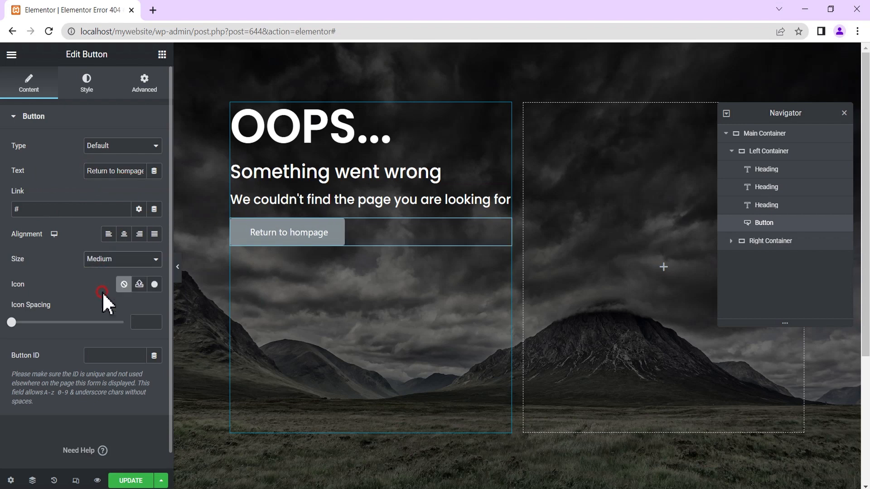
Set the text color of the "Return to hompage" button to white (#FFFFFF)
click(86, 85)
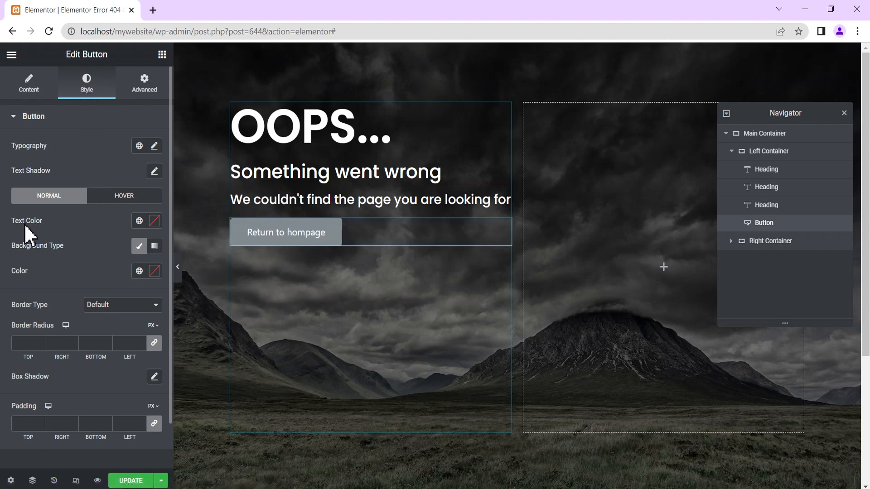
click(155, 220)
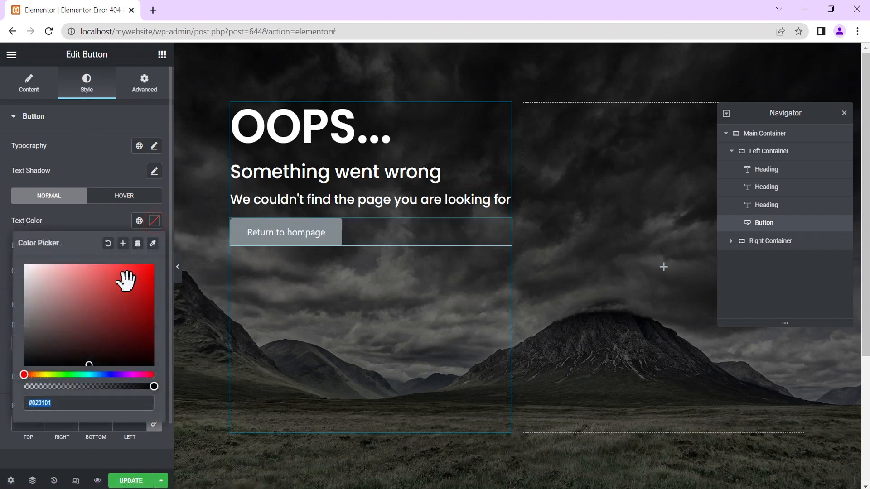
text(#FFFFFF)
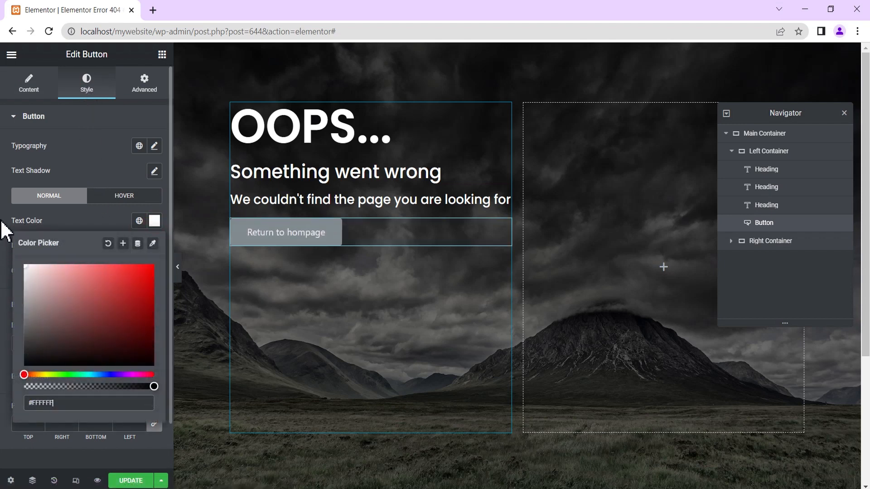
click(79, 221)
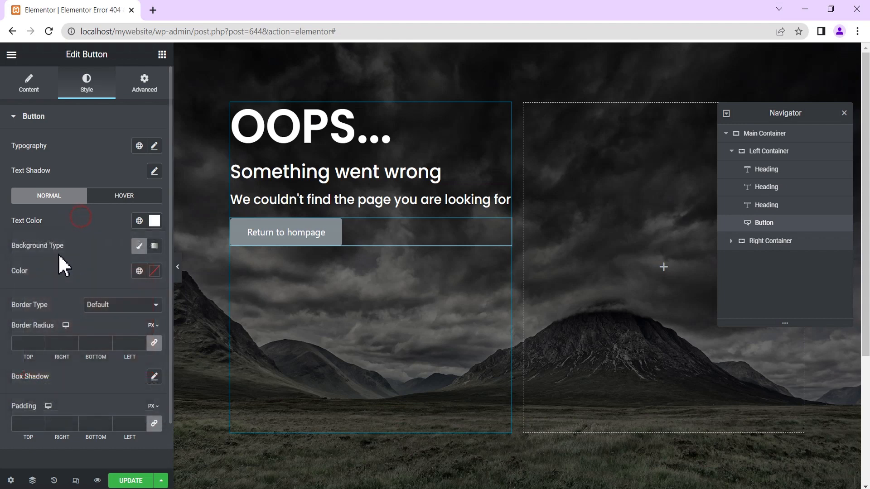
Set the button's normal background color to red (ff0000) and preview the page at full width
click(154, 274)
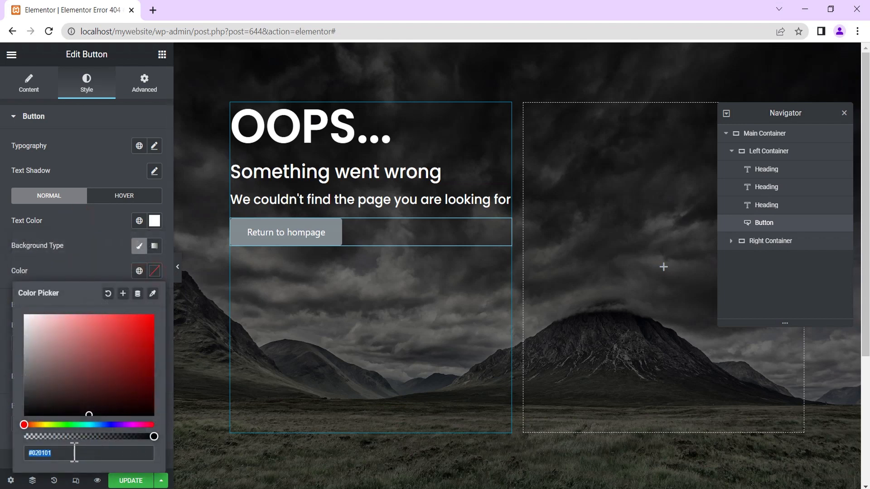
text(#ff)
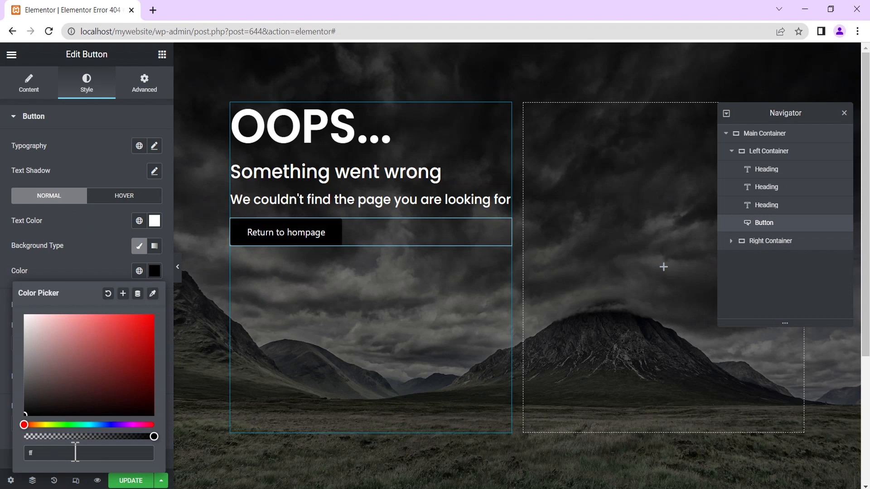
text(0000)
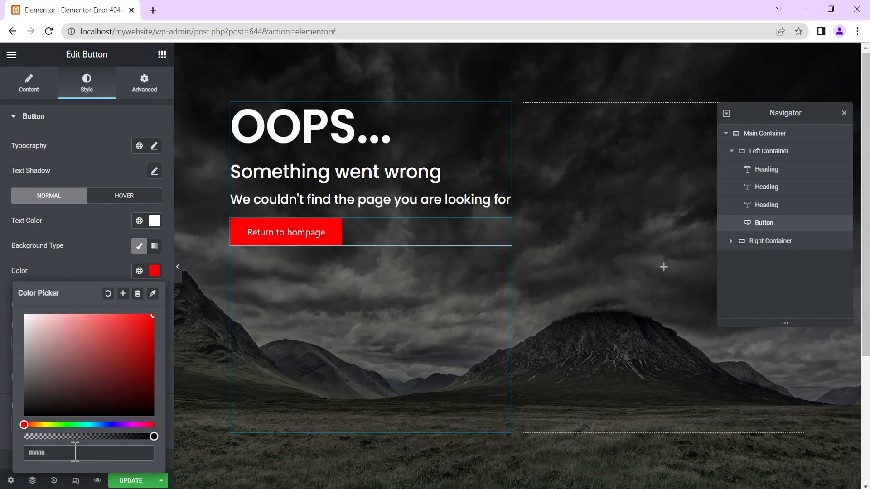
click(90, 249)
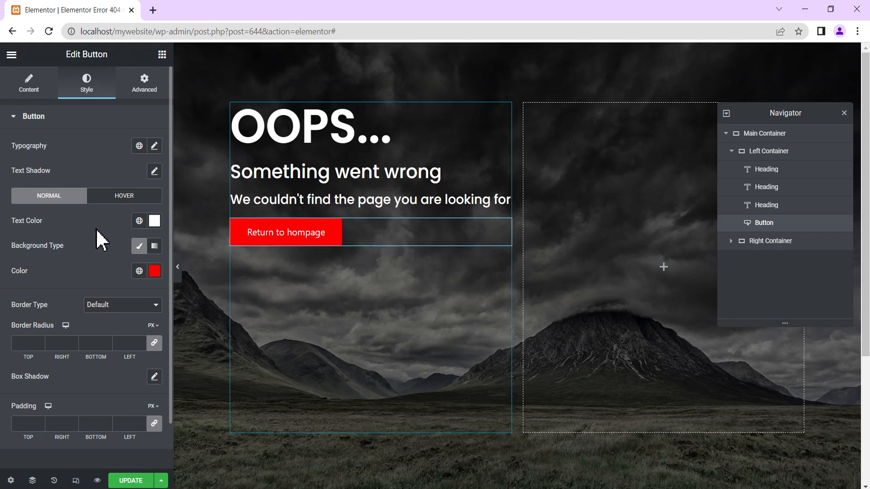
scroll(96, 228, down, 1)
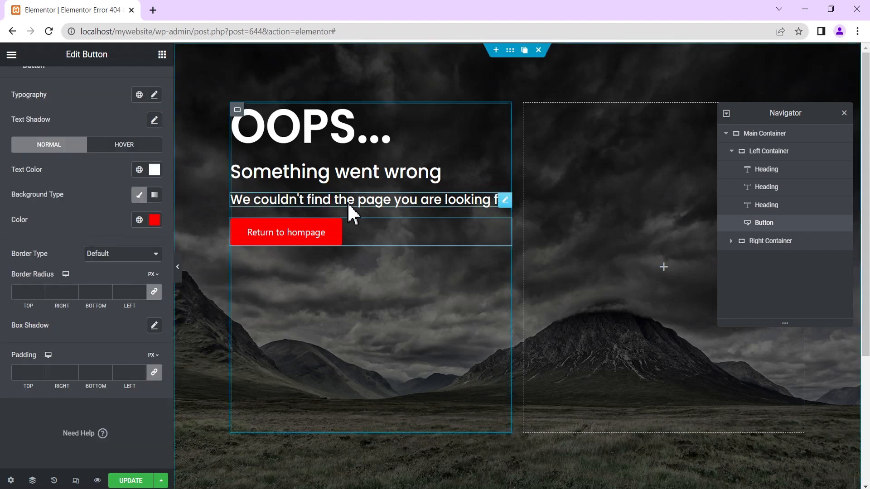
click(177, 269)
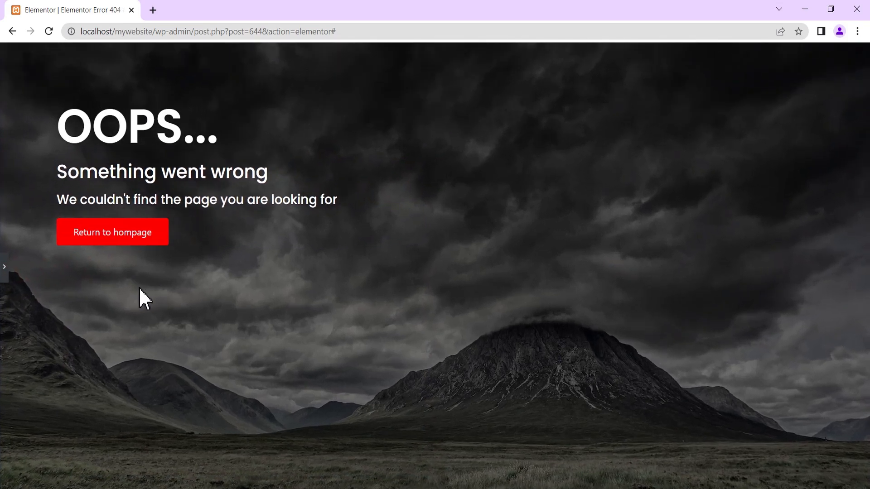
click(4, 277)
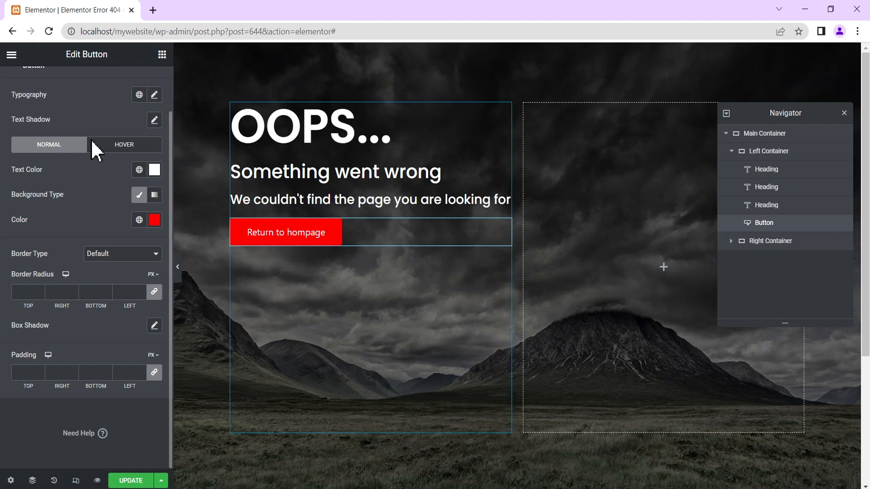
Unlink the button's padding values, set only the top padding to 20 px, and preview the page at full width
scroll(122, 138, up, 1)
click(146, 86)
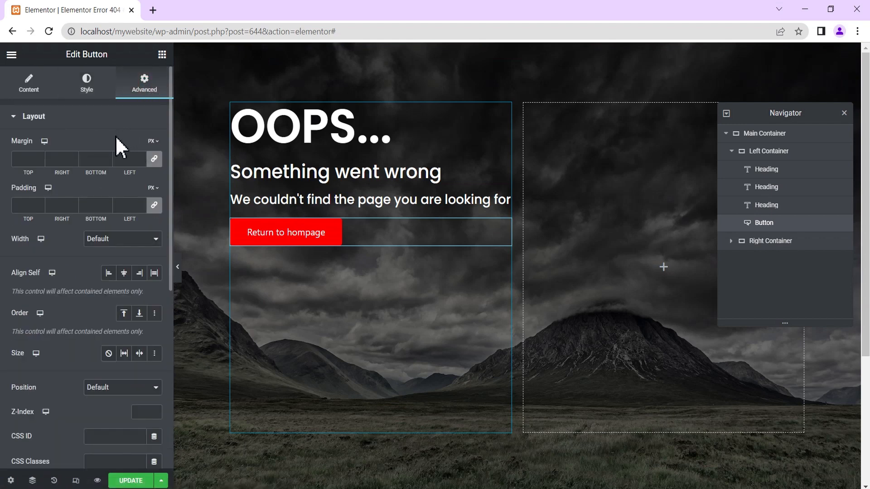
click(155, 205)
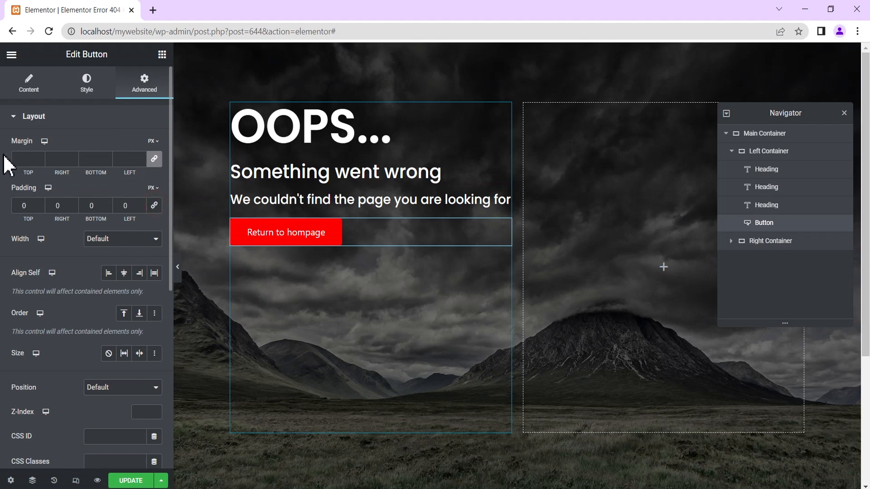
double_click(20, 205)
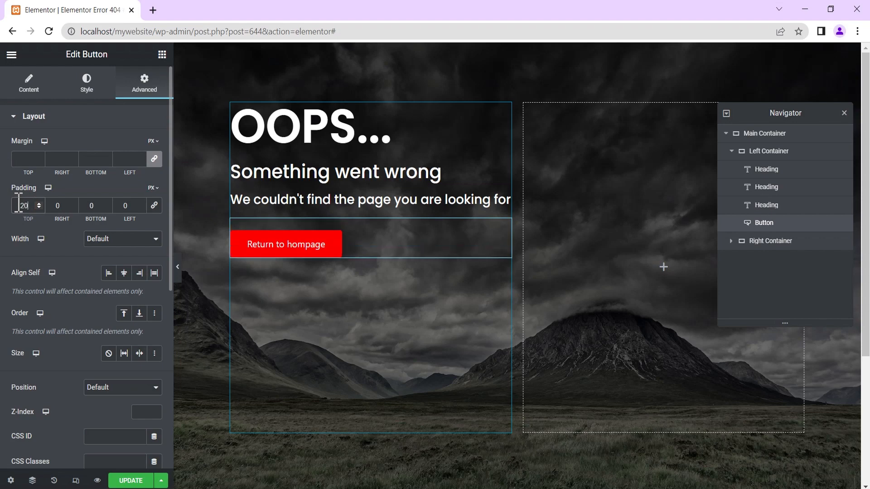
text(20)
click(178, 270)
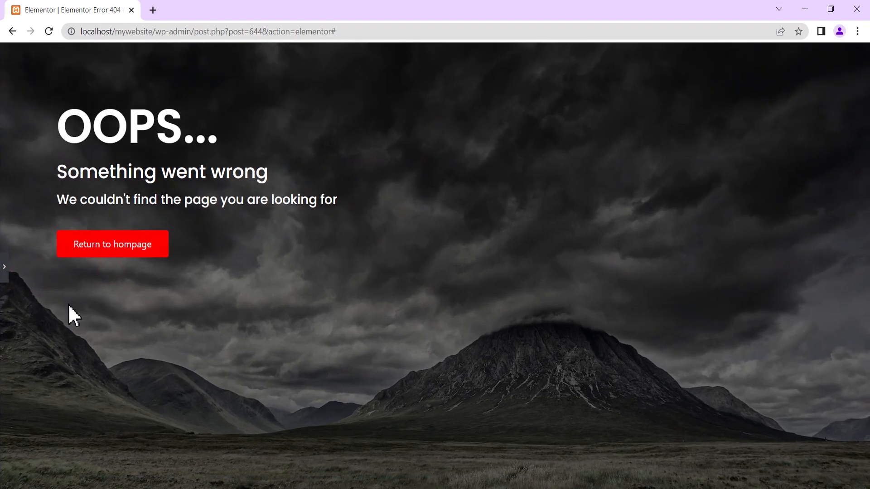
click(5, 274)
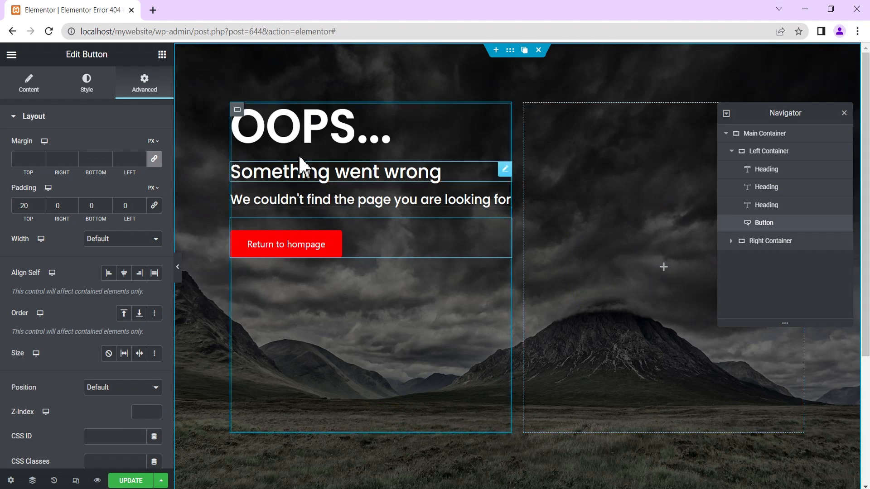
Add a Heading widget to the Right Container with the title "404"
click(161, 55)
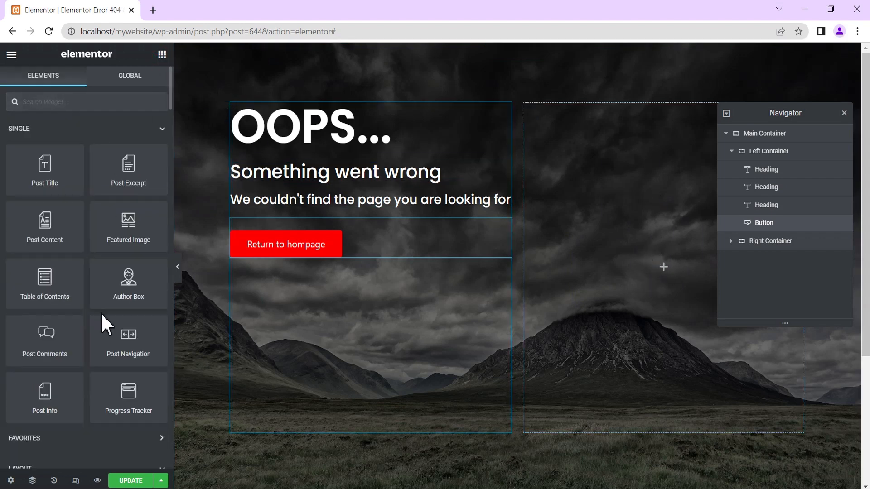
scroll(81, 342, down, 5)
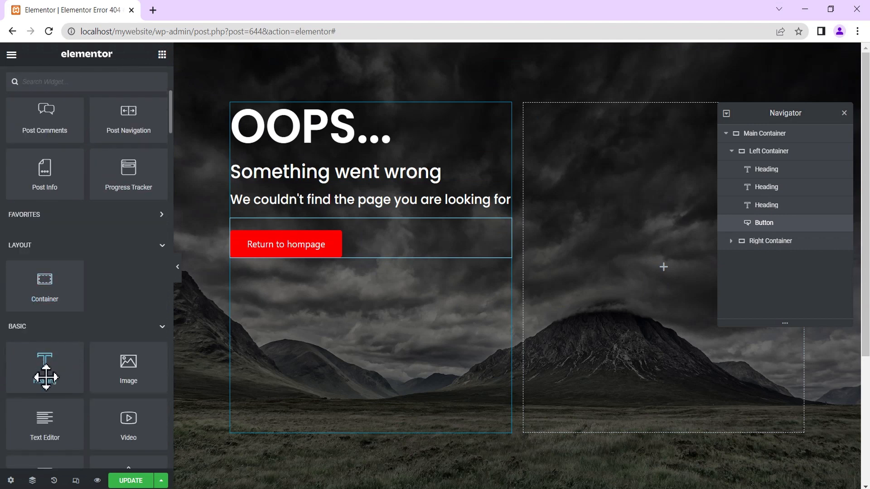
drag(43, 376, 651, 268)
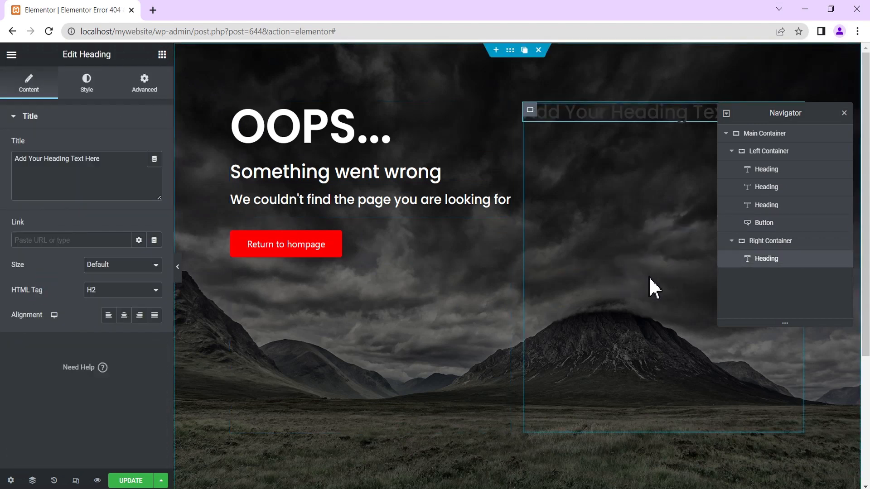
click(117, 162)
drag(117, 162, 2, 155)
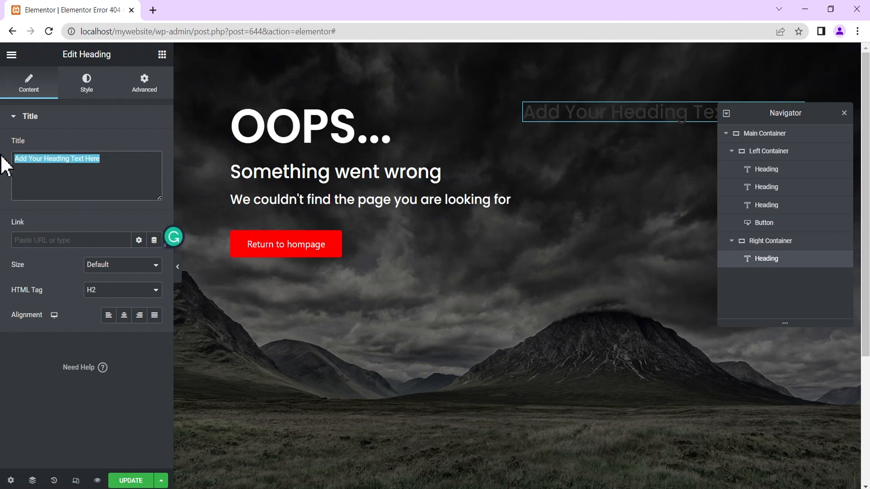
text(404)
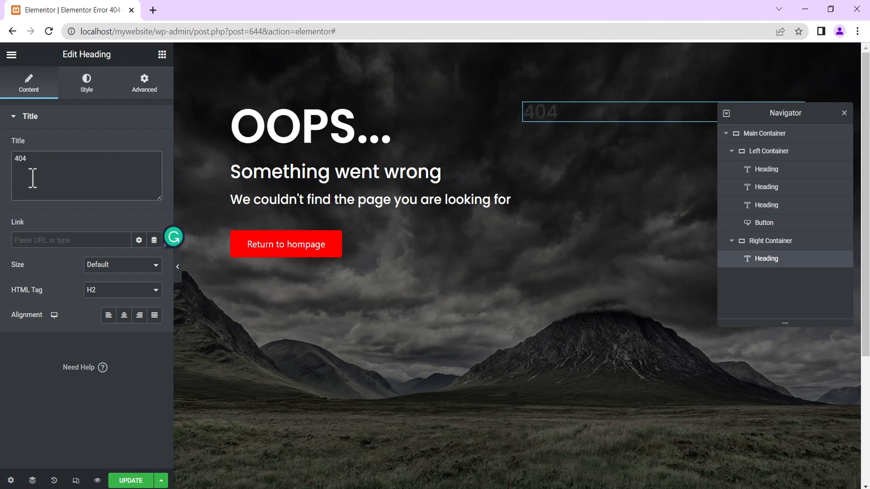
Set the text color of the "404" heading to white
click(86, 89)
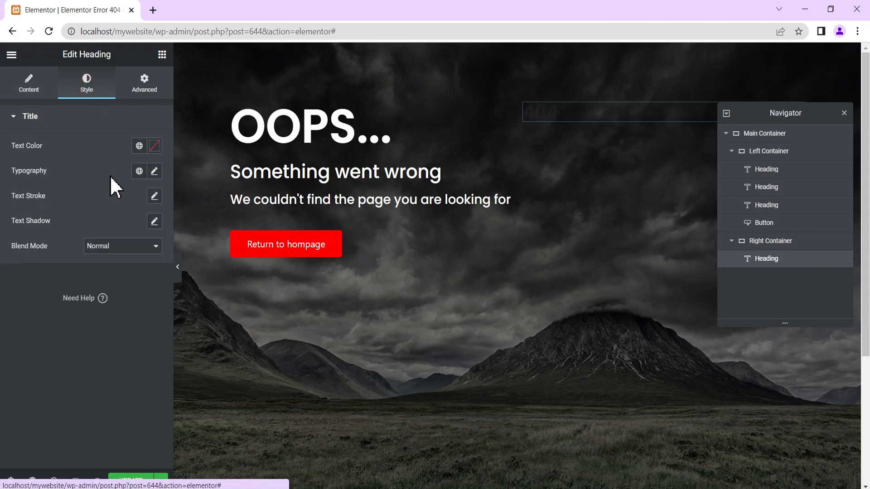
click(155, 146)
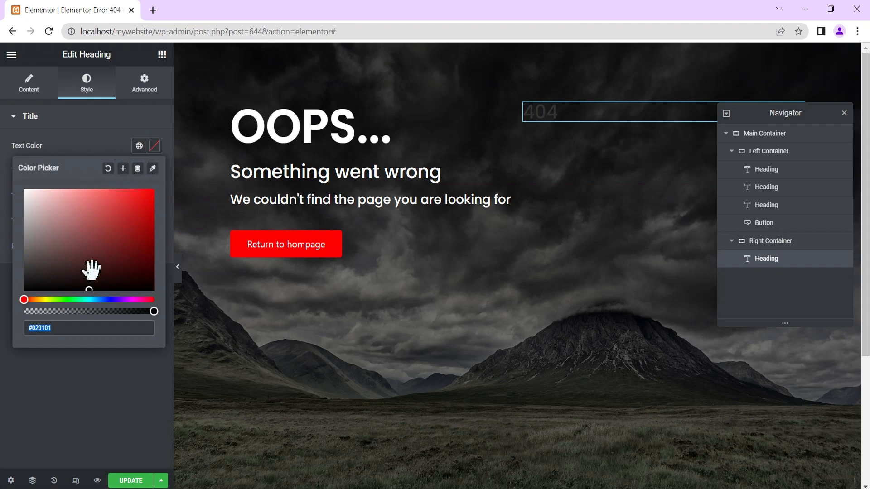
drag(91, 294, 14, 196)
drag(89, 288, 8, 184)
click(66, 138)
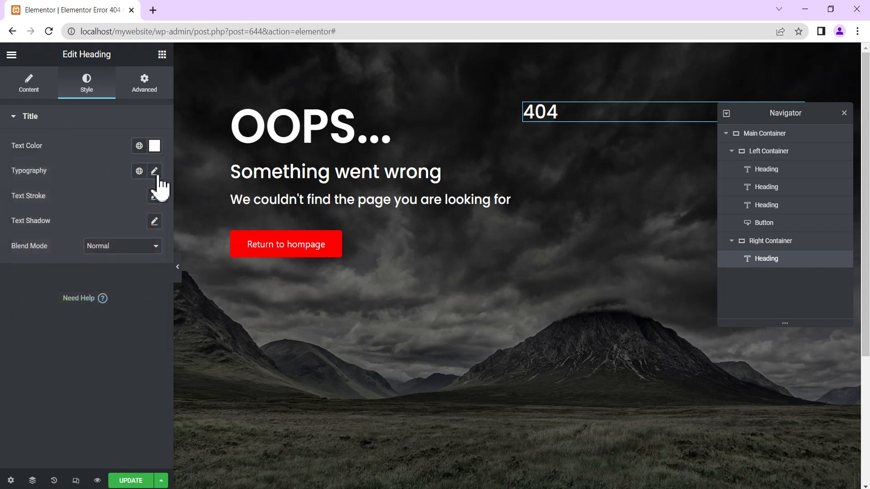
Set the "404" heading's typography to the Archivo font family, size 350 px and weight 900 (Black)
click(154, 172)
click(112, 227)
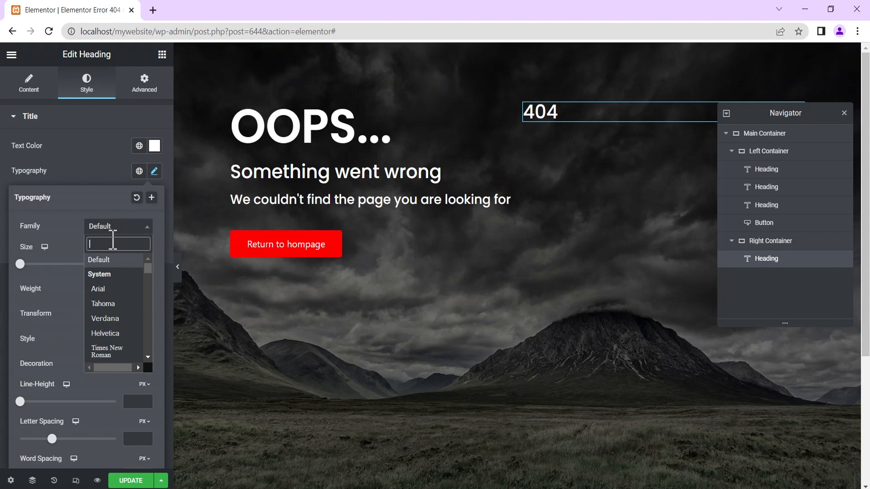
text(Arch)
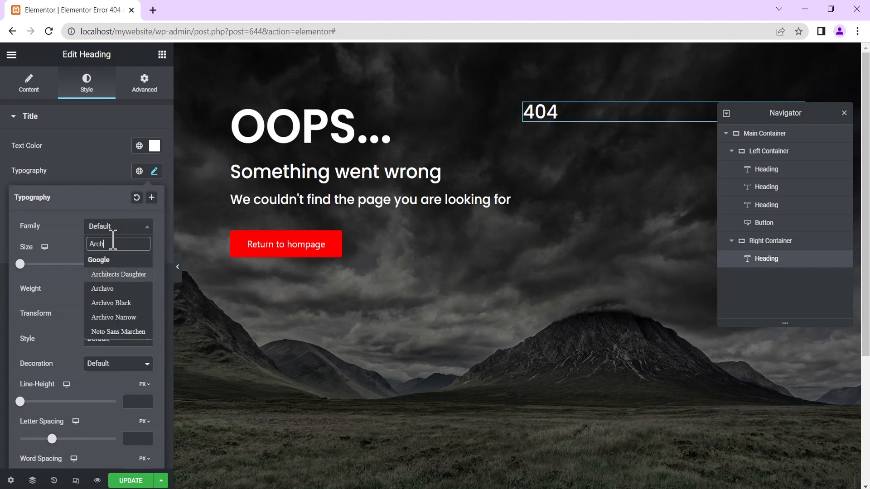
text(i)
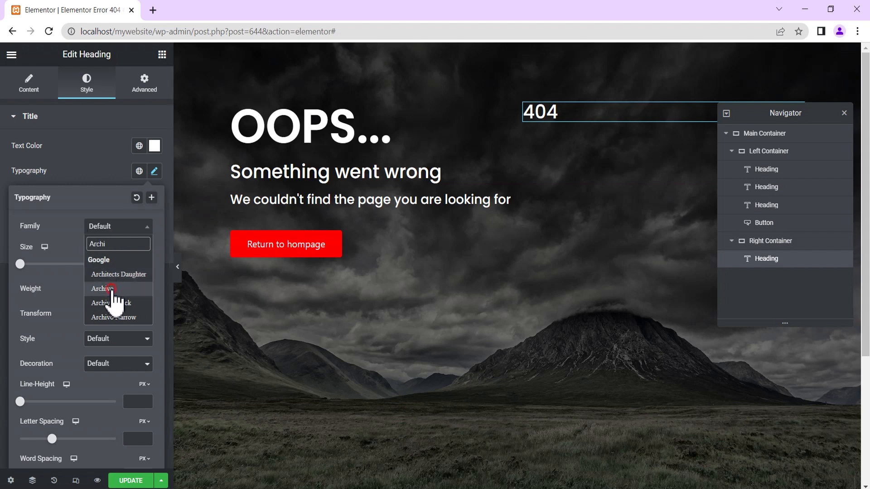
click(103, 289)
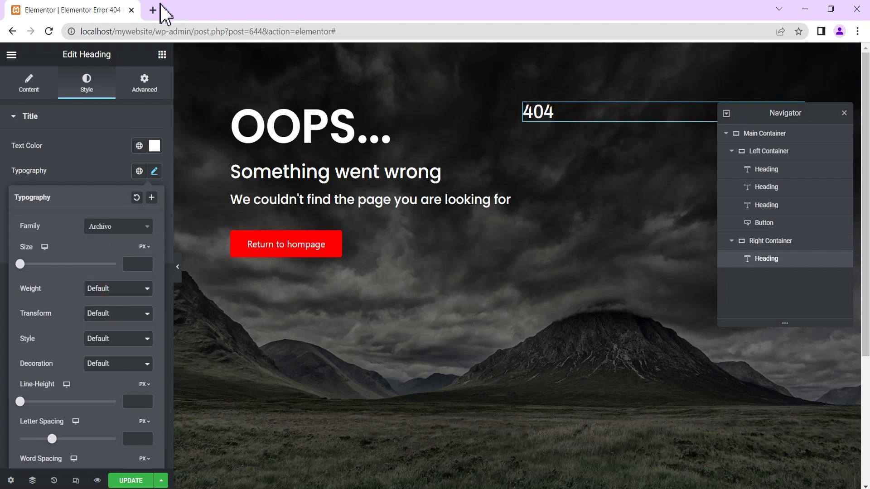
click(136, 265)
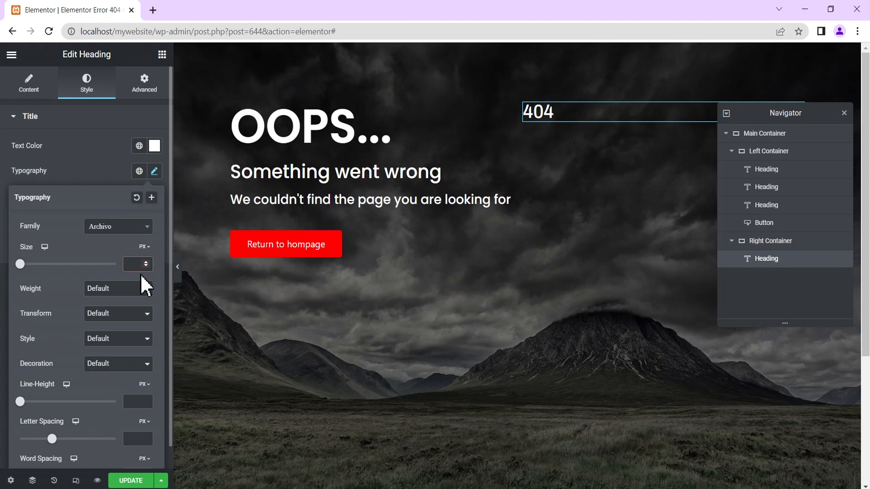
text(350)
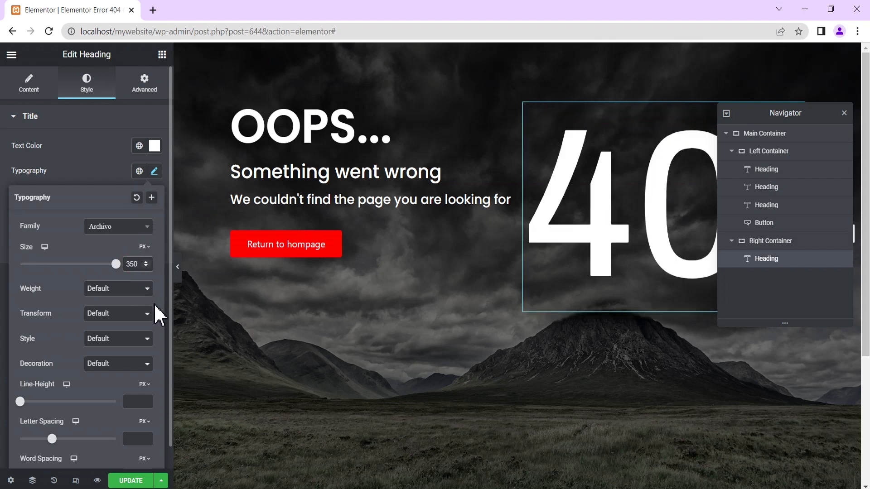
click(103, 294)
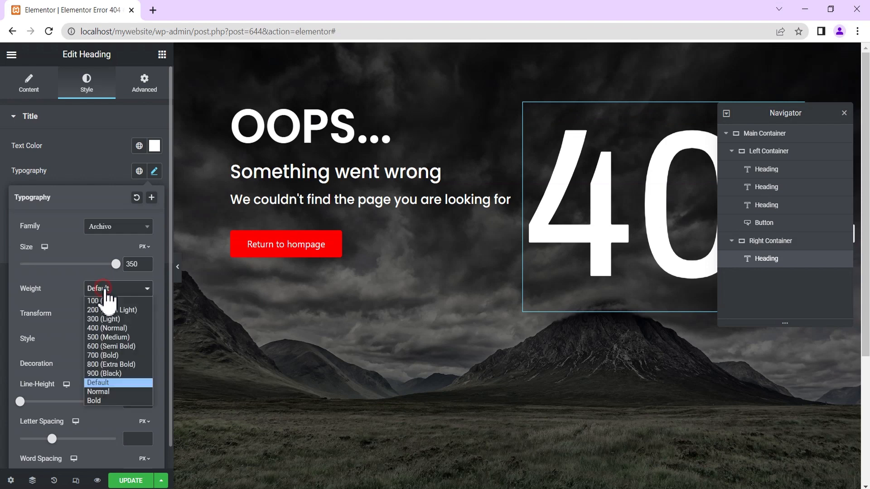
click(115, 373)
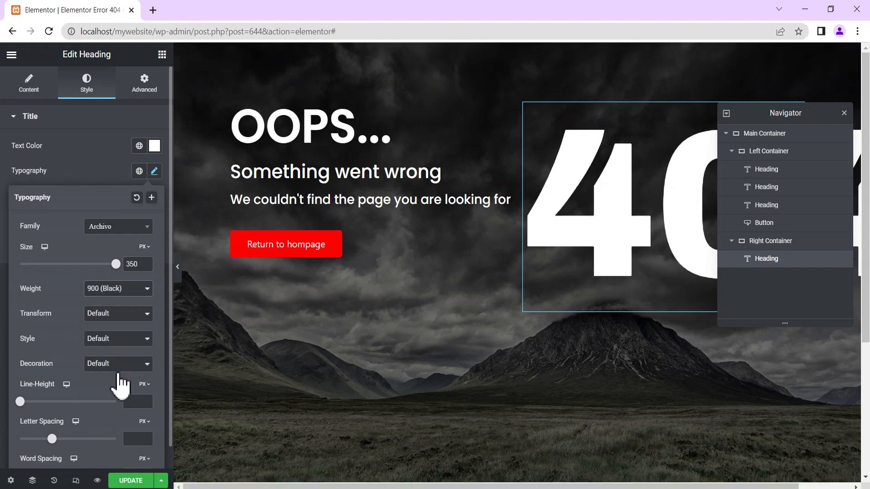
click(99, 165)
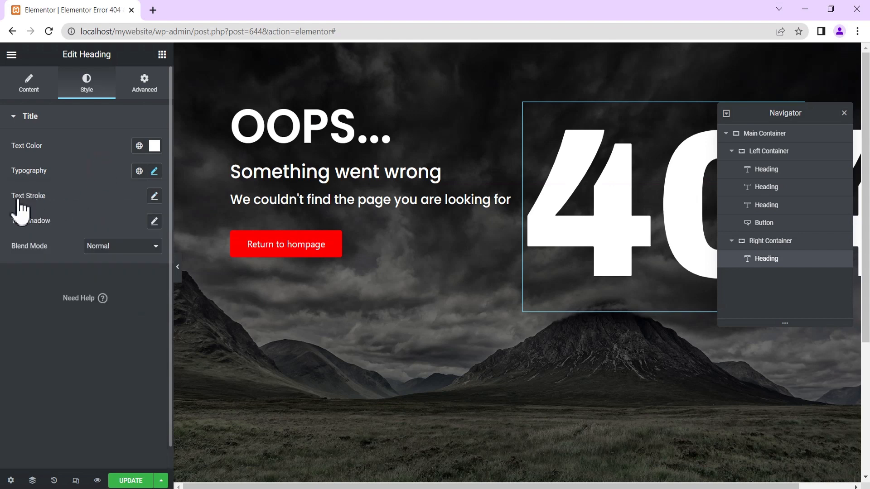
Give the "404" heading a 5 px text stroke in red (f60606) and preview the page at full width
click(155, 199)
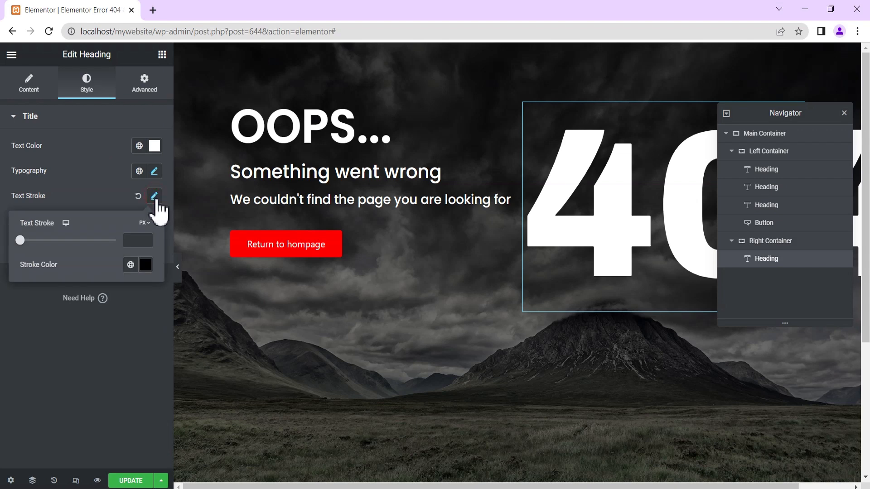
click(136, 241)
text(5)
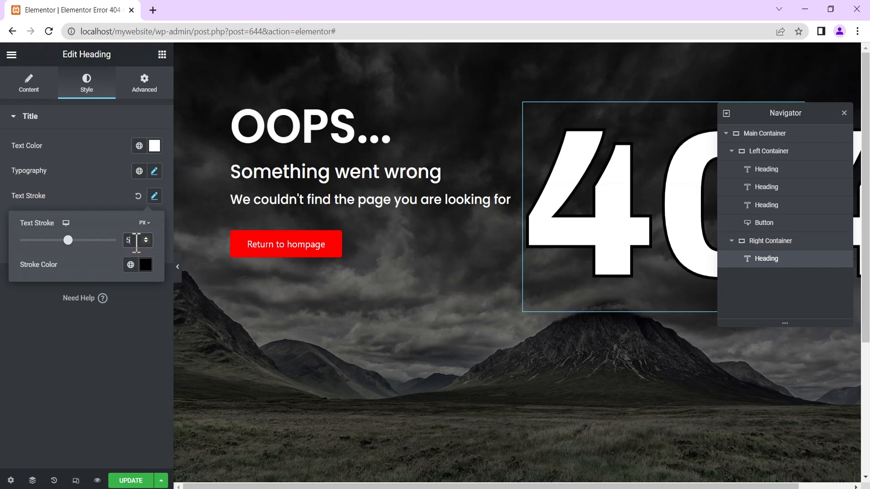
click(145, 265)
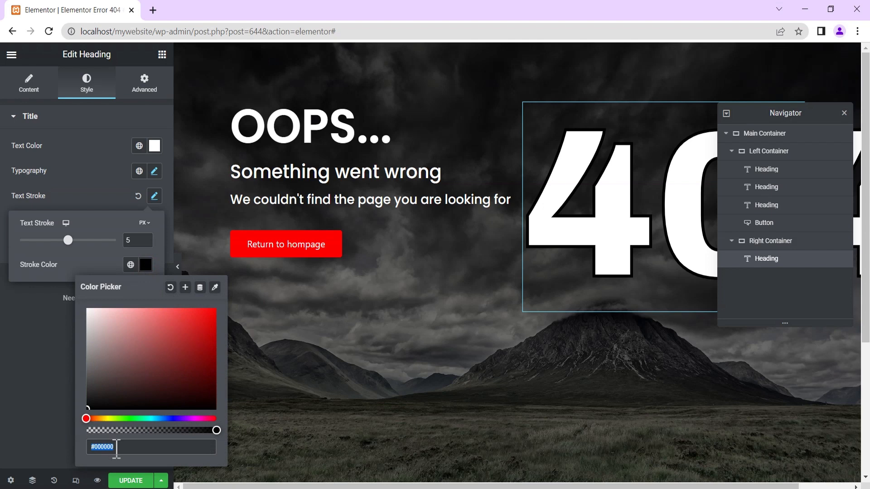
text(f60606)
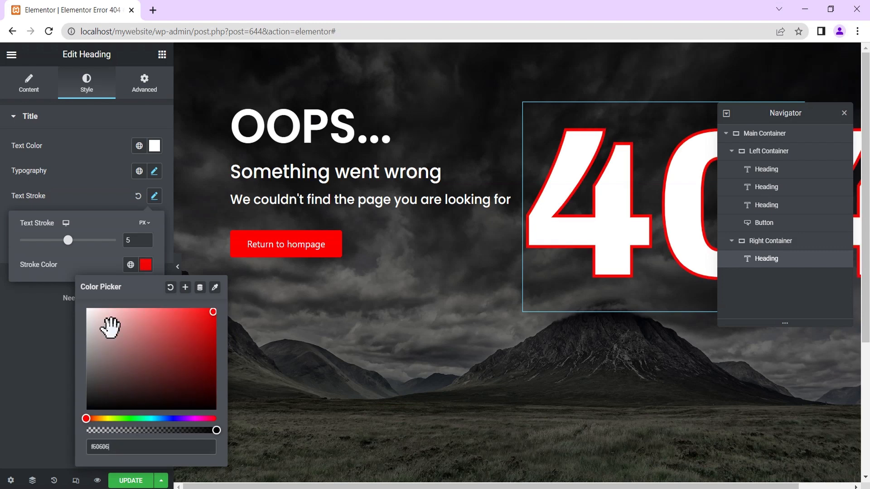
click(25, 371)
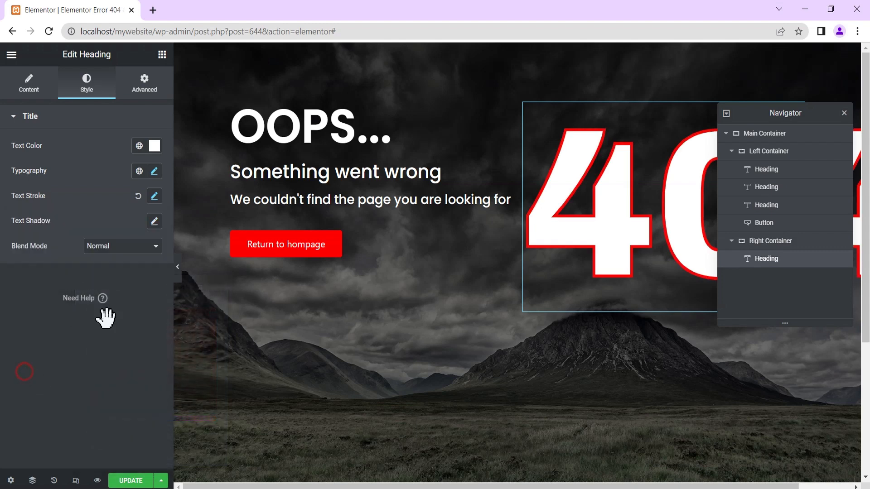
click(177, 271)
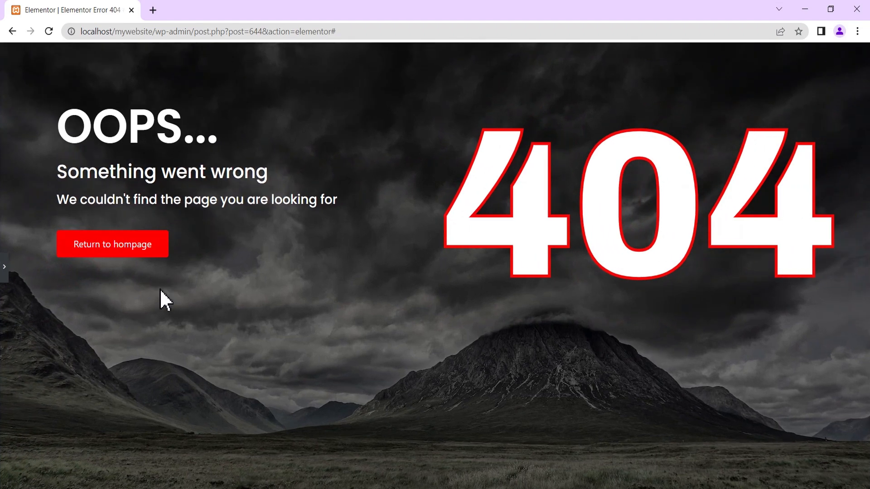
click(4, 268)
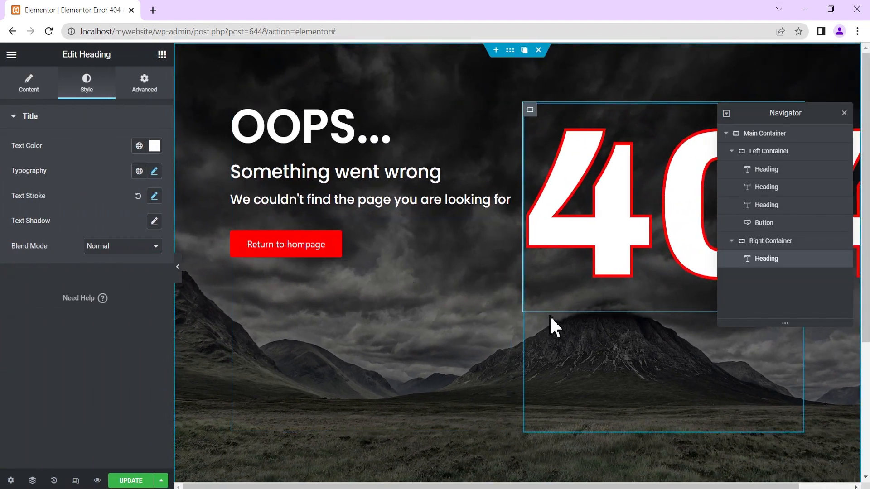
Align the Main Container's items to the vertical center and preview the page at full width
click(762, 134)
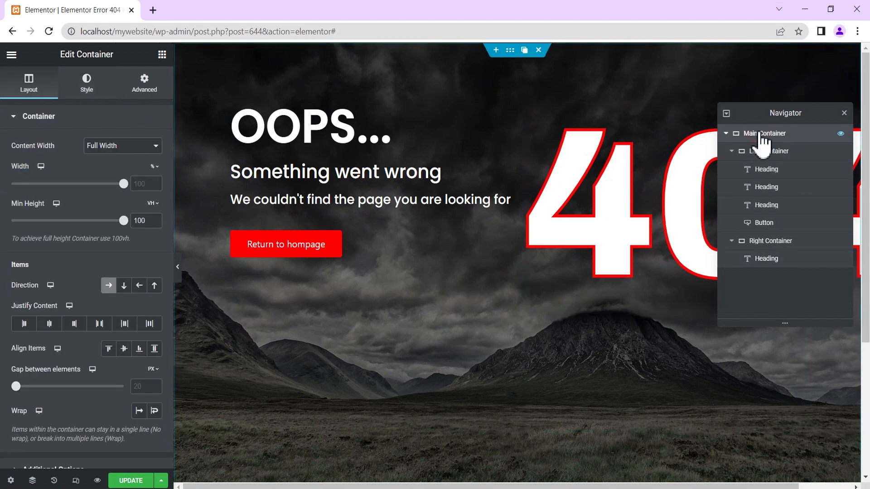
click(123, 349)
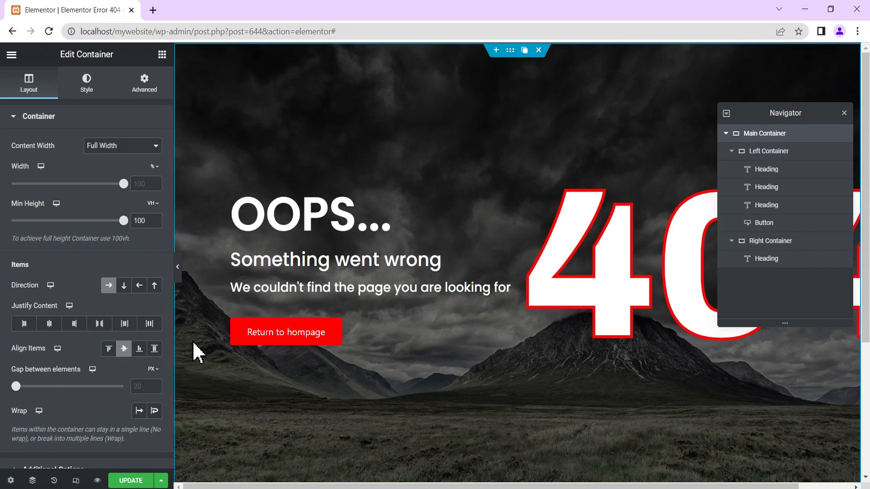
click(178, 271)
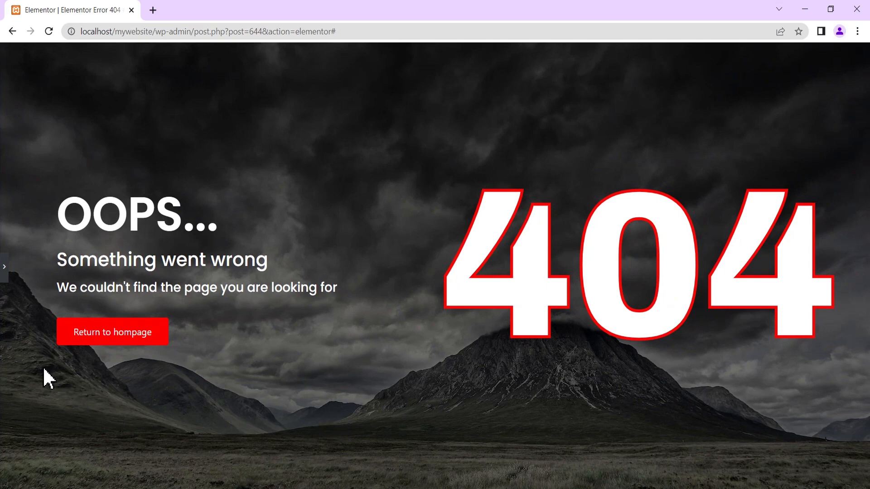
click(4, 274)
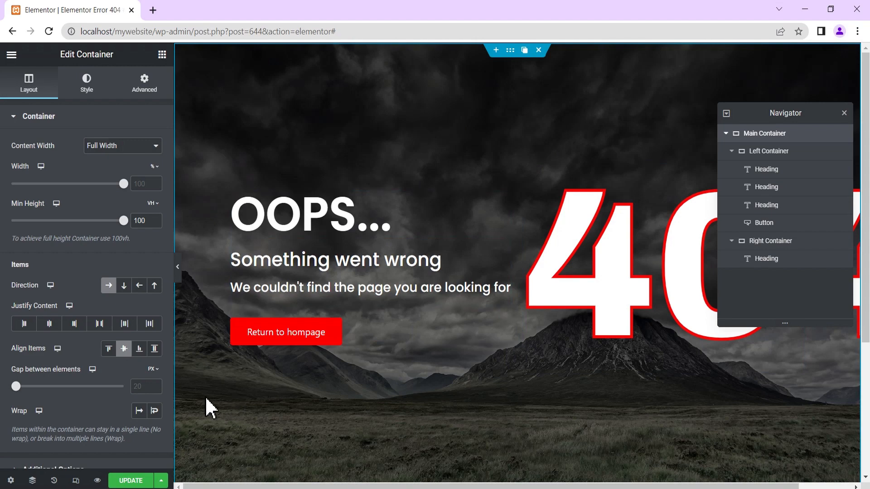
Switch to the tablet view in responsive mode and set the Main Container's items to Wrap
click(76, 480)
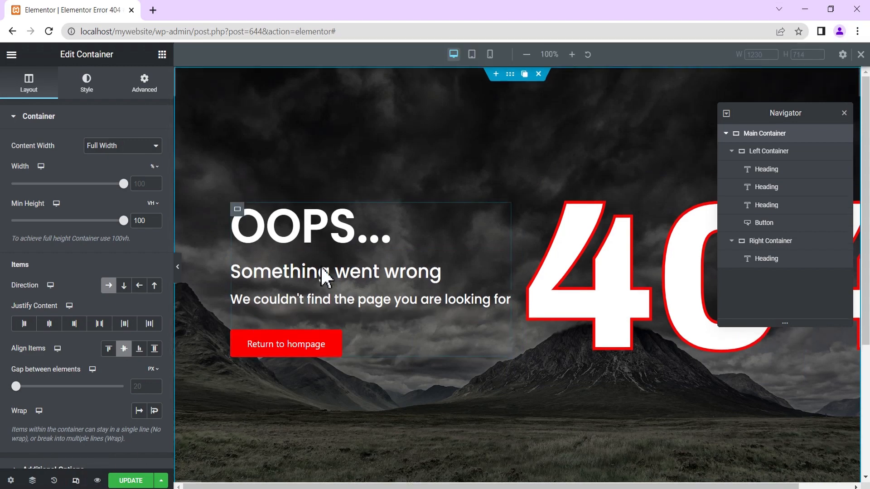
click(471, 55)
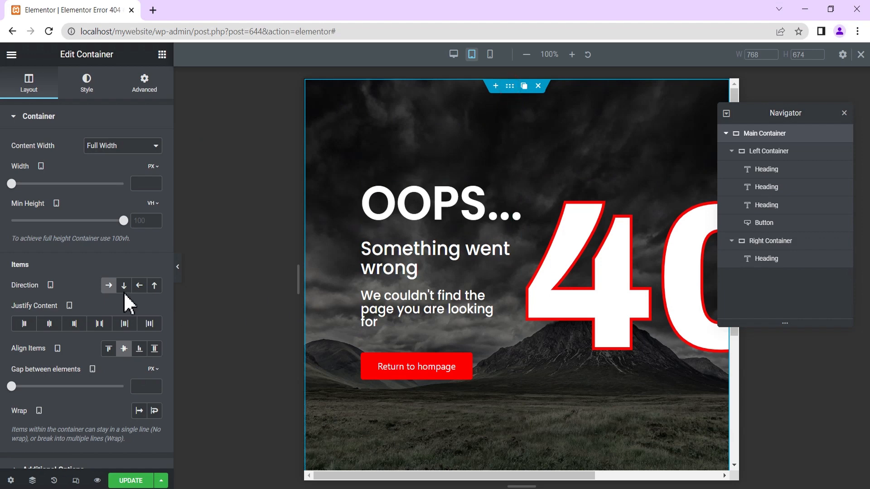
scroll(75, 227, down, 2)
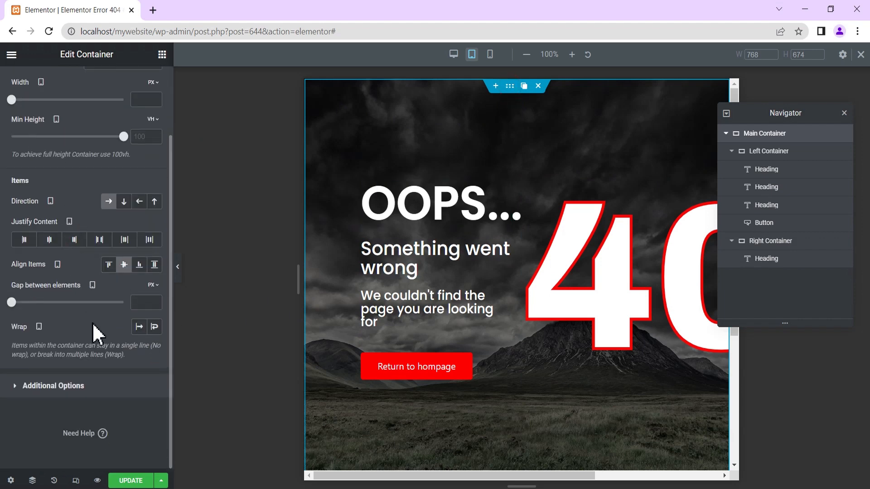
scroll(90, 327, up, 2)
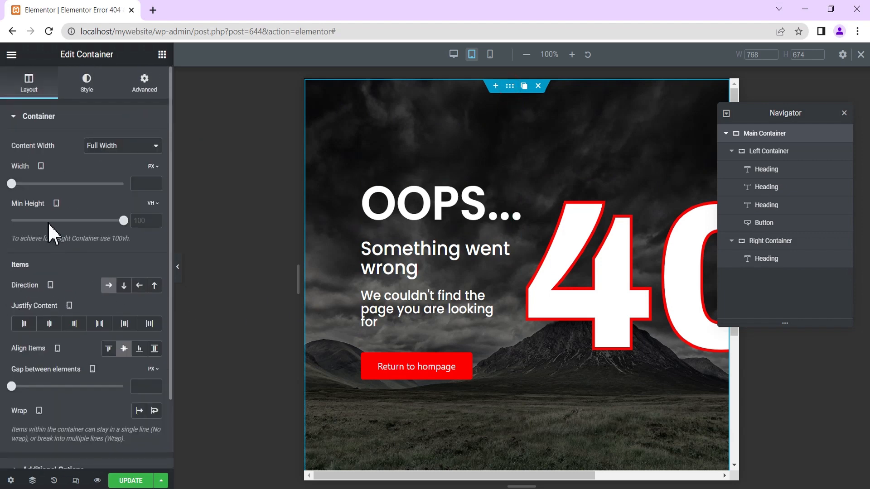
click(507, 83)
scroll(64, 204, down, 2)
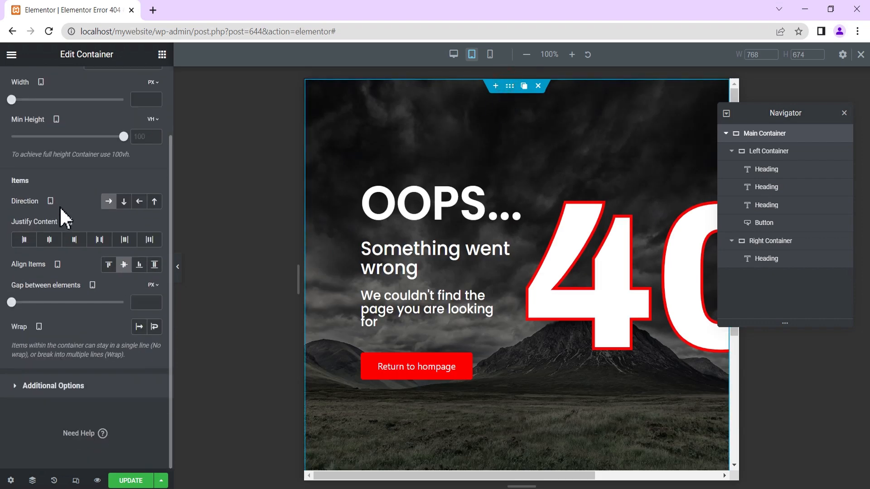
click(155, 326)
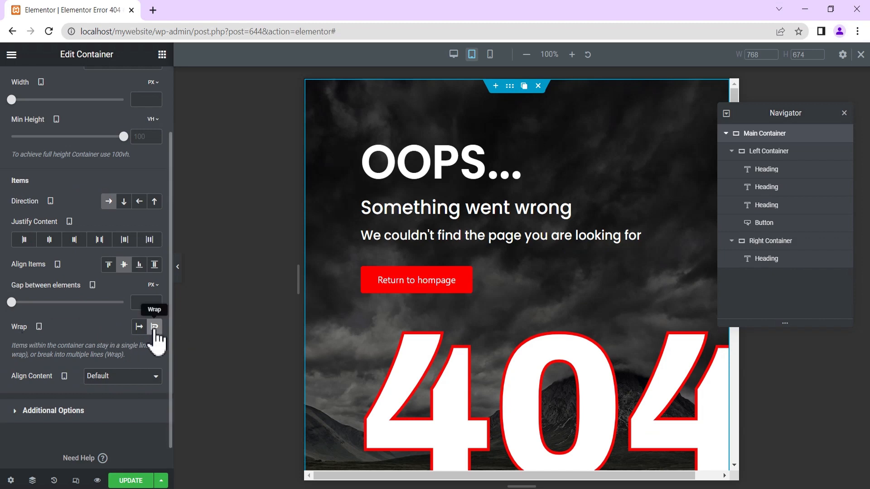
scroll(132, 331, up, 2)
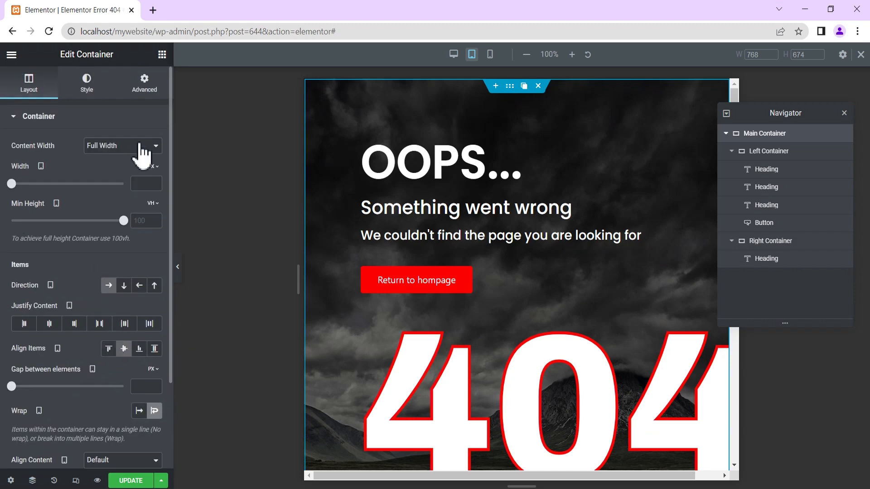
Set the Right Container's order to Start in the tablet view and preview the page at full width
click(368, 313)
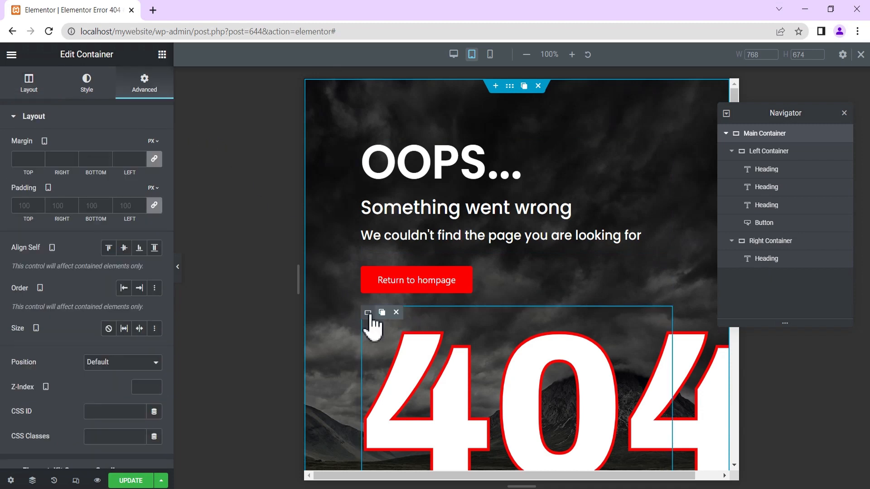
click(368, 313)
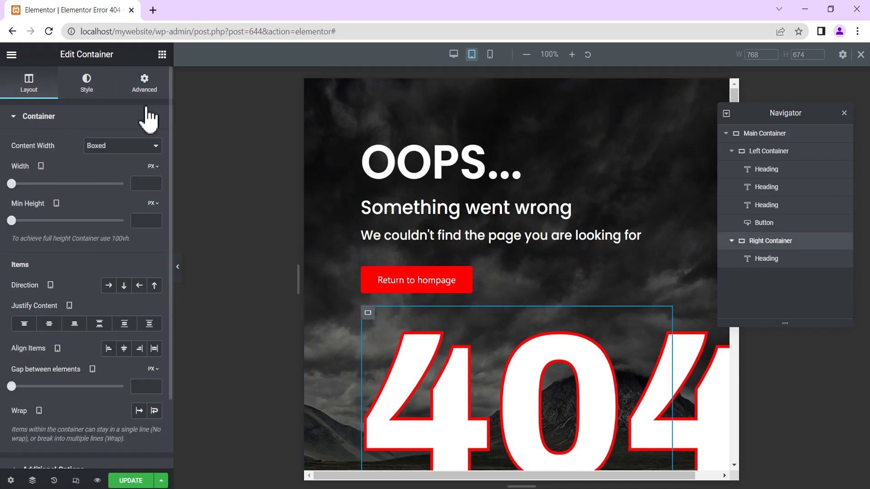
click(145, 85)
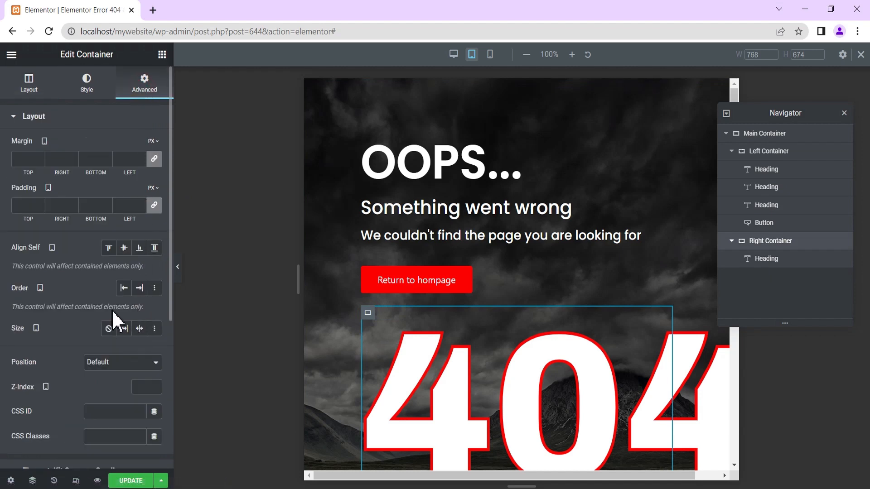
click(124, 288)
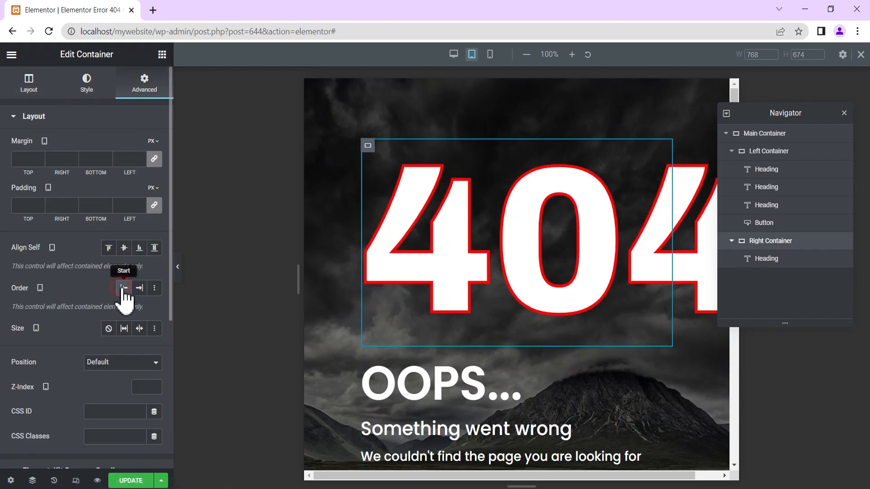
click(179, 272)
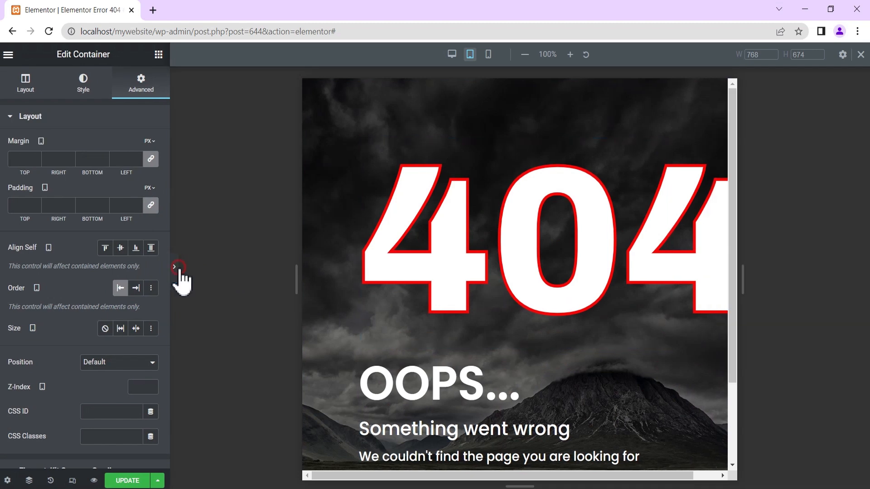
click(4, 276)
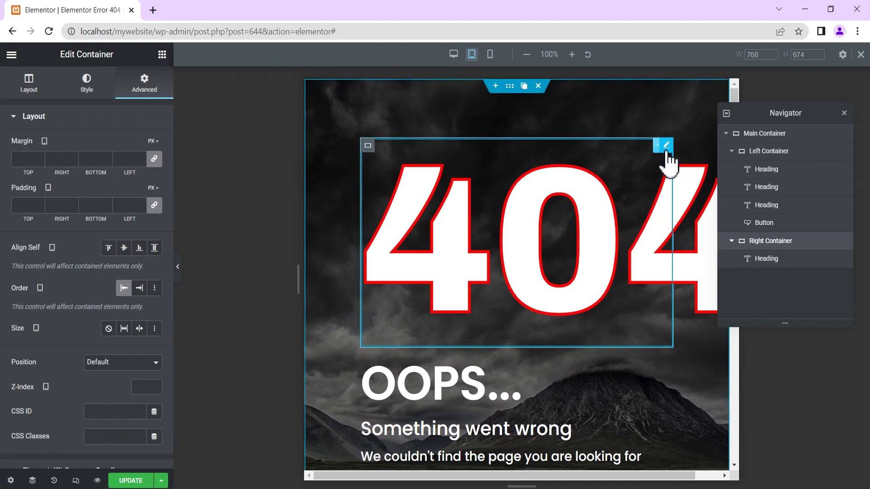
Set the "404" heading's font size to 250 px for tablet and preview the page at full width
mouse_move(667, 149)
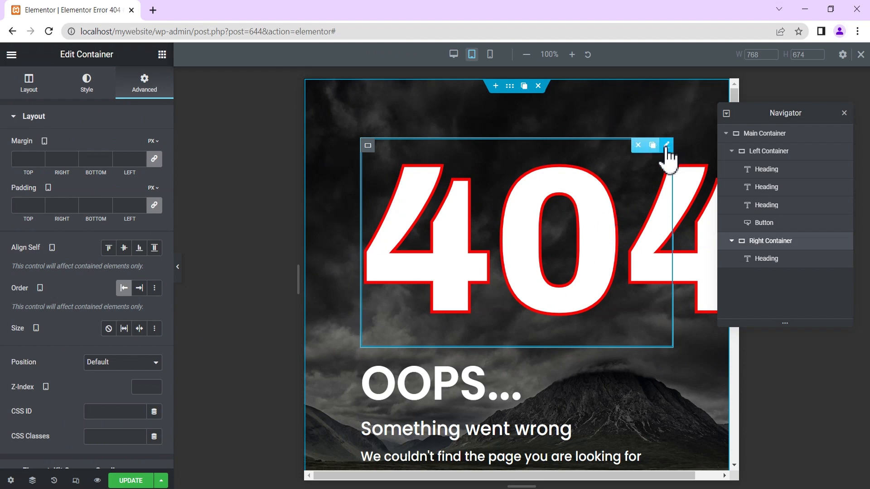
click(666, 146)
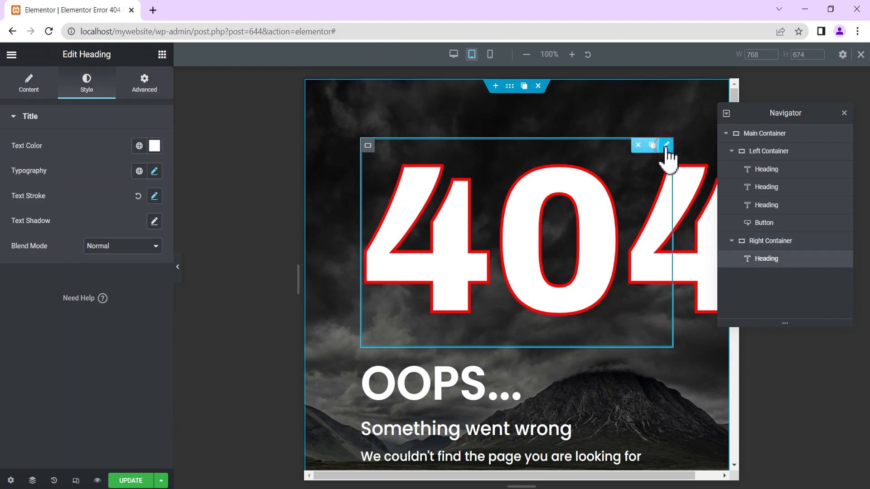
click(154, 171)
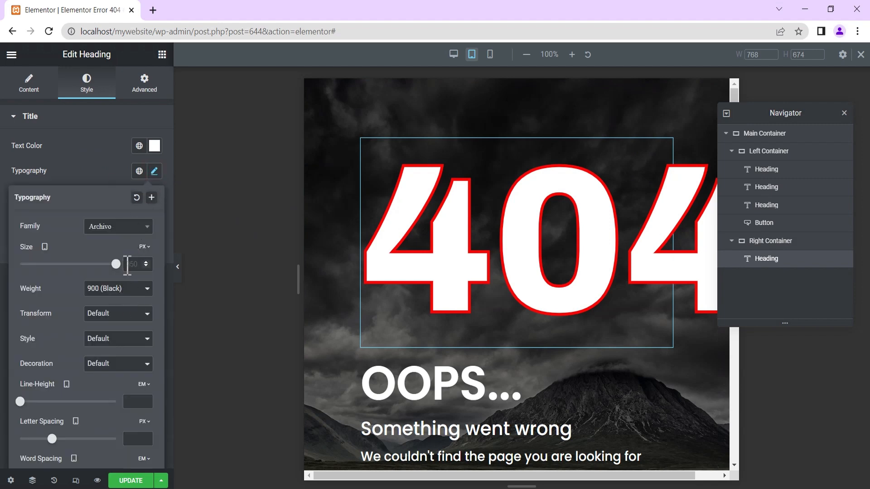
text(250)
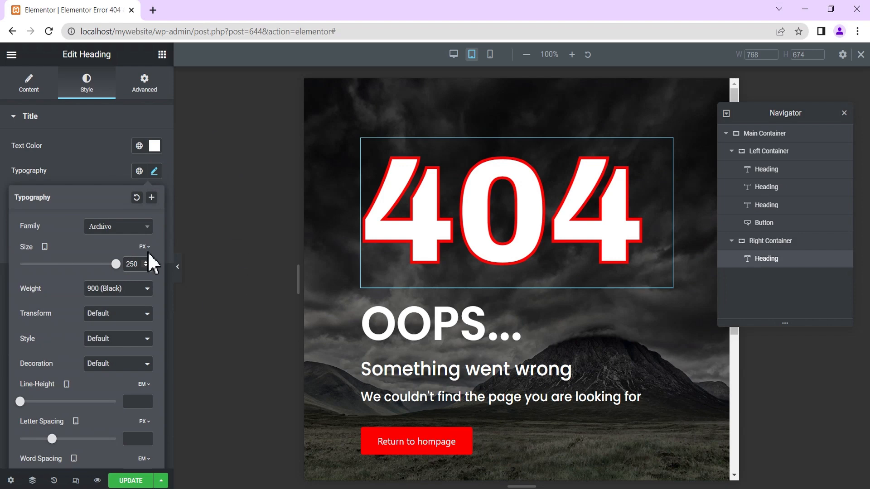
click(180, 267)
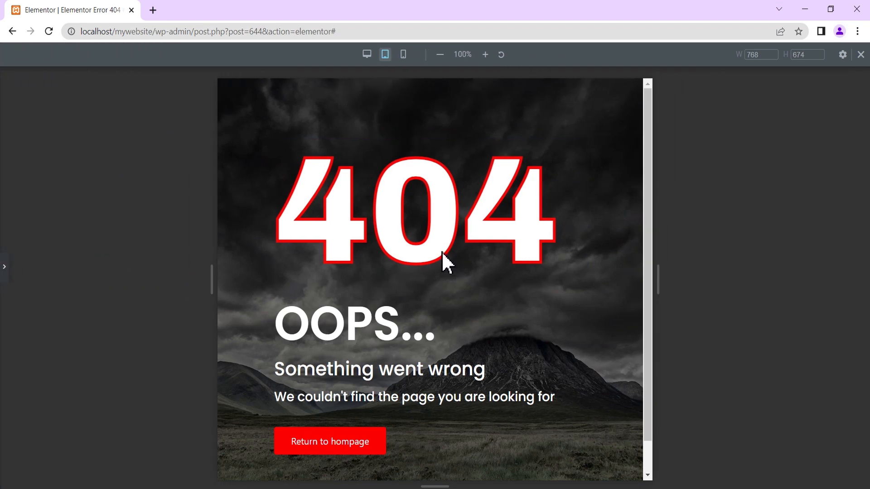
scroll(440, 252, down, 1)
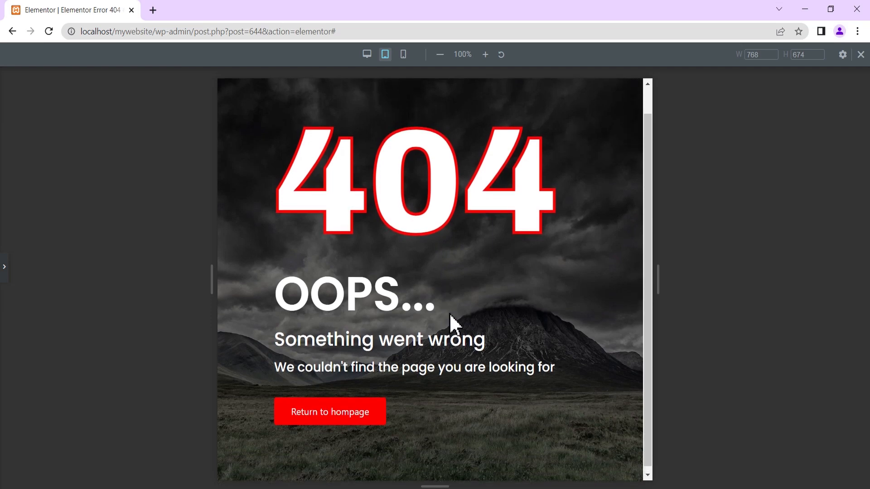
scroll(453, 317, up, 1)
scroll(455, 312, down, 1)
click(4, 267)
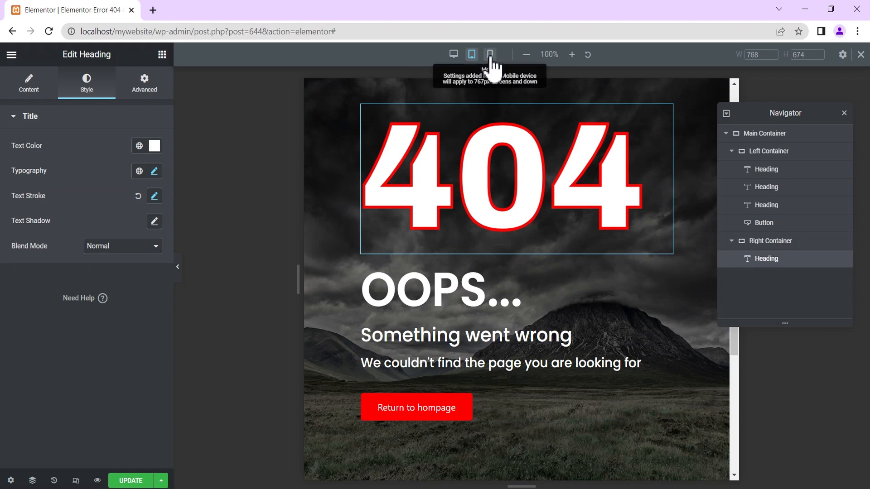
Switch to the mobile view and give the Main Container unlinked padding of 100 px top and bottom, 20 px right and left
click(490, 56)
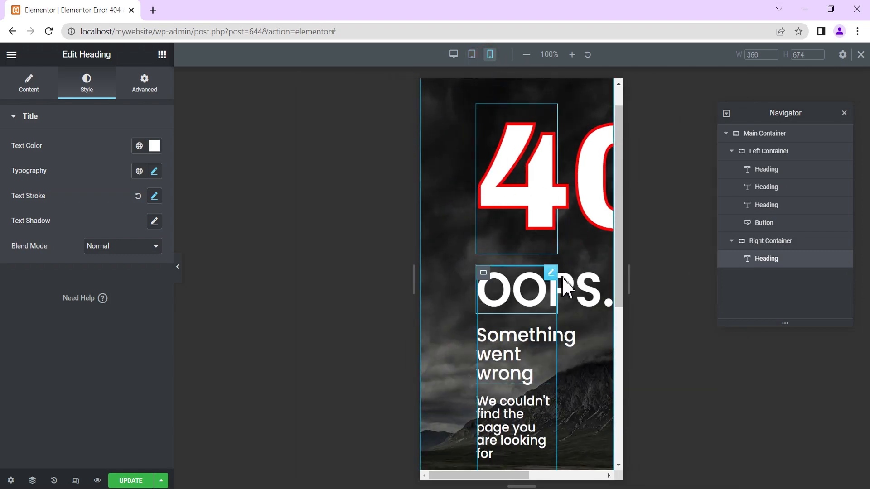
scroll(552, 253, up, 1)
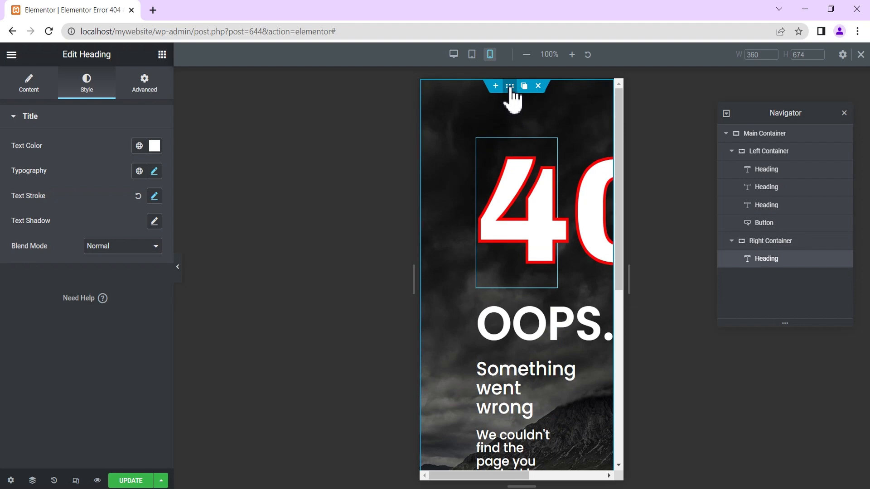
click(759, 135)
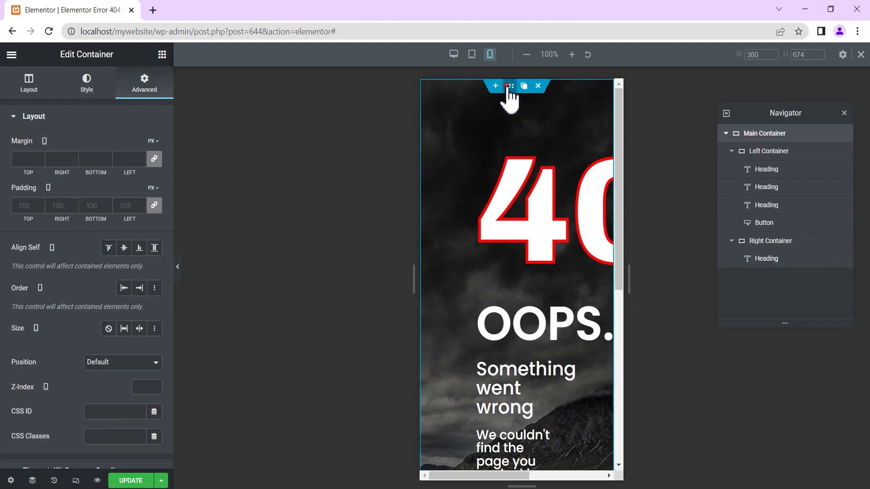
click(155, 205)
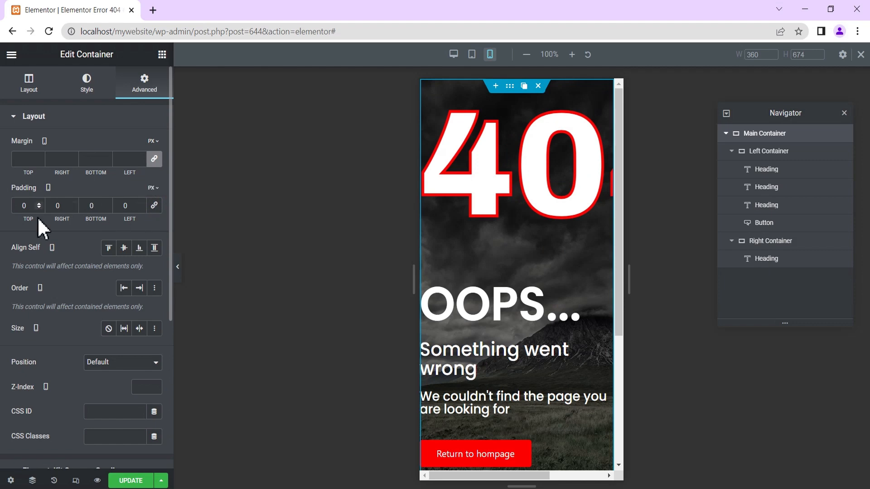
click(22, 206)
text(100)
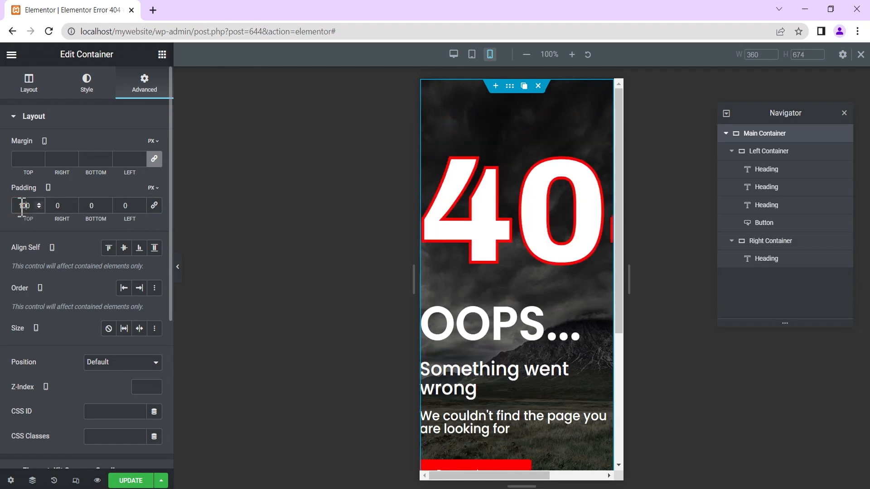
click(92, 206)
text(100)
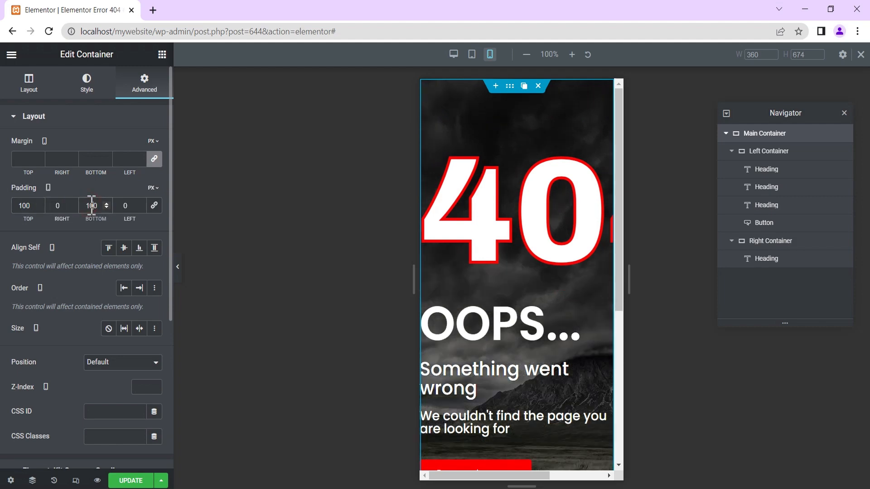
click(57, 206)
text(2)
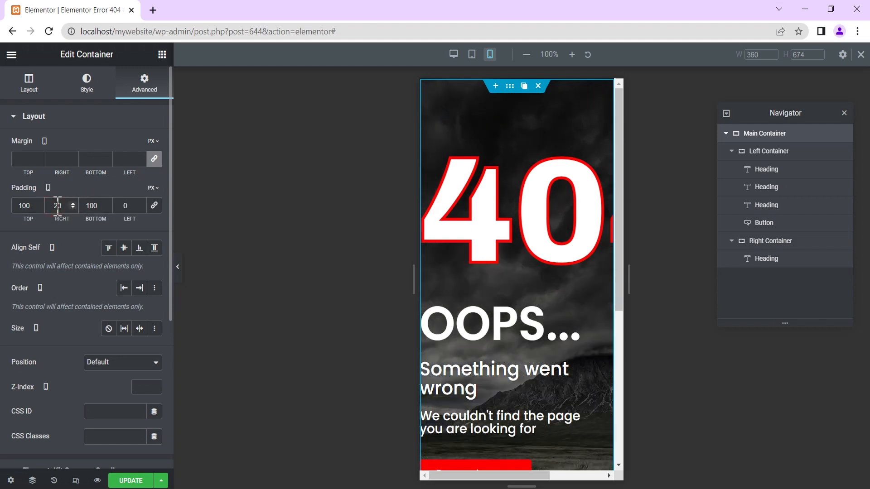
click(123, 206)
text(2)
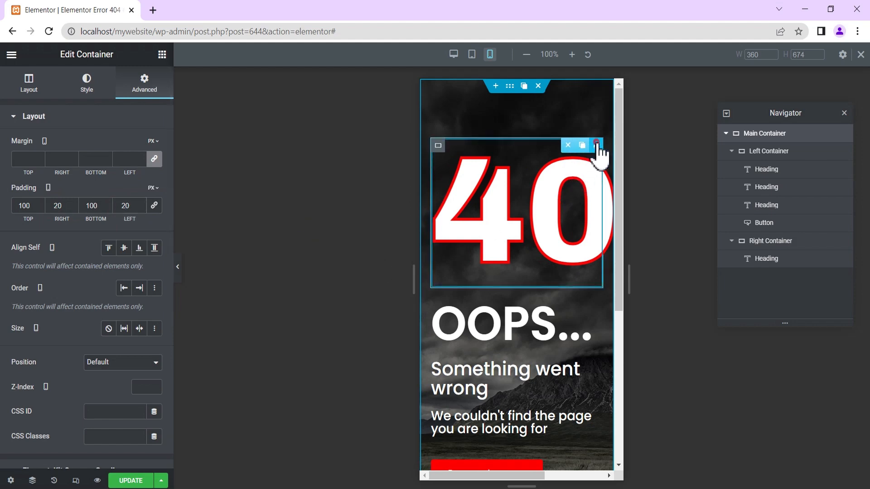
Set the "404" heading's font size to 155 px for mobile
click(597, 148)
click(154, 171)
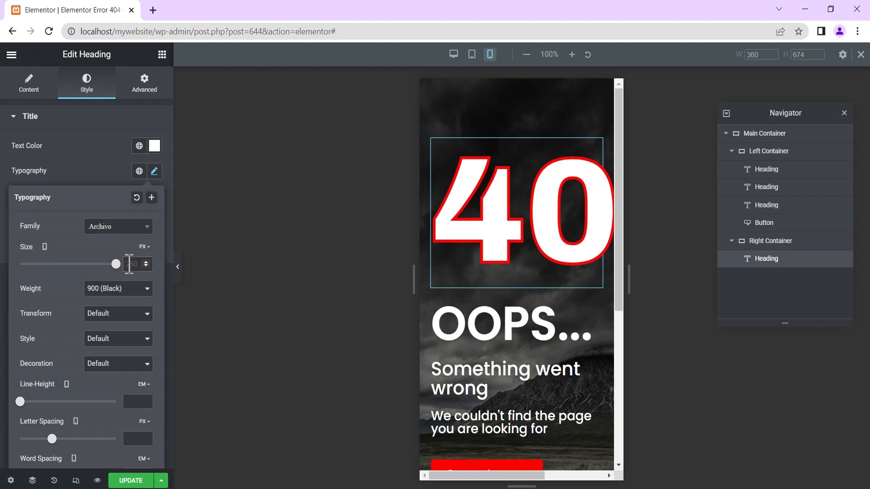
text(155)
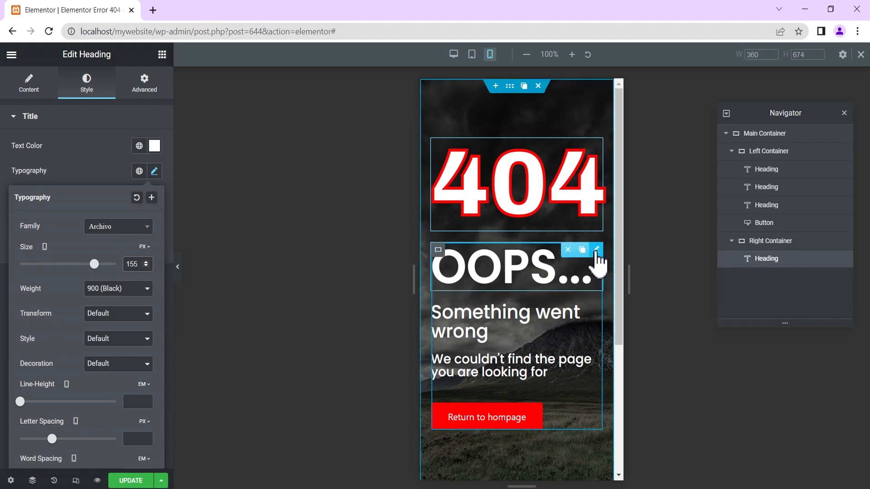
Set the "OOPS..." heading's font size to 45 px for mobile
click(596, 252)
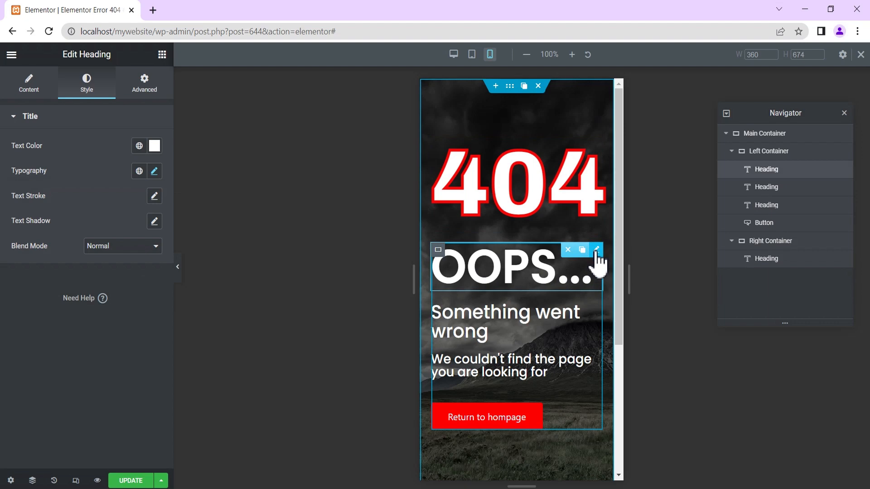
click(152, 172)
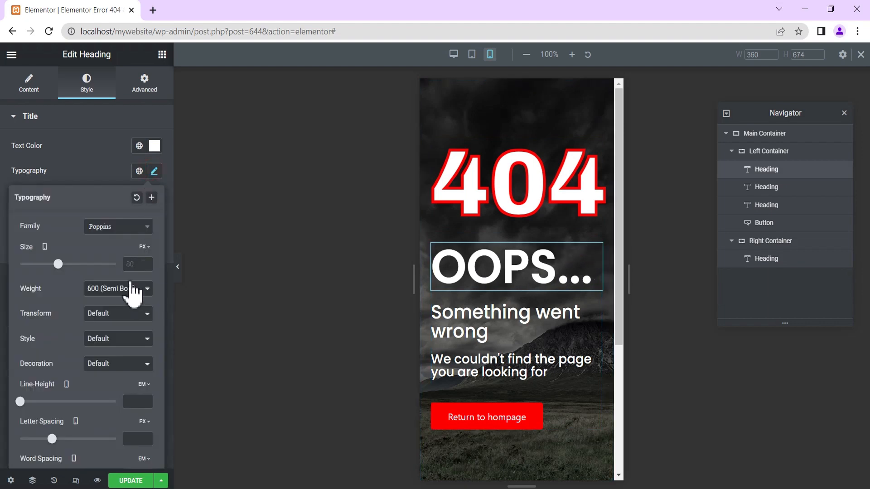
click(131, 263)
text(45)
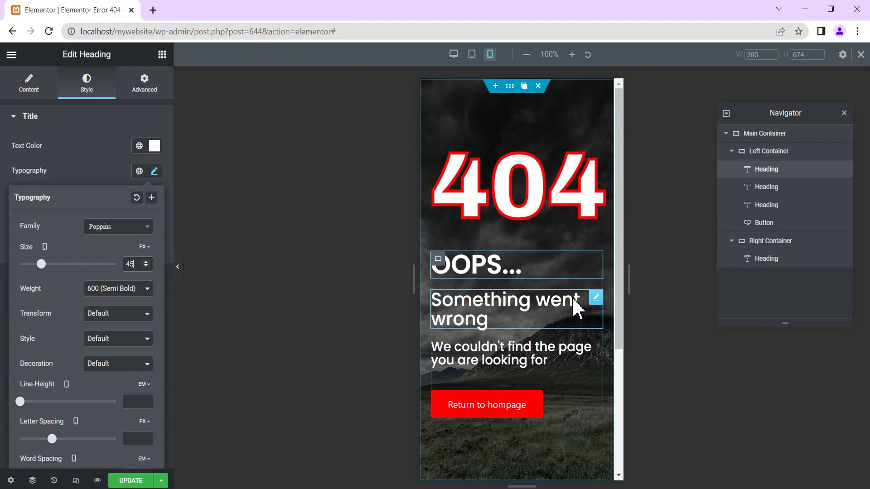
Set the "Something went wrong" heading's font size to 16 px for mobile
click(597, 299)
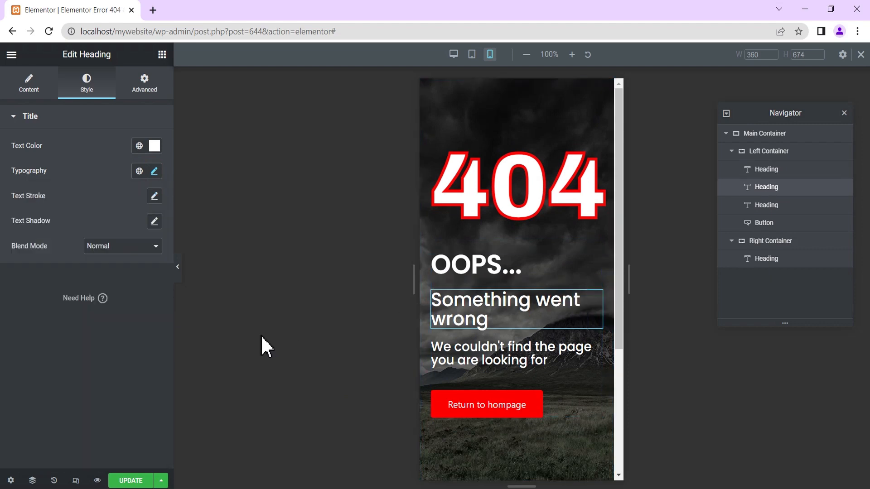
click(154, 172)
click(133, 264)
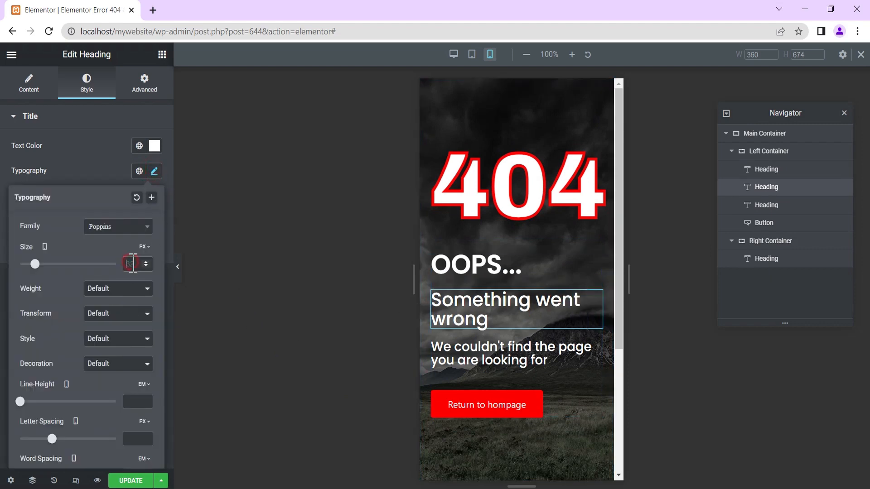
text(16)
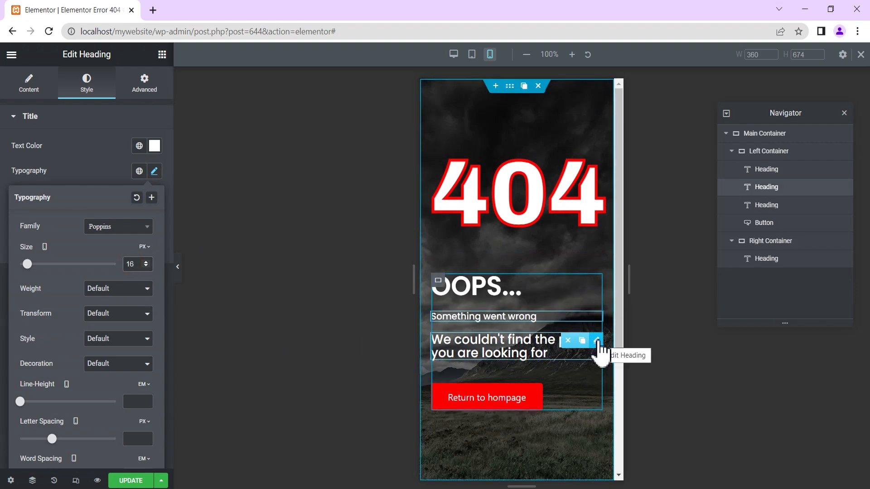
Set the "We couldn't find the page you are looking for" heading's font size to 16 px for mobile
click(597, 342)
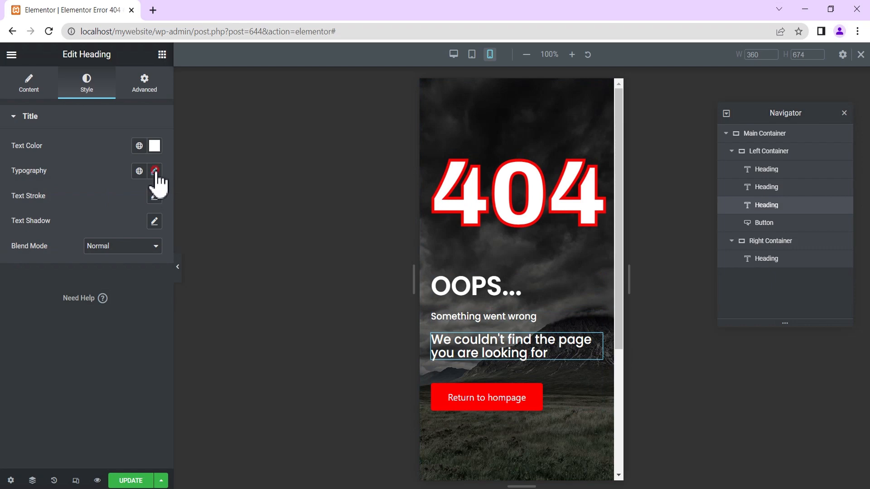
click(154, 172)
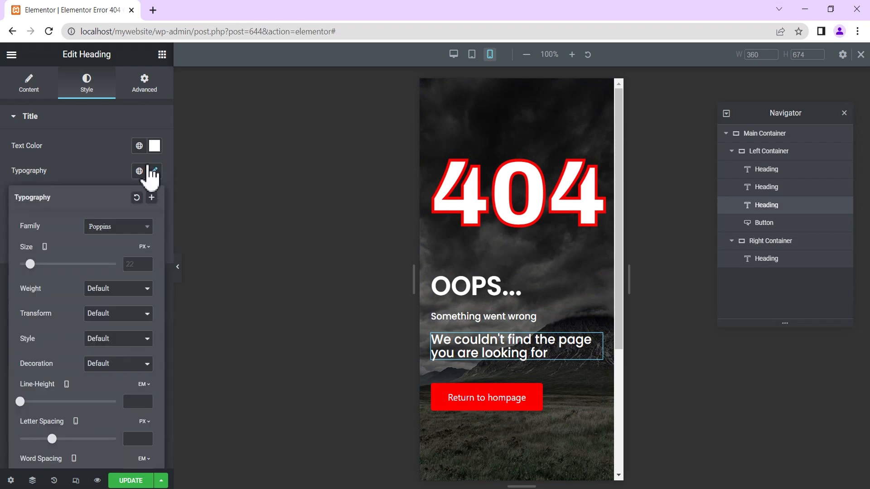
click(131, 264)
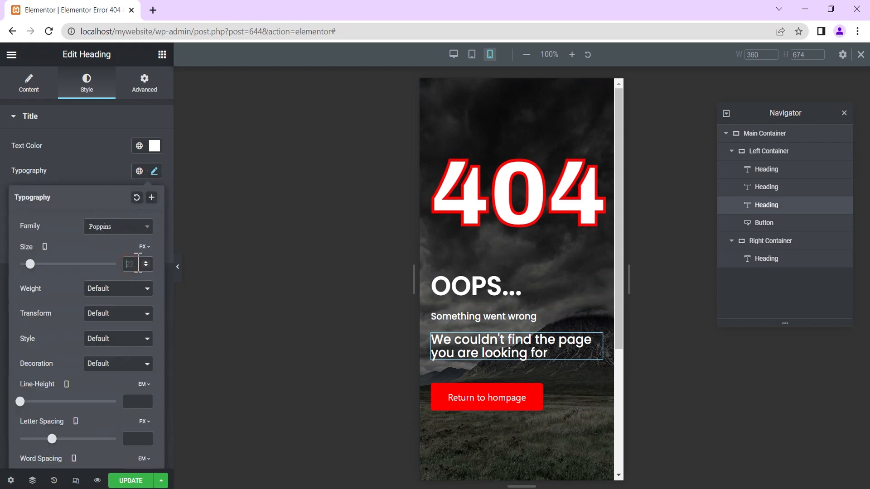
text(16)
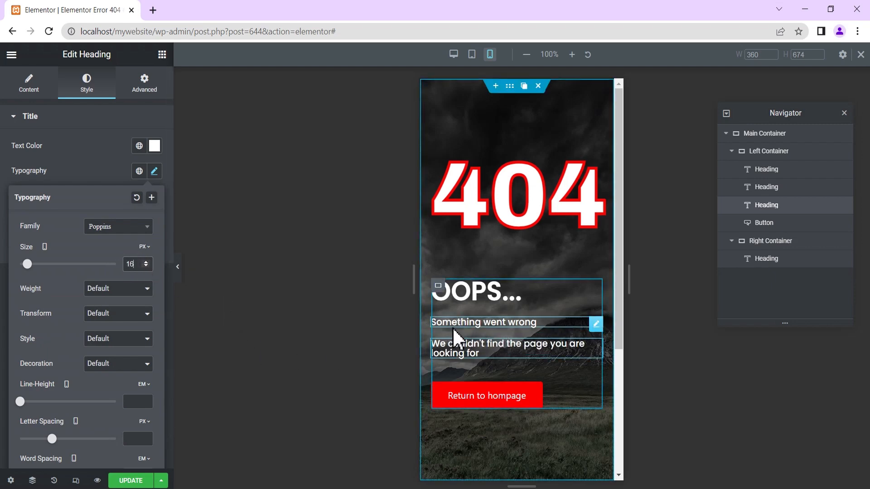
Set the "Something went wrong" heading's font size to 22 px for mobile
click(596, 324)
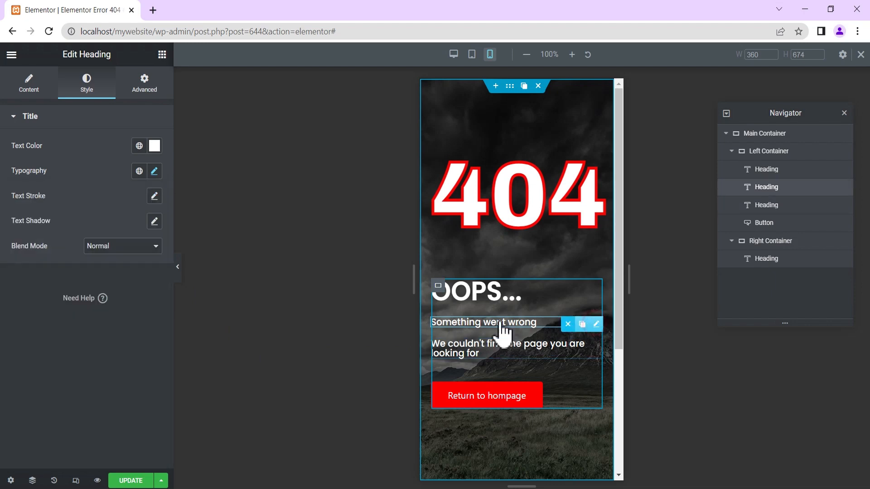
click(154, 171)
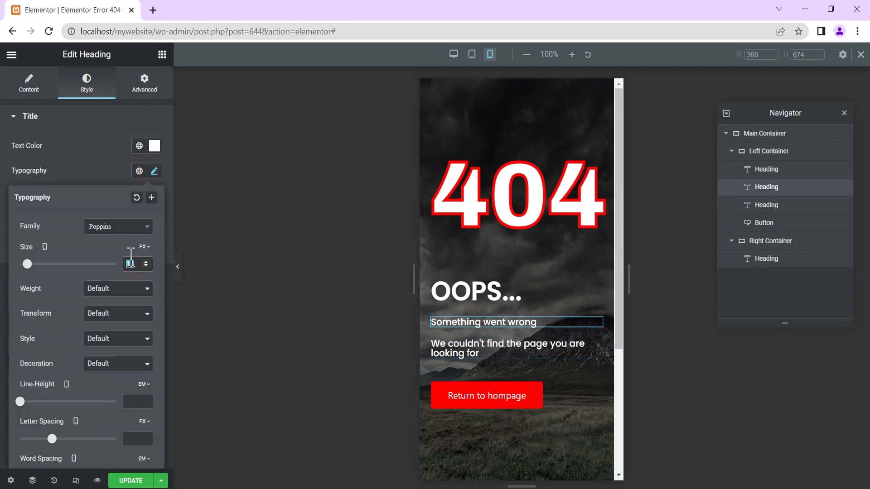
text(20)
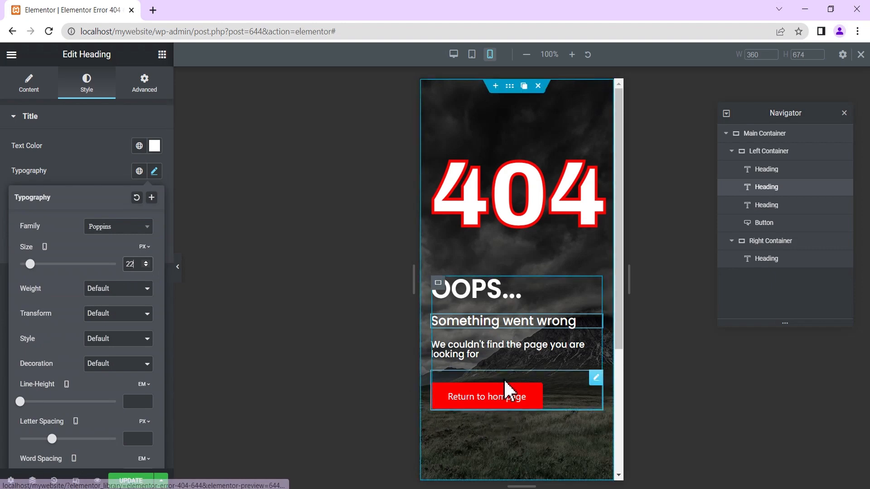
Preview the 404 page without the editing panel at mobile, tablet and desktop sizes
click(178, 267)
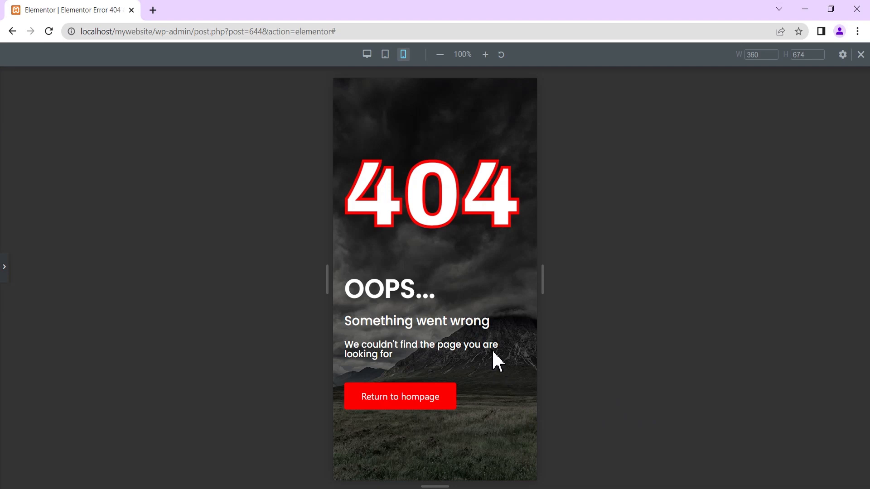
click(385, 54)
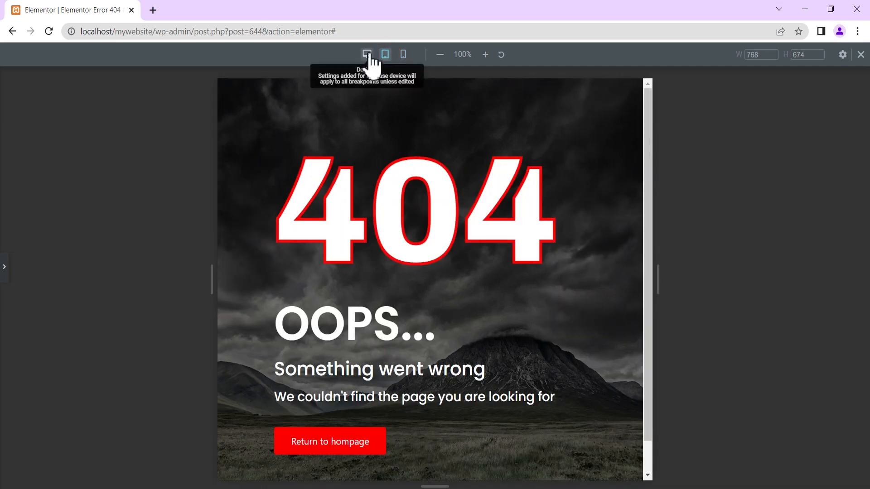
click(366, 53)
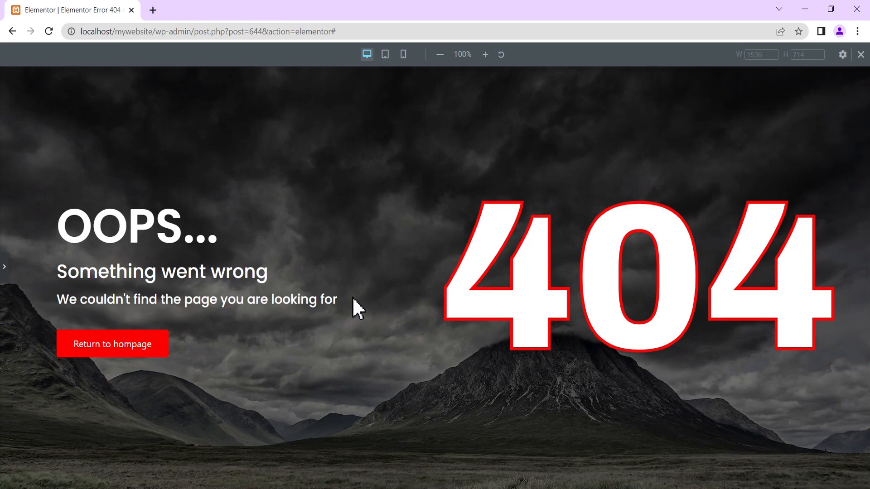
click(4, 269)
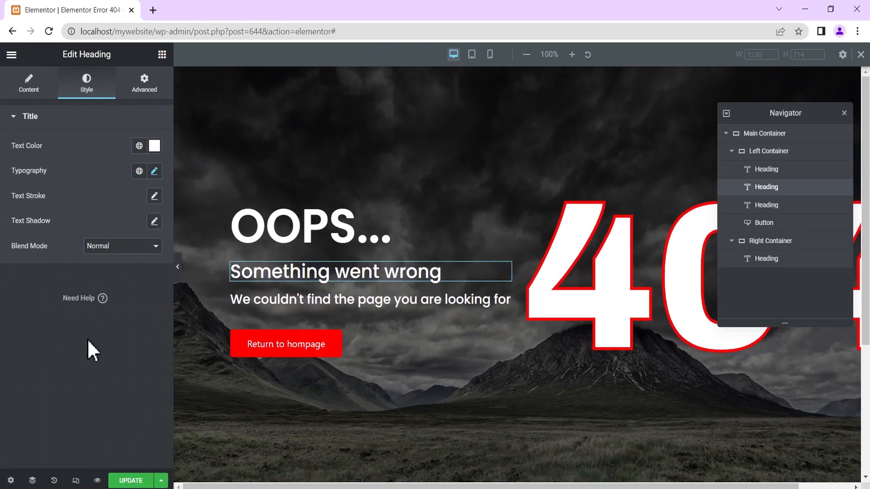
Save the updated 404 template and check its desktop layout at full width
click(131, 481)
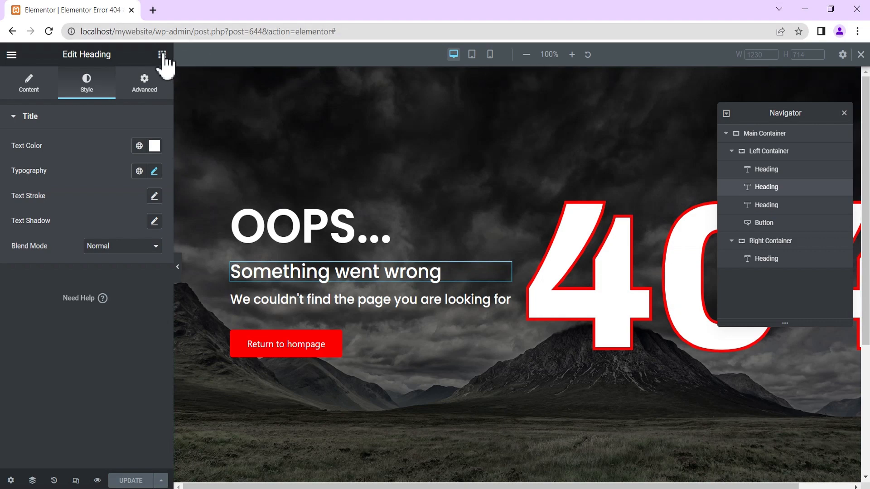
click(177, 267)
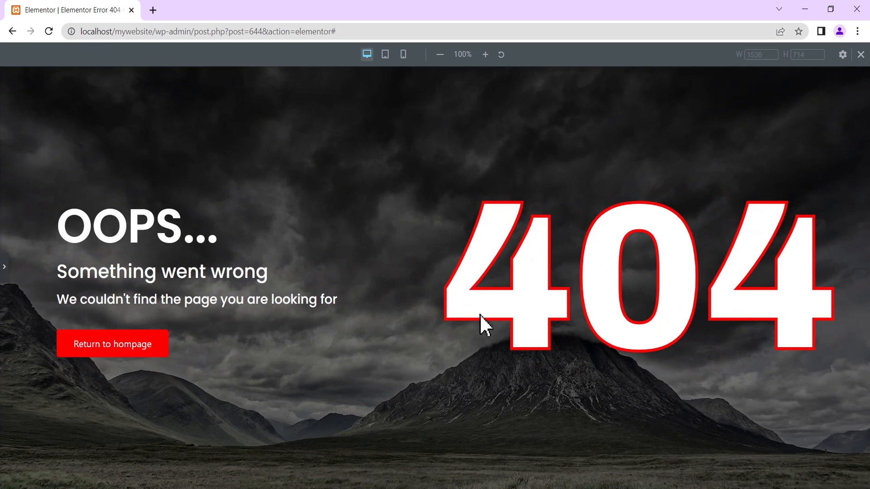
click(4, 265)
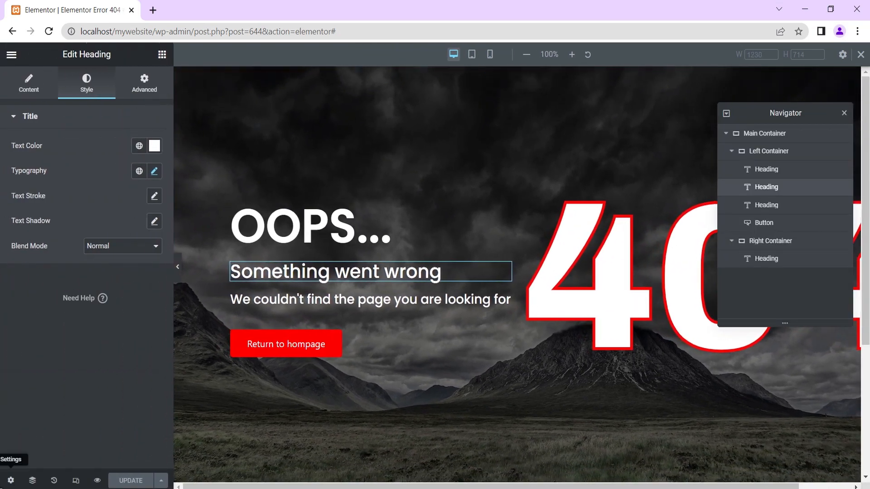
Exit the Elementor editor and go to the WordPress Dashboard home
click(11, 55)
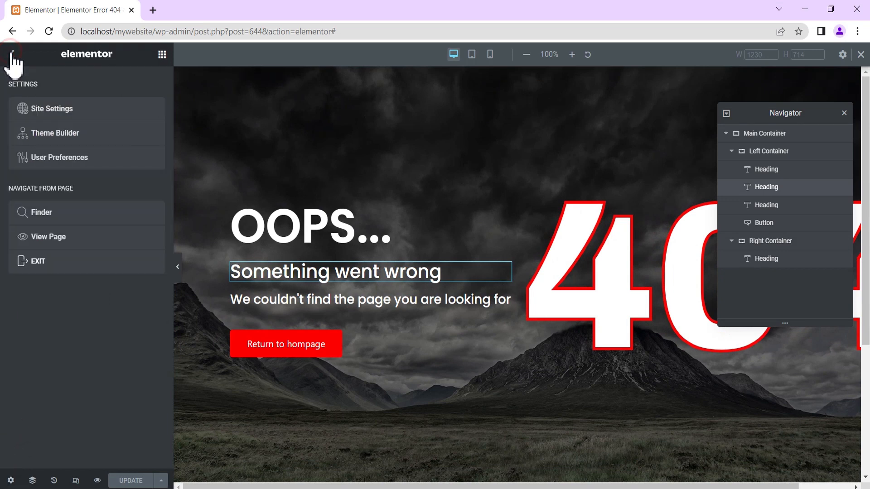
click(47, 261)
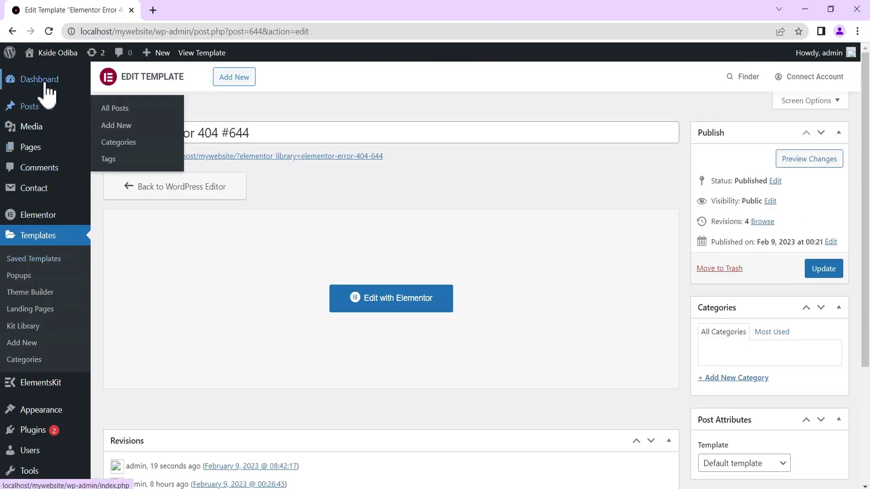
mouse_move(47, 90)
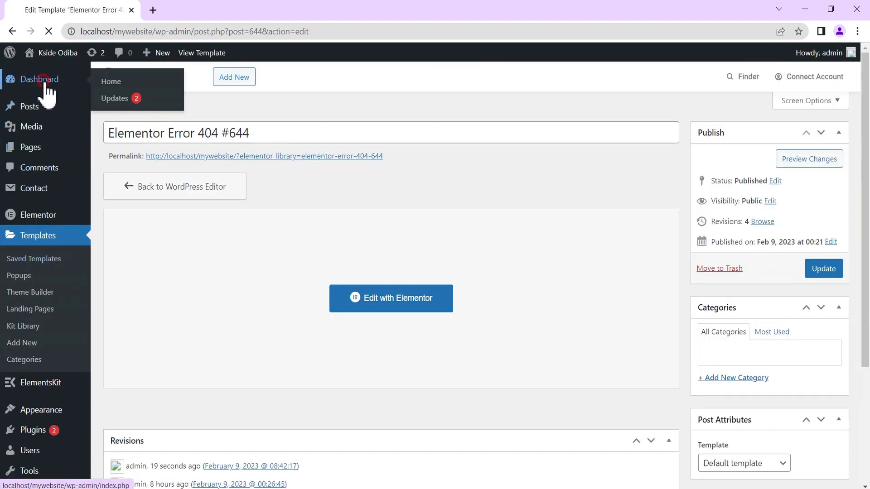
click(109, 81)
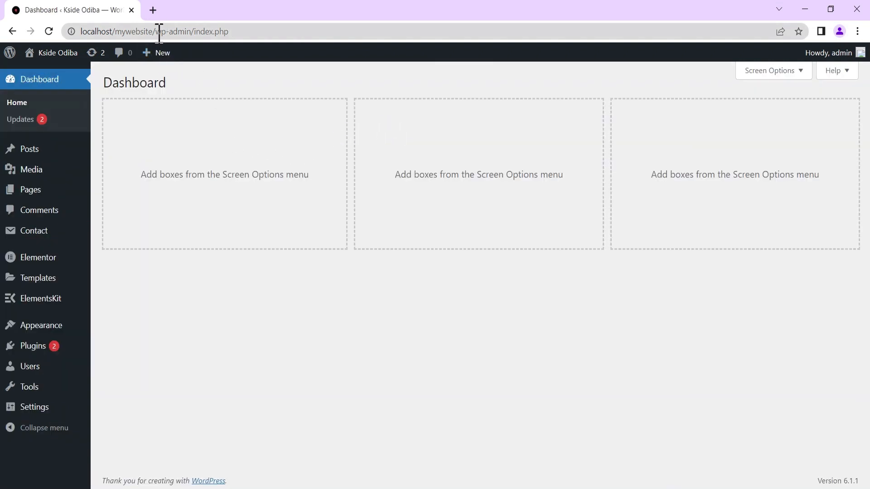
Copy the site's base address, open localhost/mywebsite/ in a new Incognito window and look over the homepage
drag(155, 31, 29, 31)
key(ctrl+c)
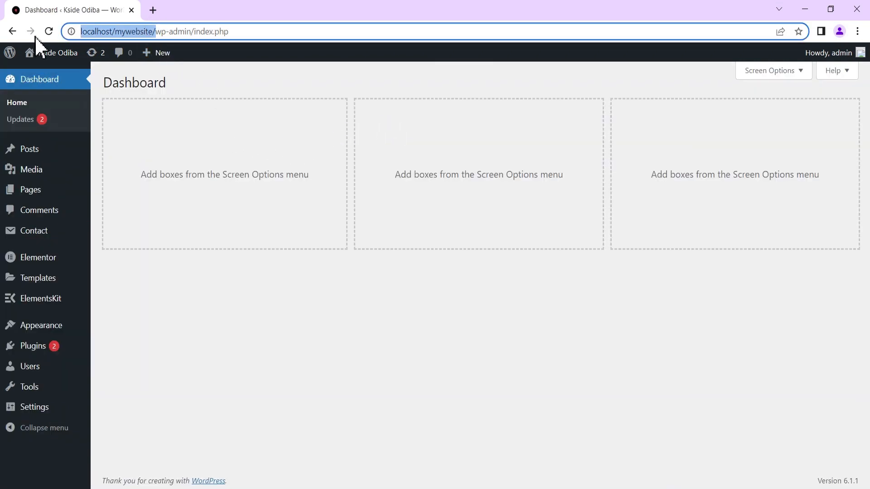
click(858, 31)
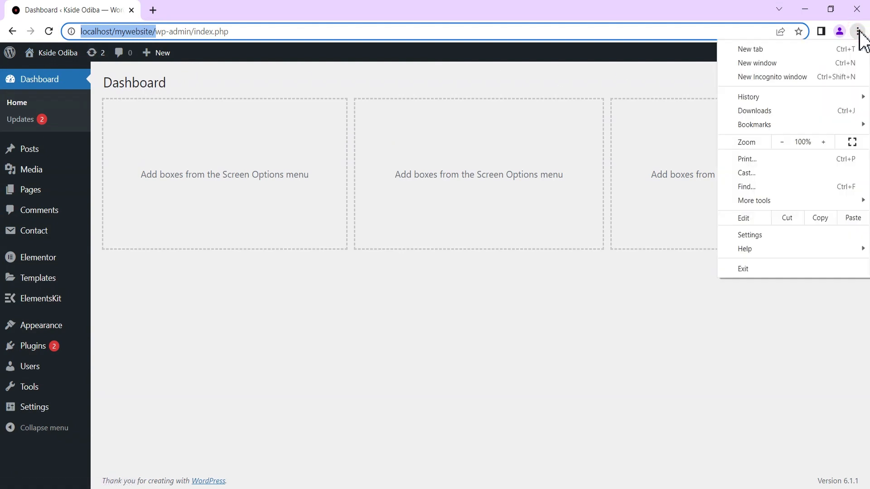
click(764, 77)
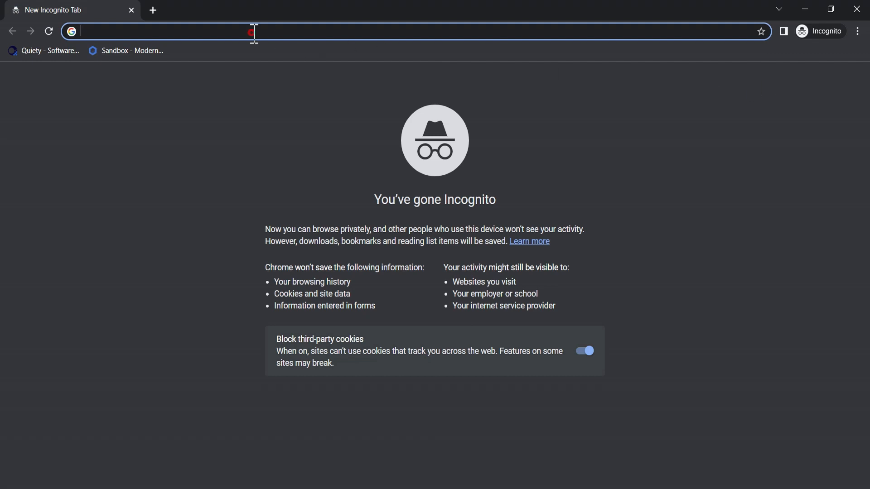
key(ctrl+v)
key(Return)
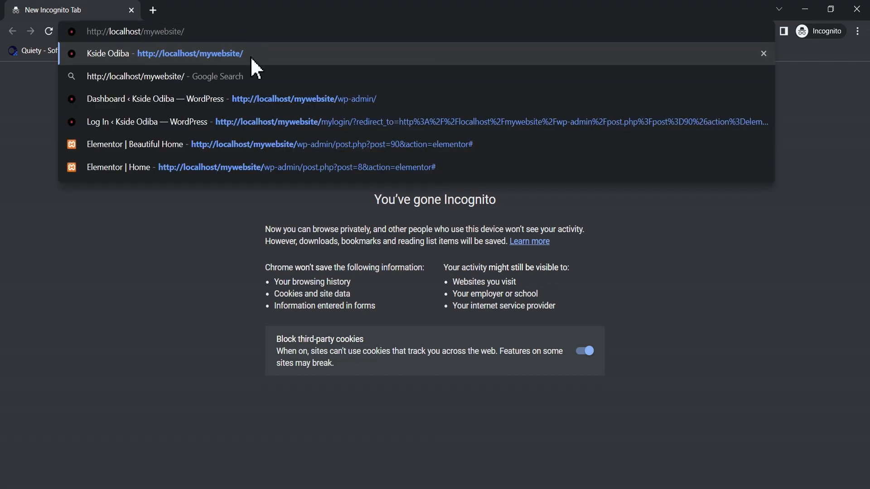
click(251, 56)
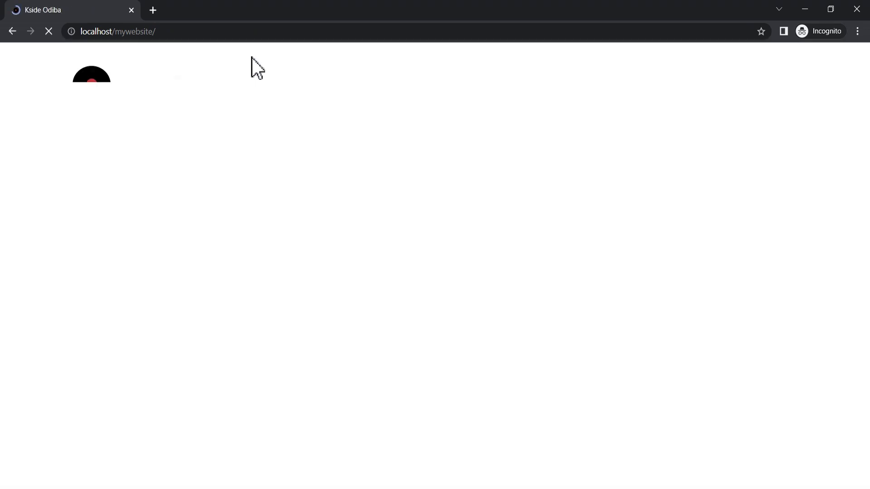
scroll(368, 122, down, 4)
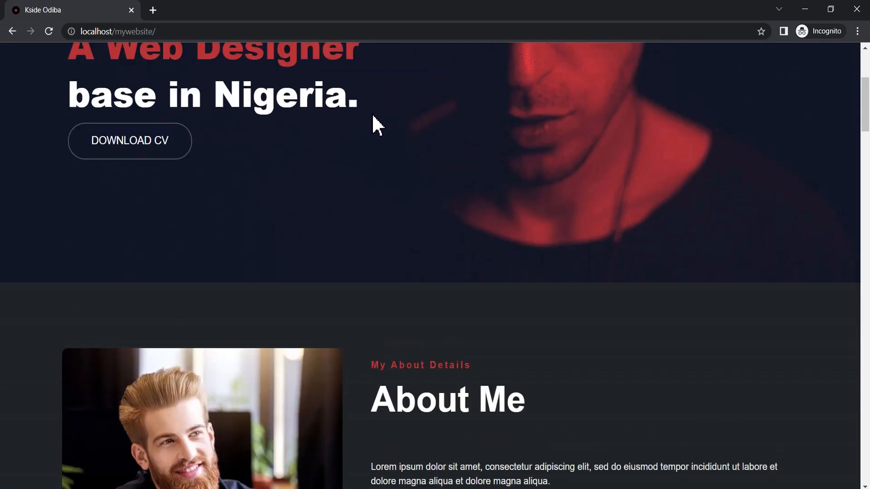
scroll(371, 114, up, 4)
Test the 404 page by loading the nonexistent address localhost/mywebsite/lkgfhfh
click(171, 32)
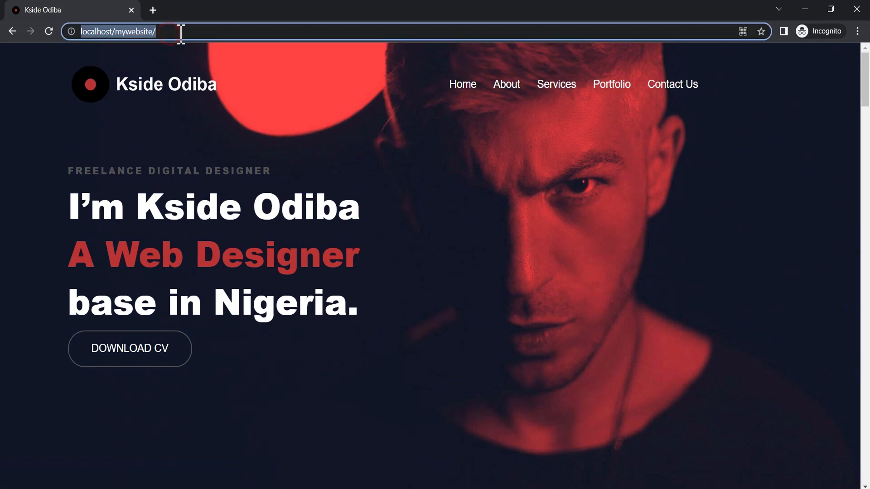
click(181, 33)
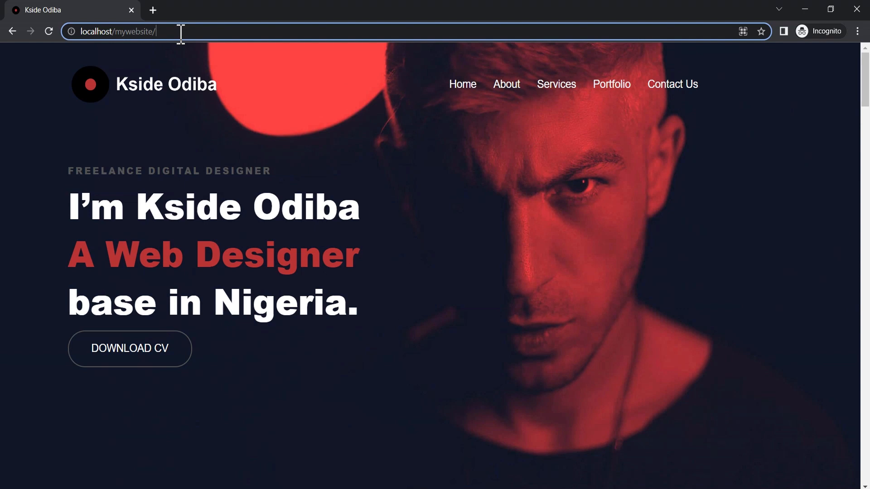
text(lkgfhfh)
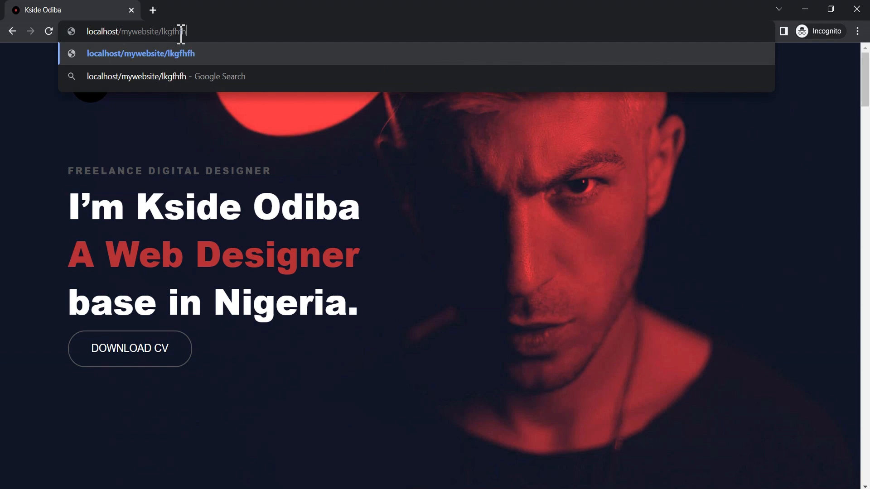
click(195, 54)
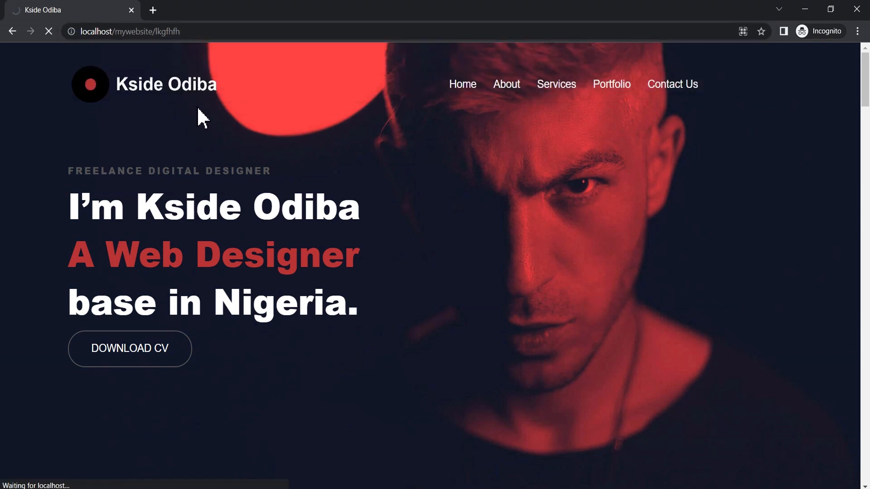